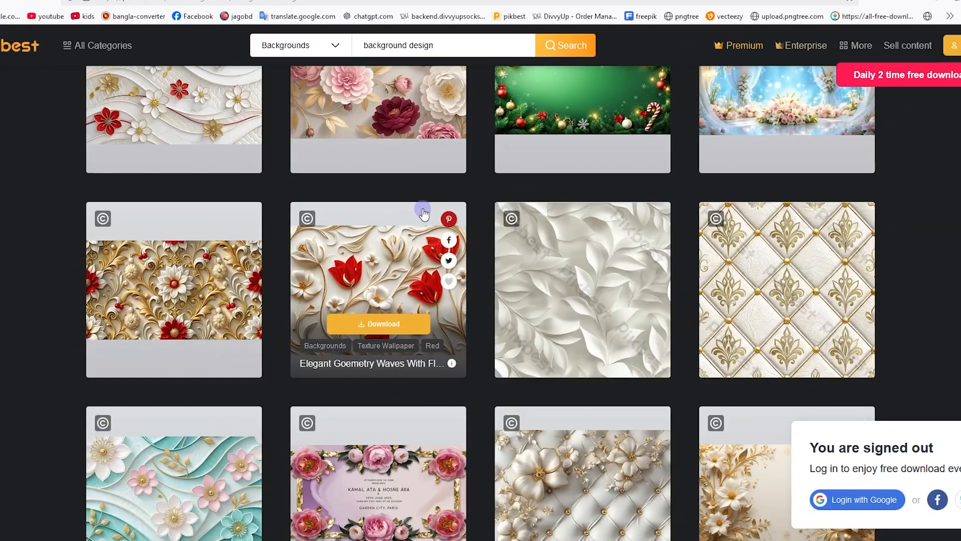
Step: Look through the background design search results on Pikbest for visual inspiration
scroll(423, 213, up, 10)
scroll(423, 213, down, 3)
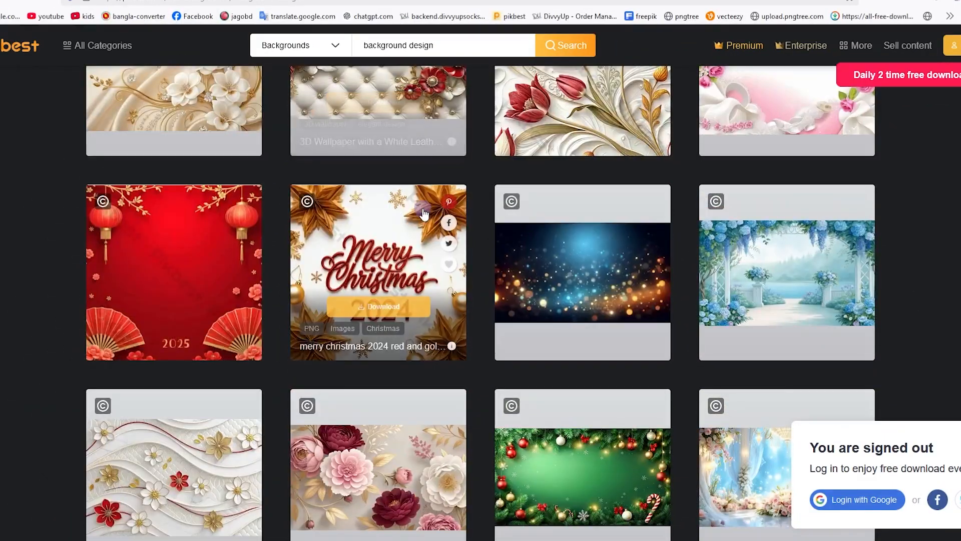
scroll(909, 235, down, 3)
scroll(909, 235, down, 3)
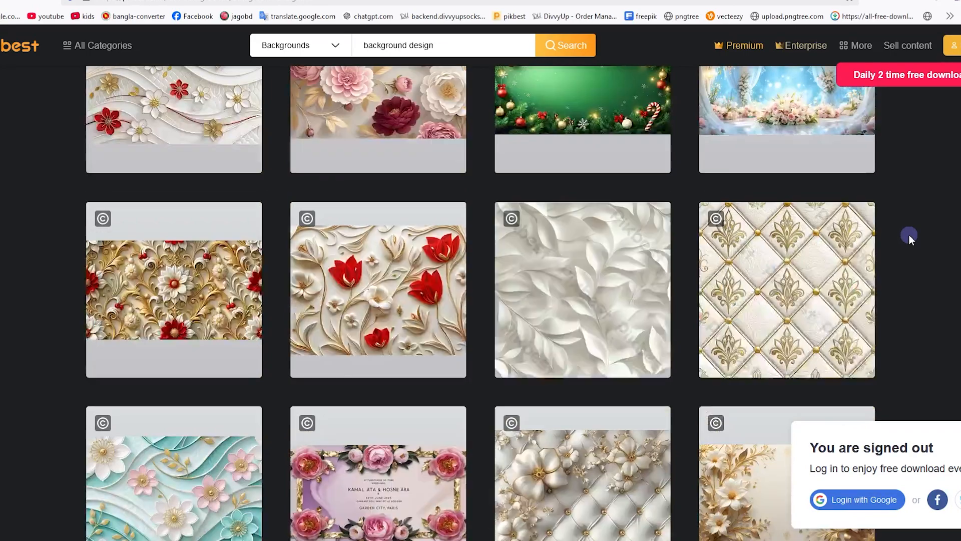
scroll(909, 235, down, 3)
scroll(909, 235, down, 3)
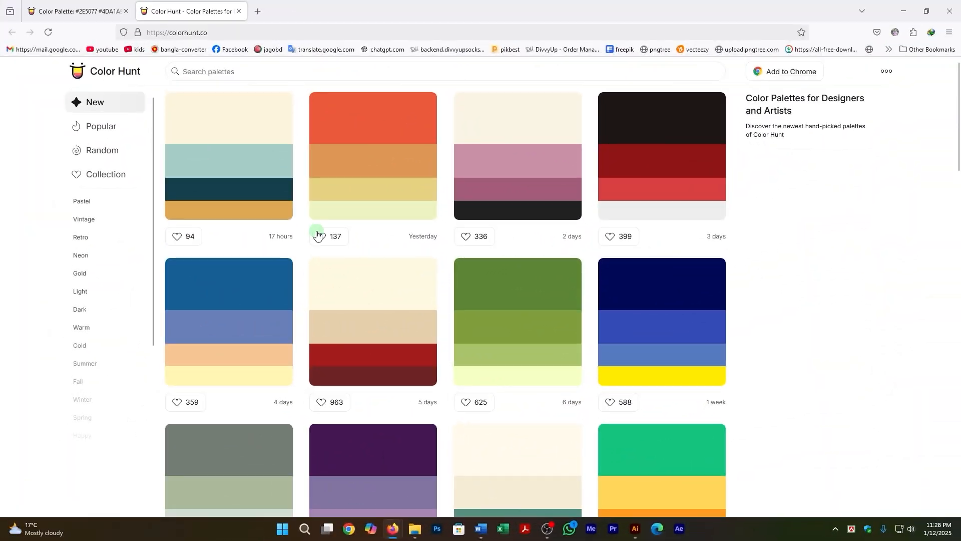
Step: Switch to Color Hunt and browse the newest color palettes
scroll(317, 236, down, 10)
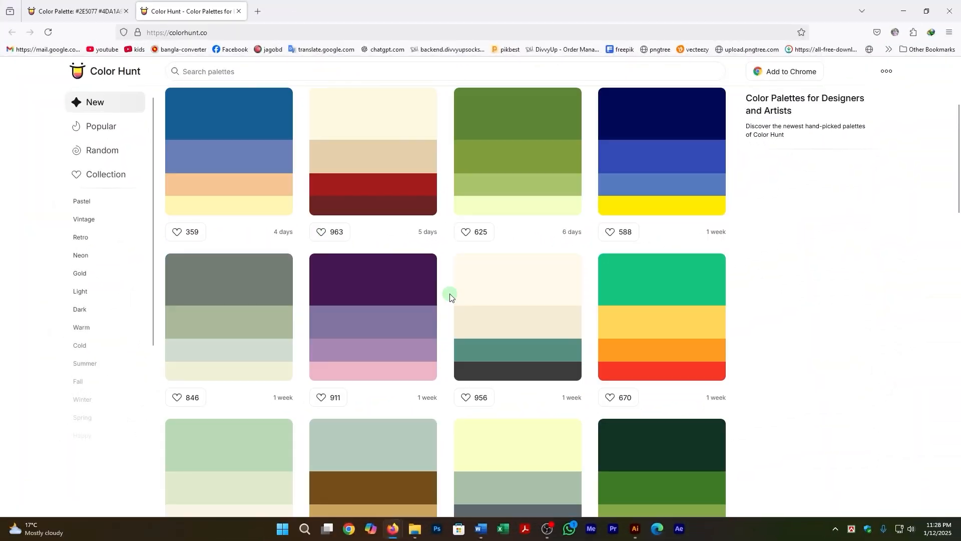
scroll(451, 304, down, 6)
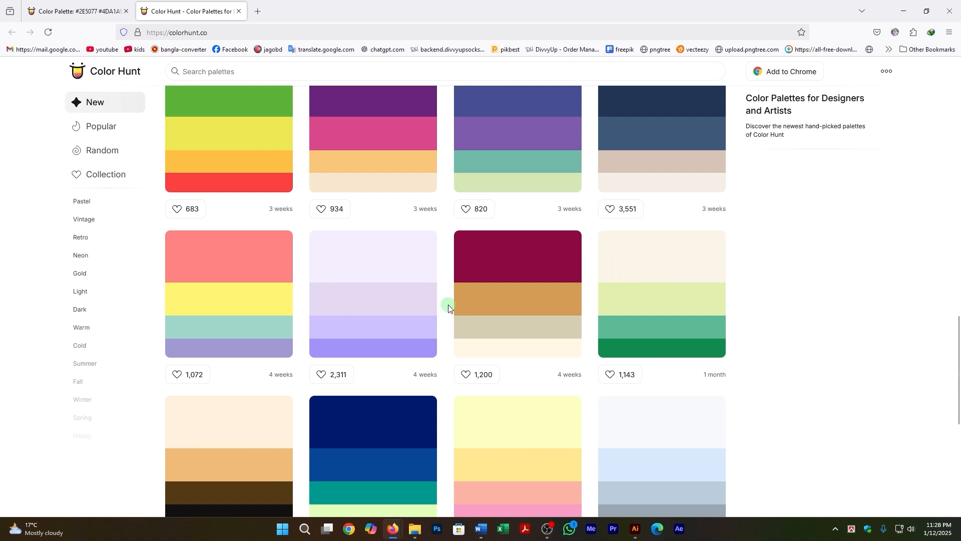
scroll(448, 309, down, 3)
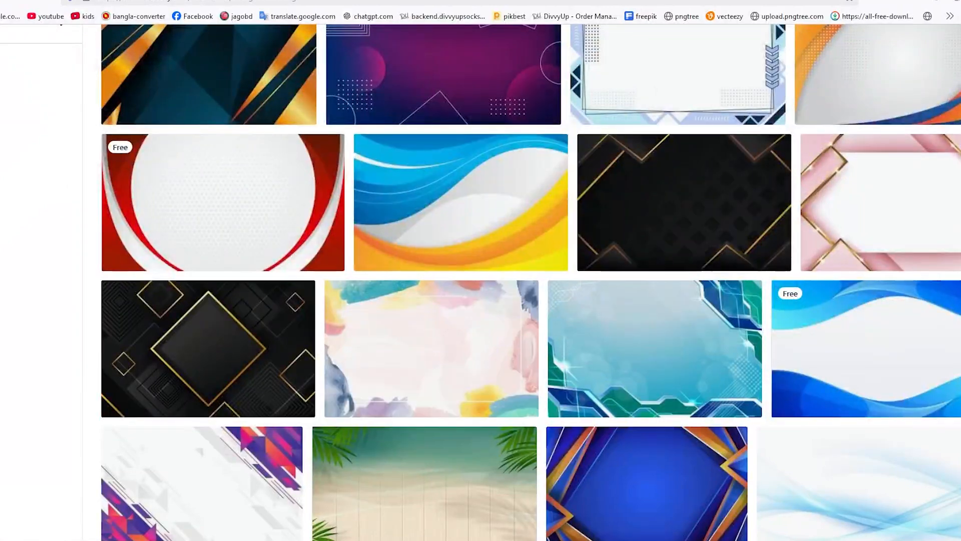
Step: Examine the abstract background designs on Vecteezy for layout and color ideas
scroll(453, 313, down, 3)
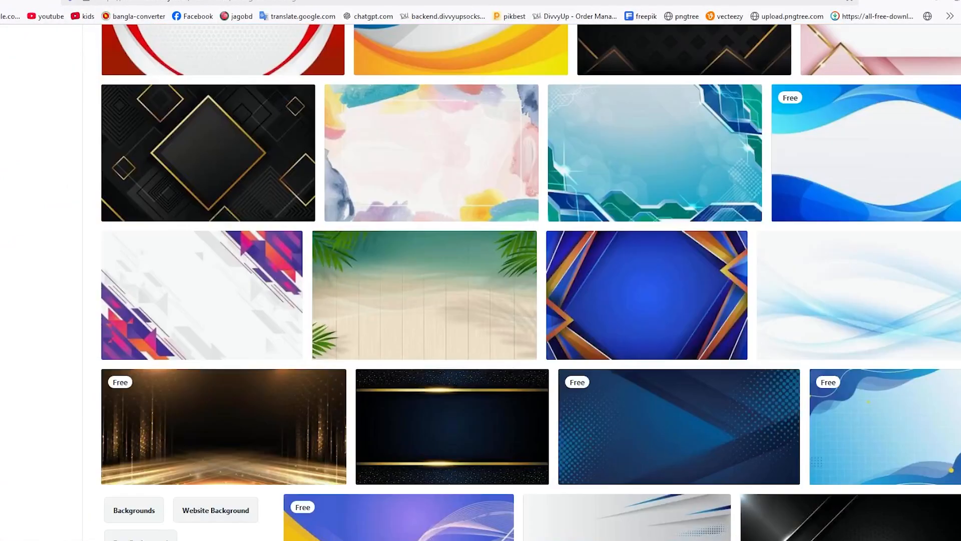
scroll(263, 137, down, 3)
scroll(265, 137, down, 3)
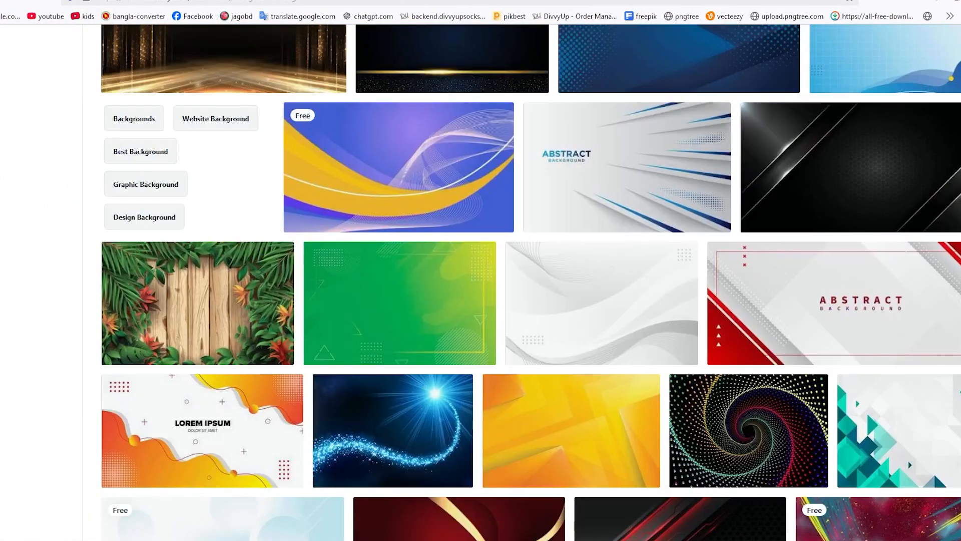
scroll(530, 282, down, 3)
scroll(531, 283, down, 3)
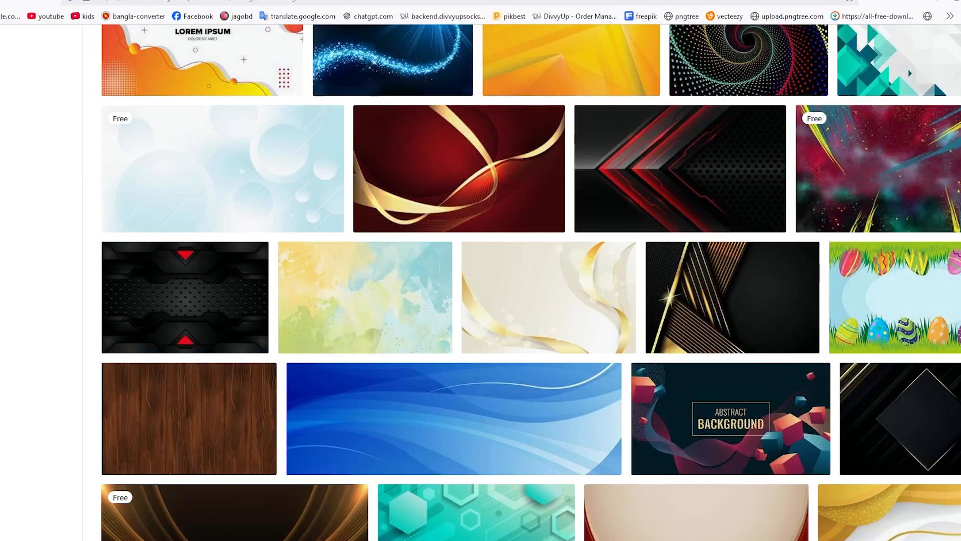
scroll(531, 283, down, 3)
scroll(531, 283, down, 3)
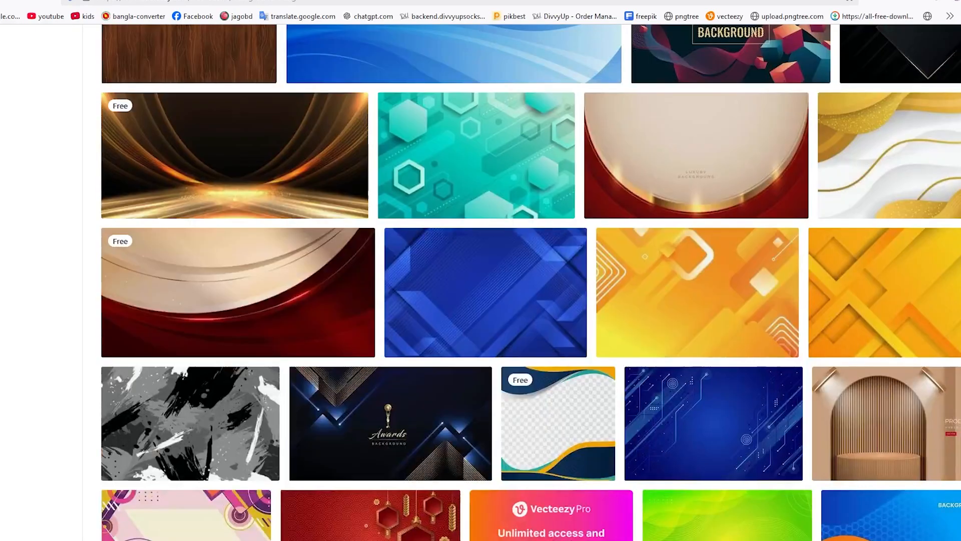
scroll(530, 282, down, 3)
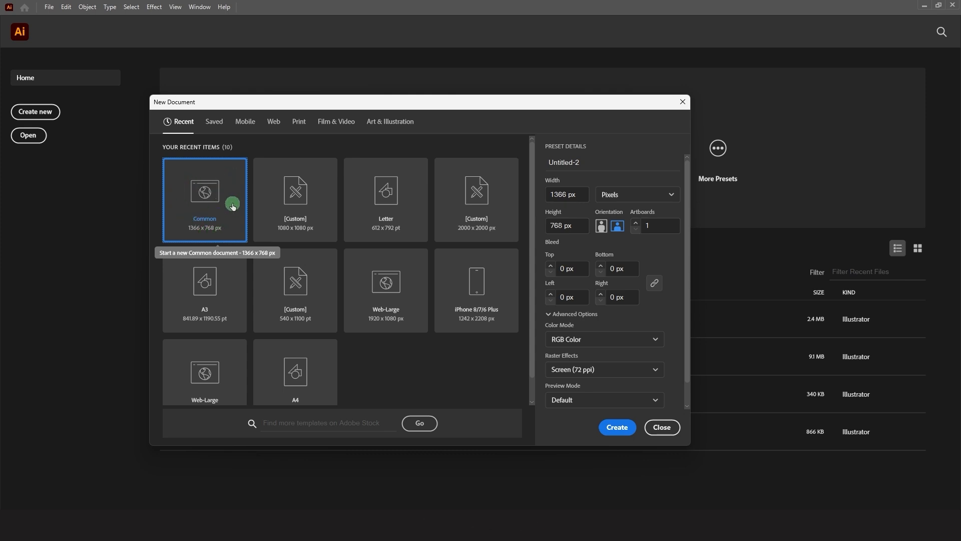
Step: In Illustrator, create a new 1366 x 768 px RGB document from the Common preset
click(619, 429)
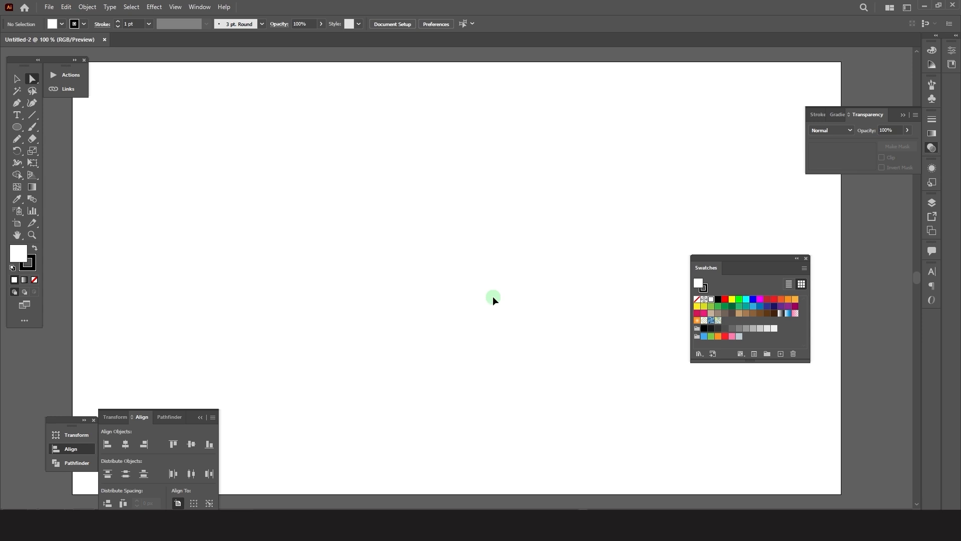
alt+scroll(493, 299, down, 2)
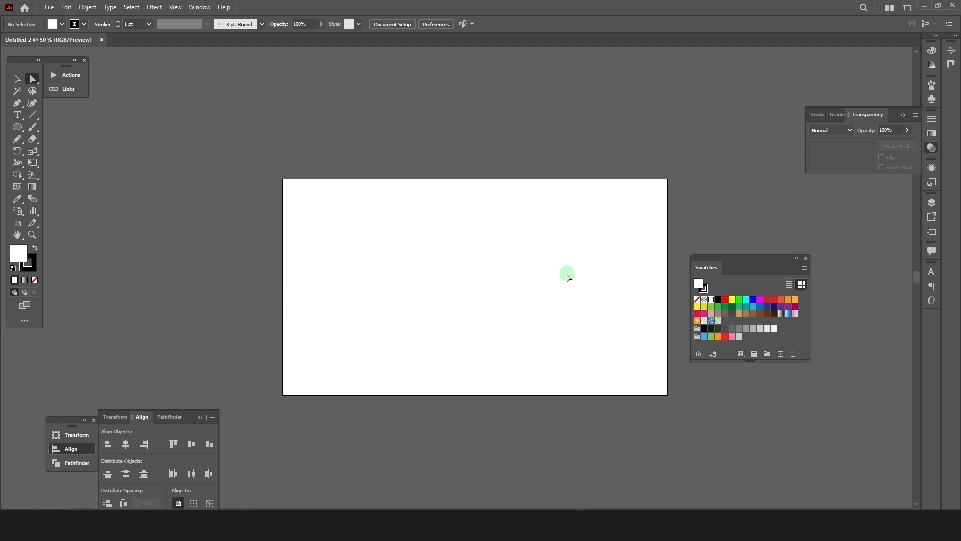
Step: Review the size presets available in the artboard's options, then return to the Selection tool
click(16, 223)
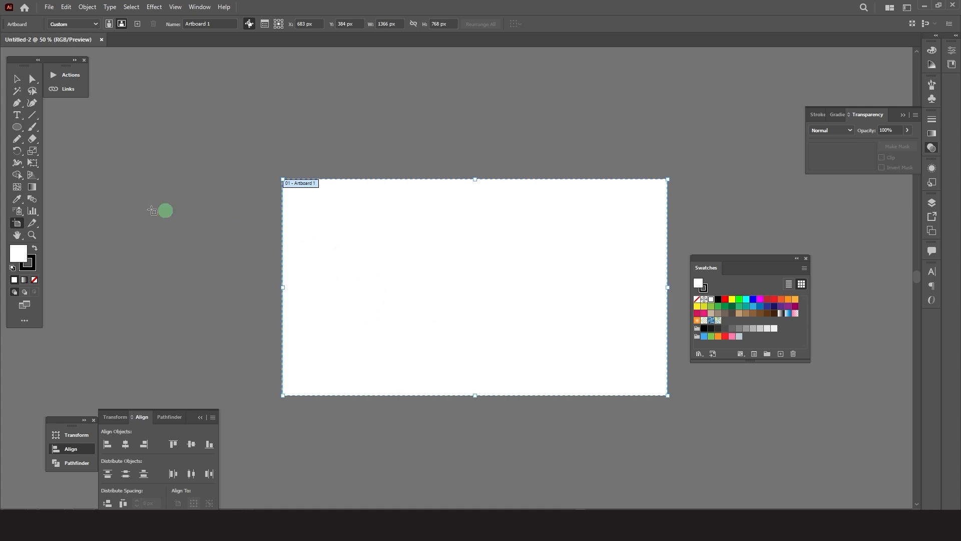
double_click(17, 226)
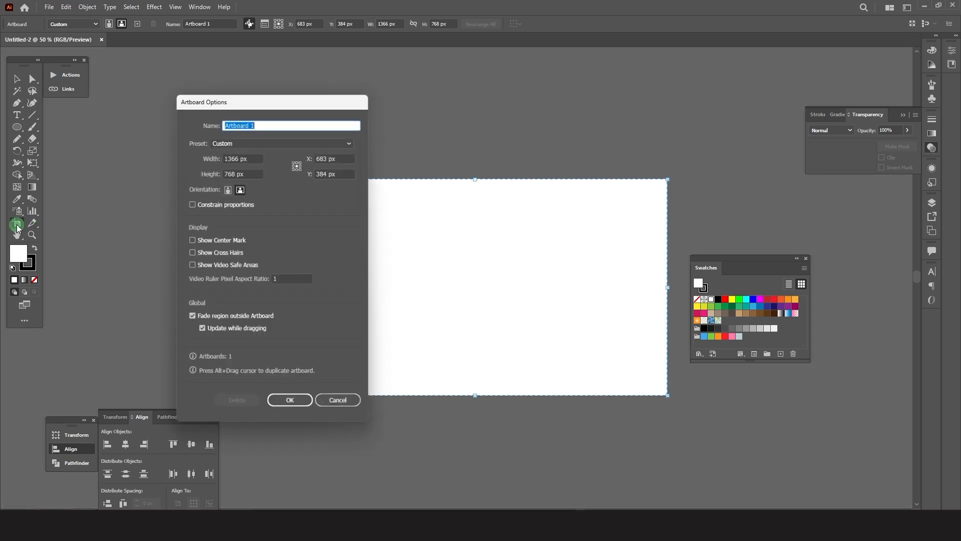
drag(241, 102, 484, 76)
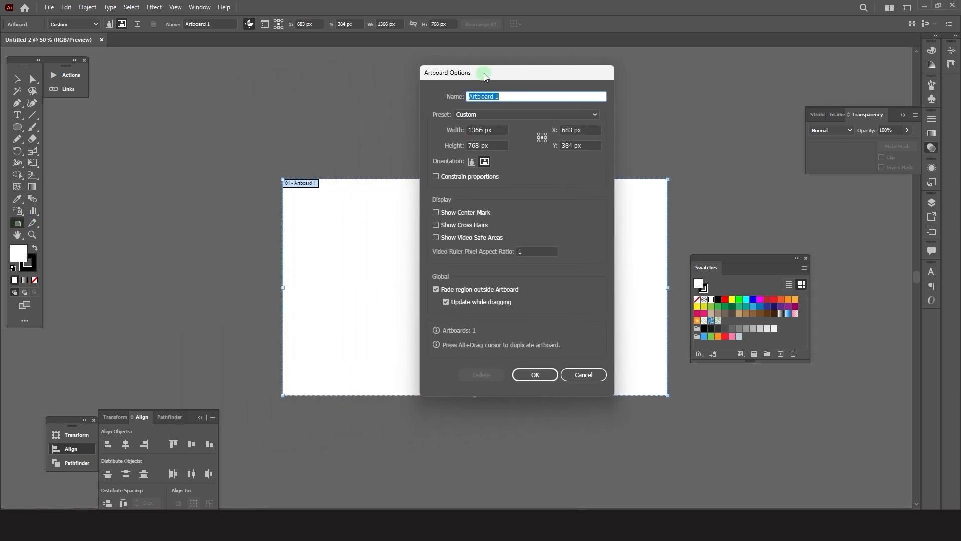
click(494, 115)
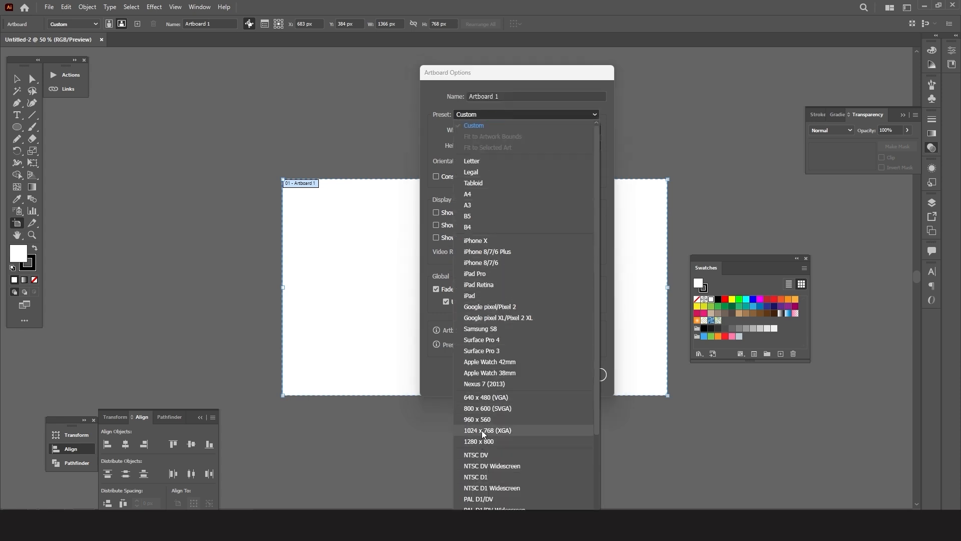
click(502, 80)
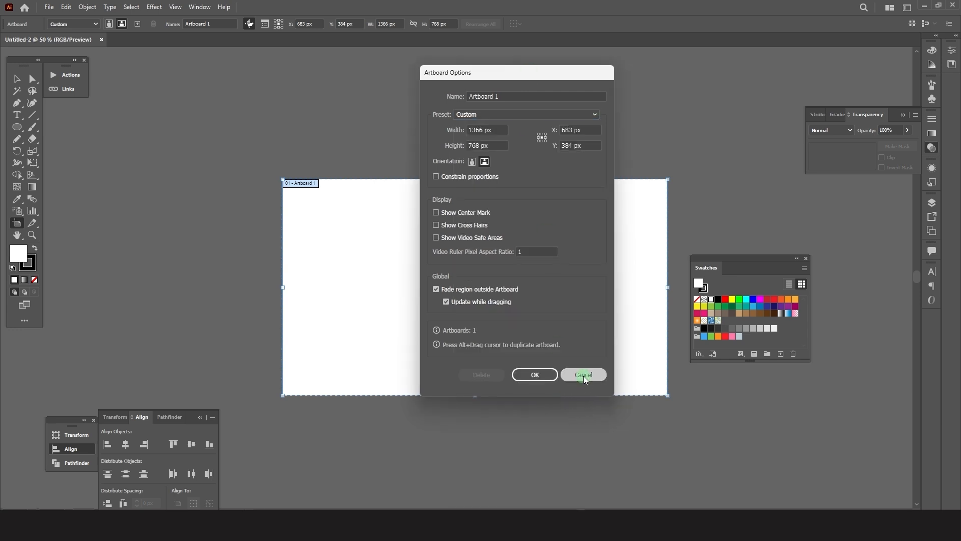
click(583, 375)
click(17, 79)
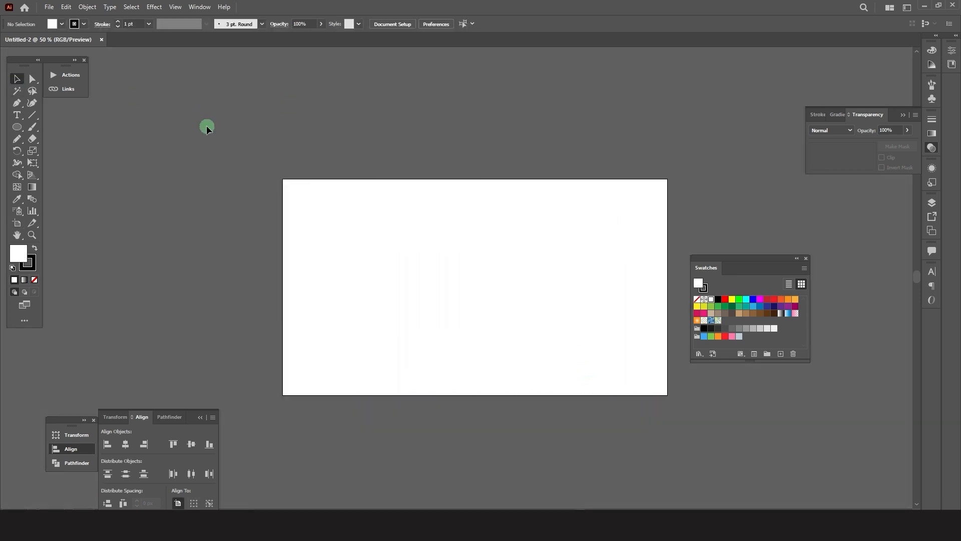
Step: Move the floating color swatches farther away from the artboard
drag(265, 166, 650, 443)
drag(783, 268, 875, 252)
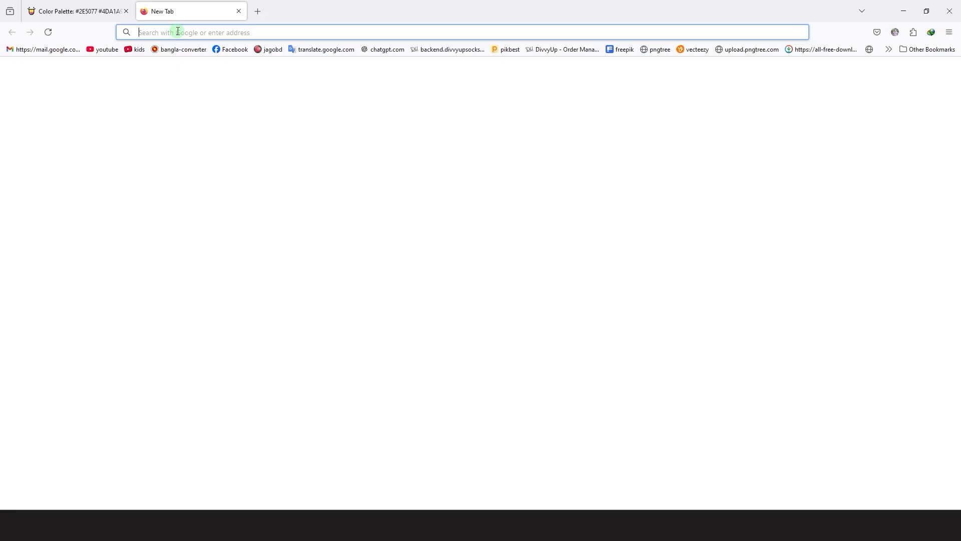
Step: Switch to the browser, open colorhunt.co and look through the newest palettes
text(colorhunt.co/)
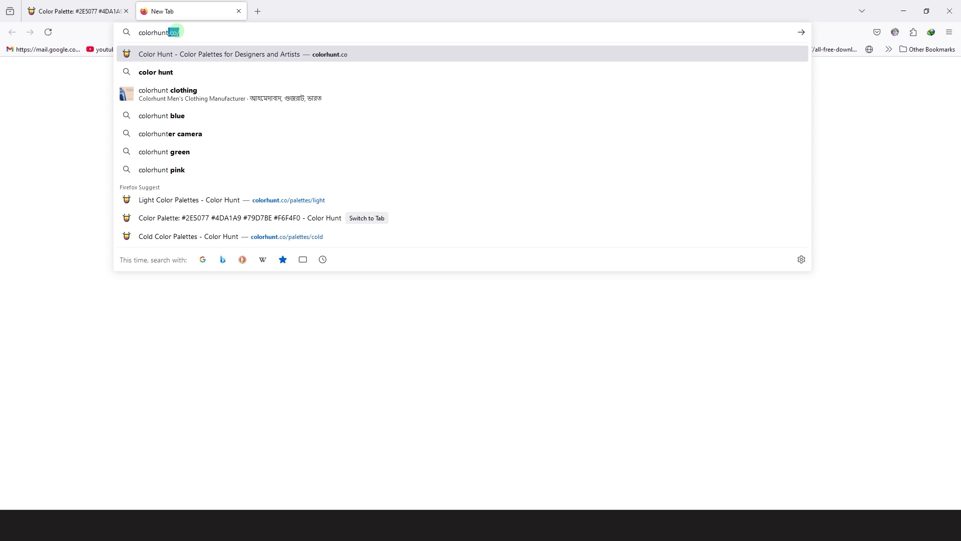
key(Return)
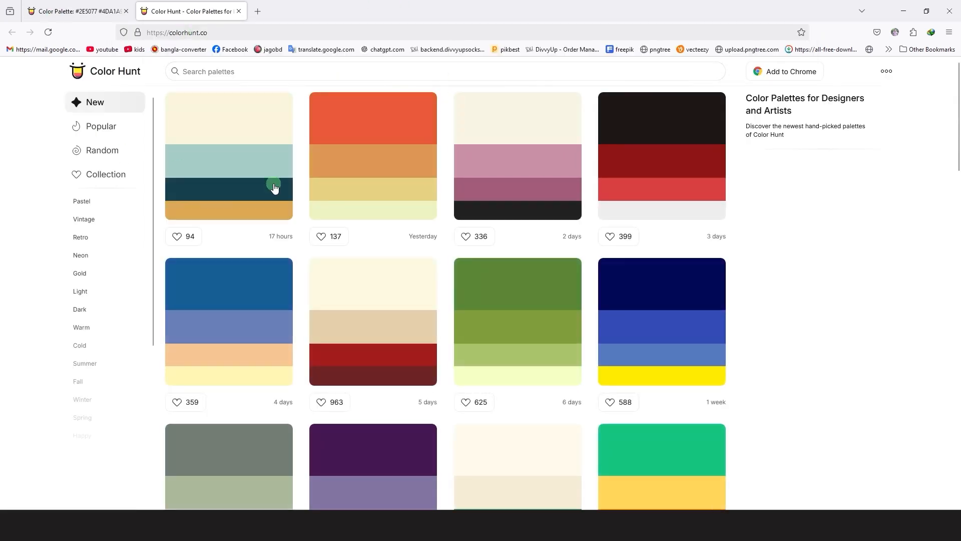
scroll(451, 295, down, 10)
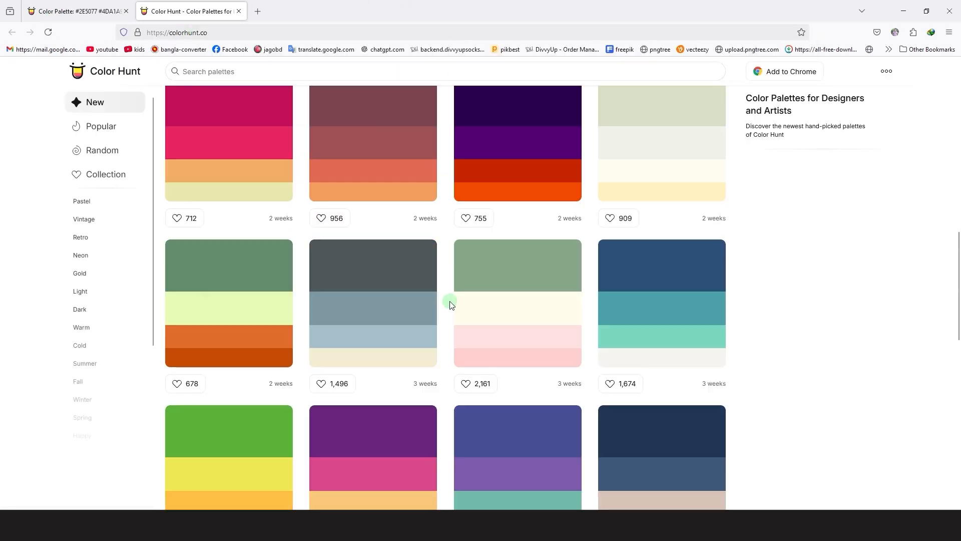
scroll(450, 304, down, 7)
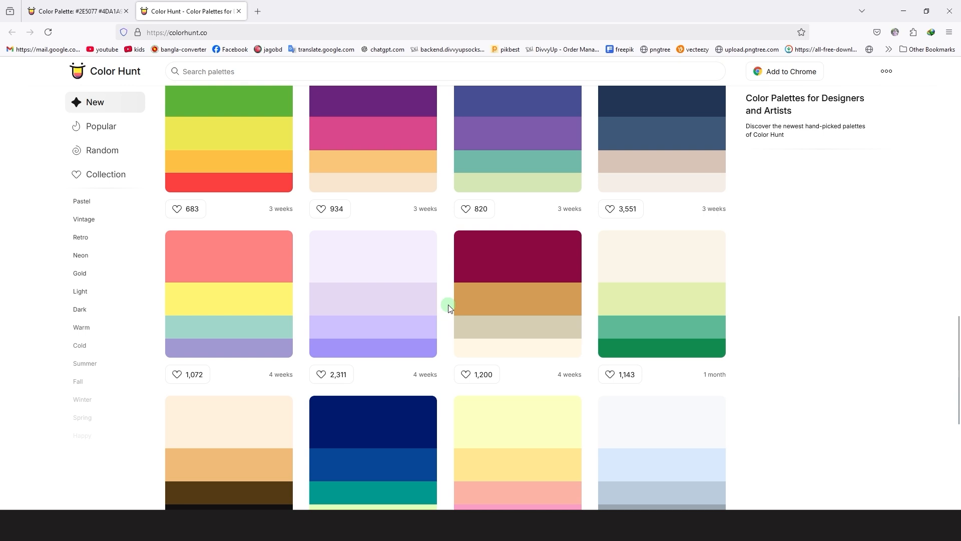
scroll(449, 308, down, 3)
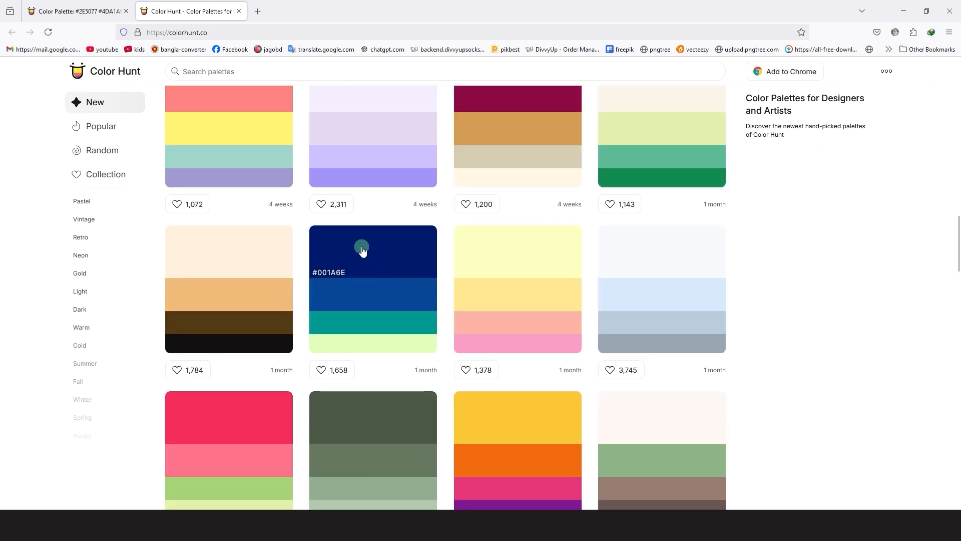
scroll(366, 354, up, 15)
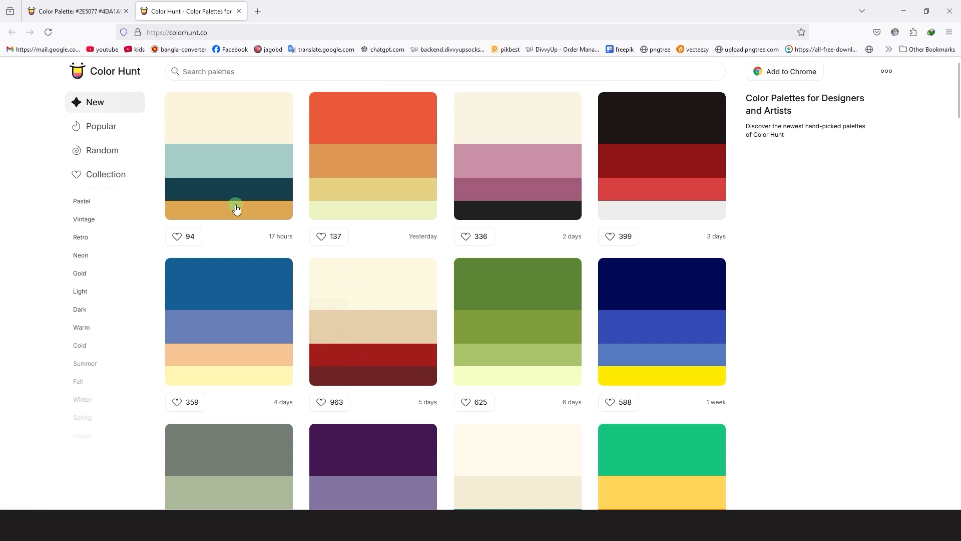
Step: Show Color Hunt's most popular palettes of the month and open the #2E5077, #4DA1A9, #79D7BE, #F6F4F0 palette
click(99, 128)
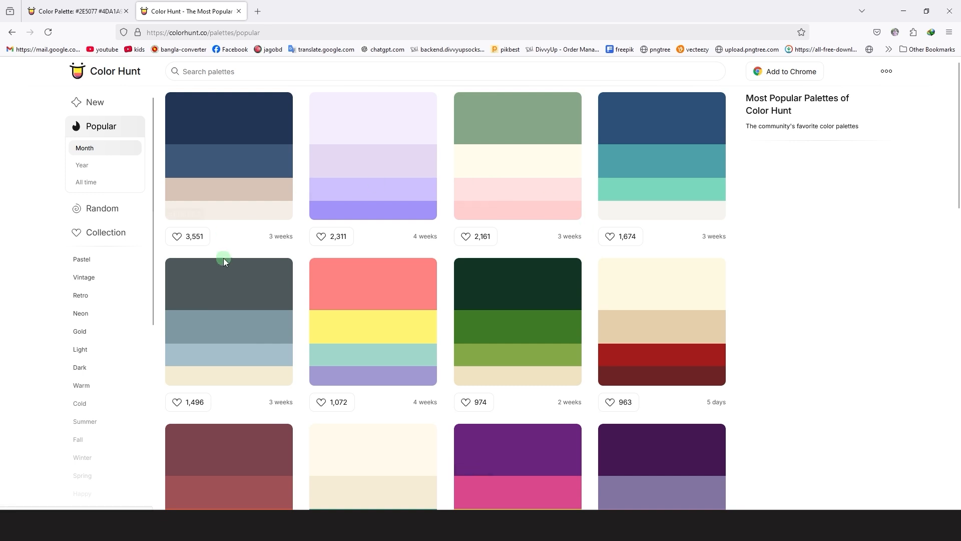
scroll(319, 363, down, 5)
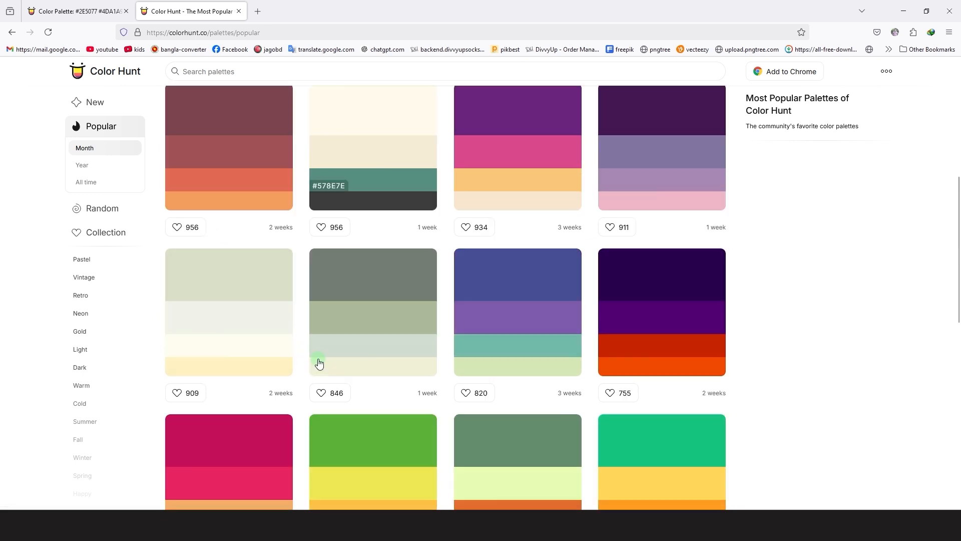
scroll(319, 362, down, 8)
scroll(319, 362, up, 15)
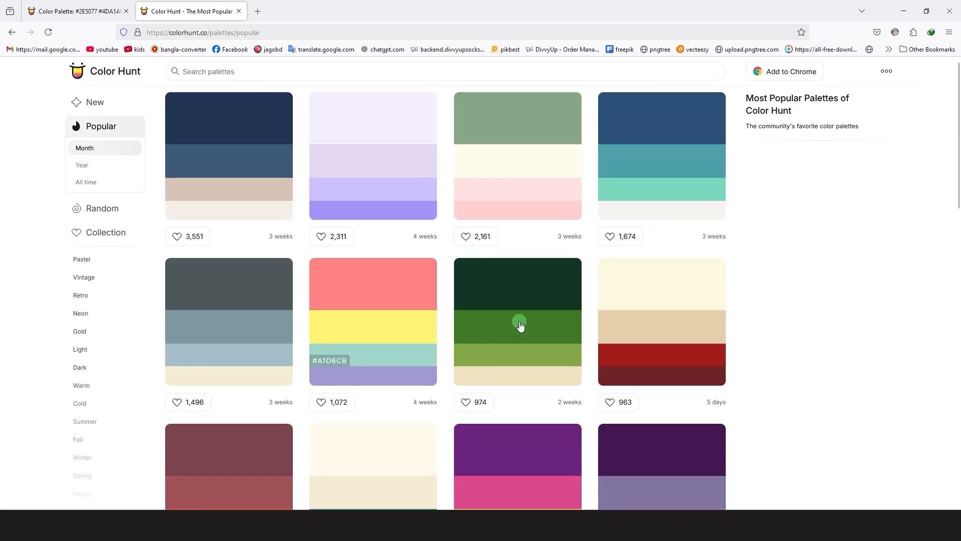
click(685, 174)
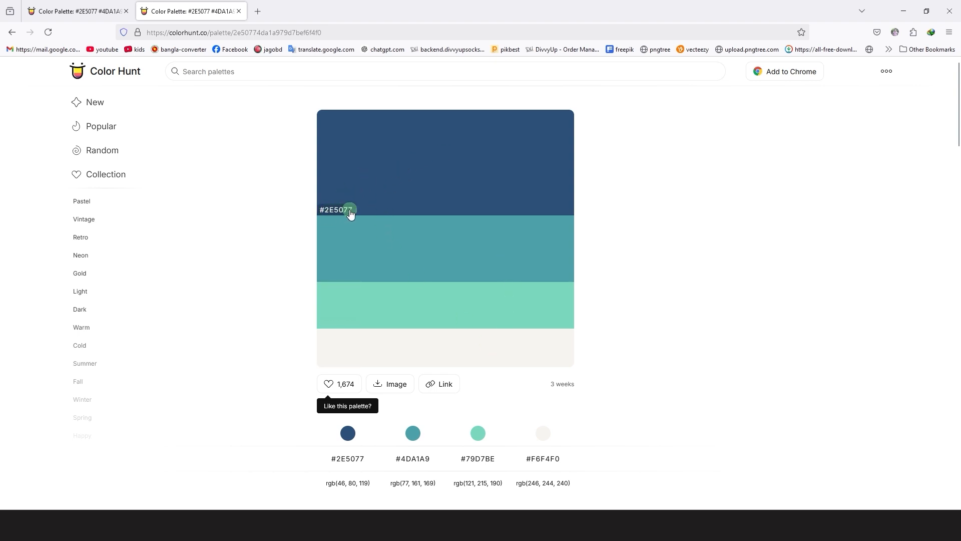
Step: Examine the hex codes of the four colors in the open palette
click(341, 463)
click(473, 460)
click(566, 460)
click(410, 462)
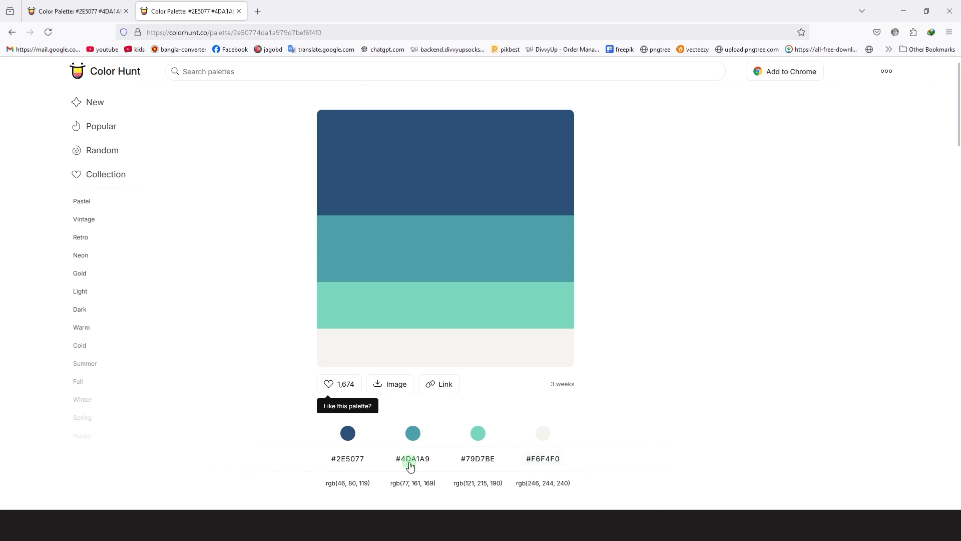
click(332, 461)
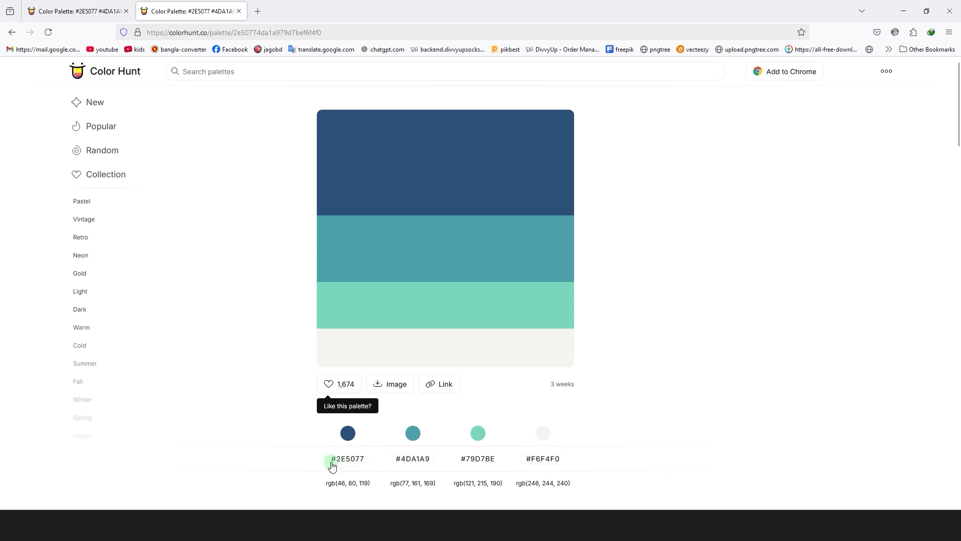
click(341, 214)
Step: Switch to Illustrator and draw a square about 91 px wide with the Rectangle tool, just above the artboard's upper-left corner
click(634, 524)
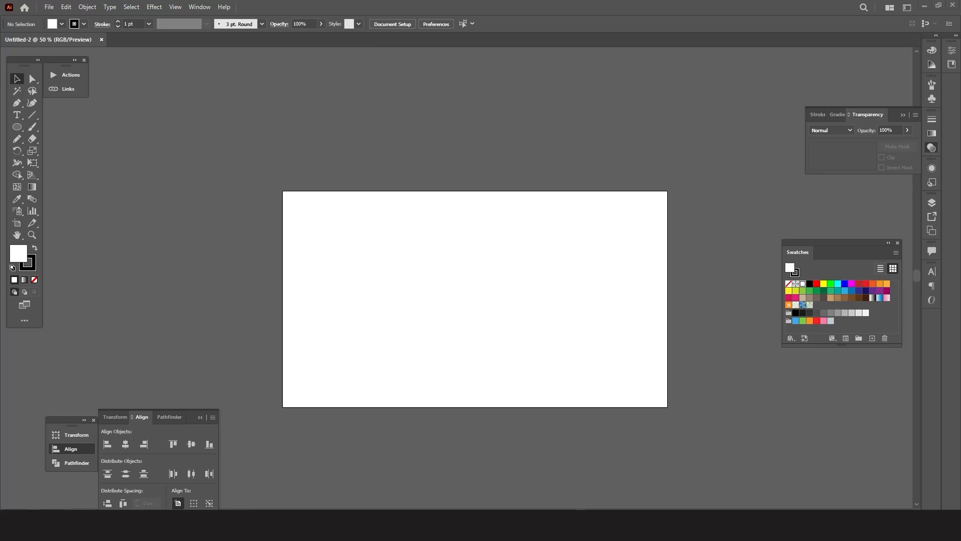
click(17, 128)
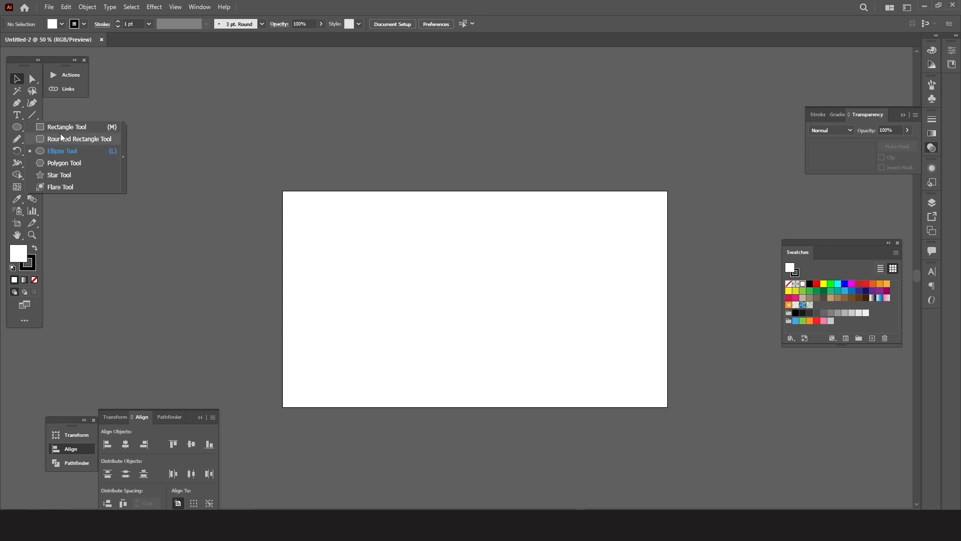
click(65, 128)
drag(288, 142, 313, 167)
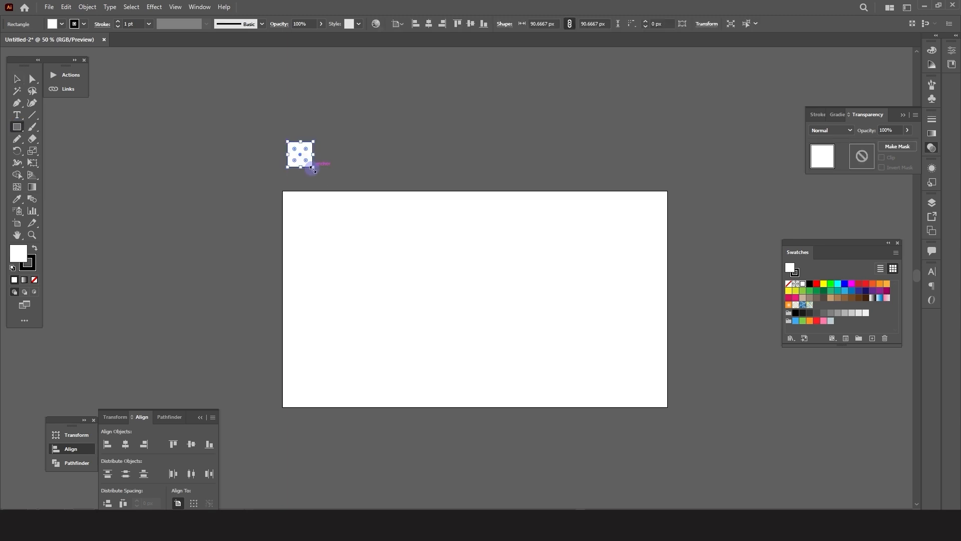
Step: Remove the square's stroke, fill it with #2E5077 and deselect it
click(84, 24)
click(6, 41)
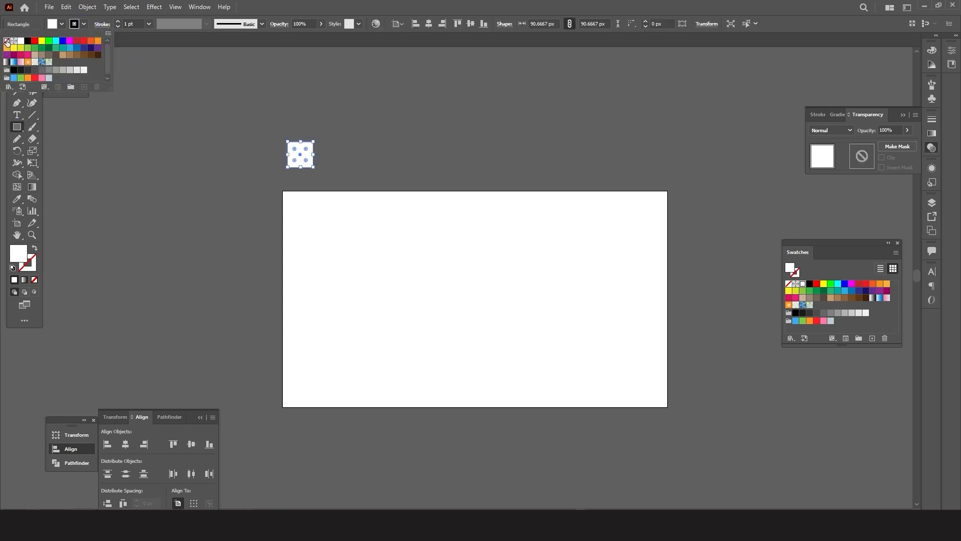
click(61, 25)
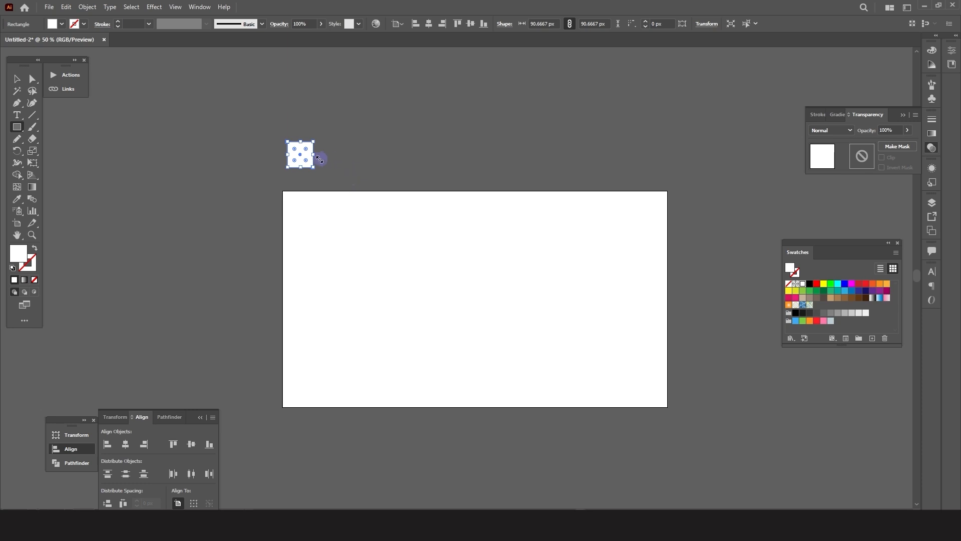
double_click(19, 253)
drag(607, 135, 423, 111)
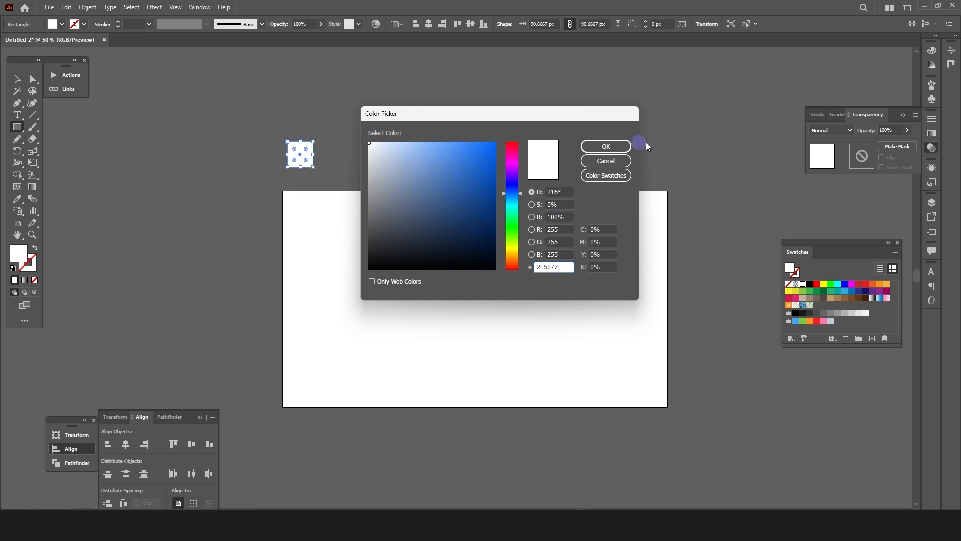
click(615, 146)
scroll(284, 134, up, 4)
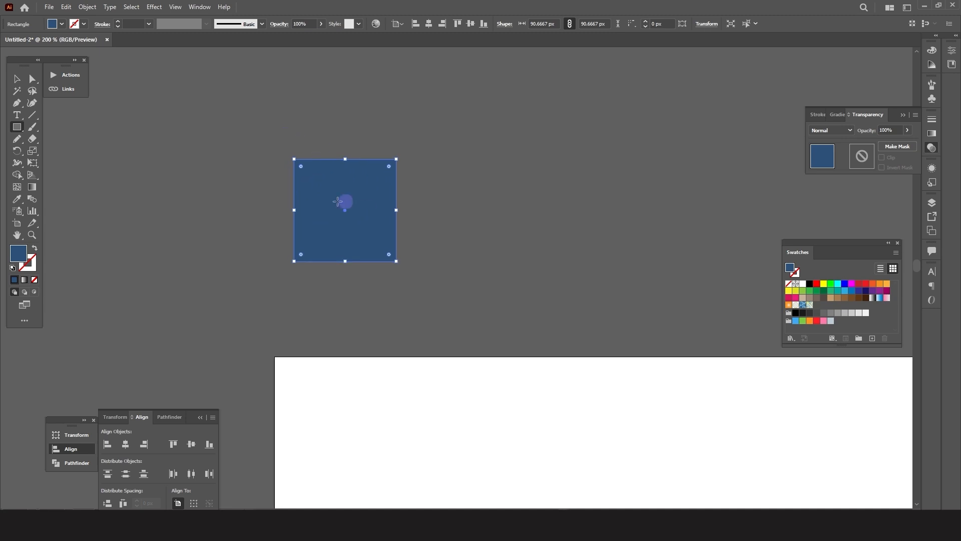
click(16, 79)
scroll(380, 188, up, 1)
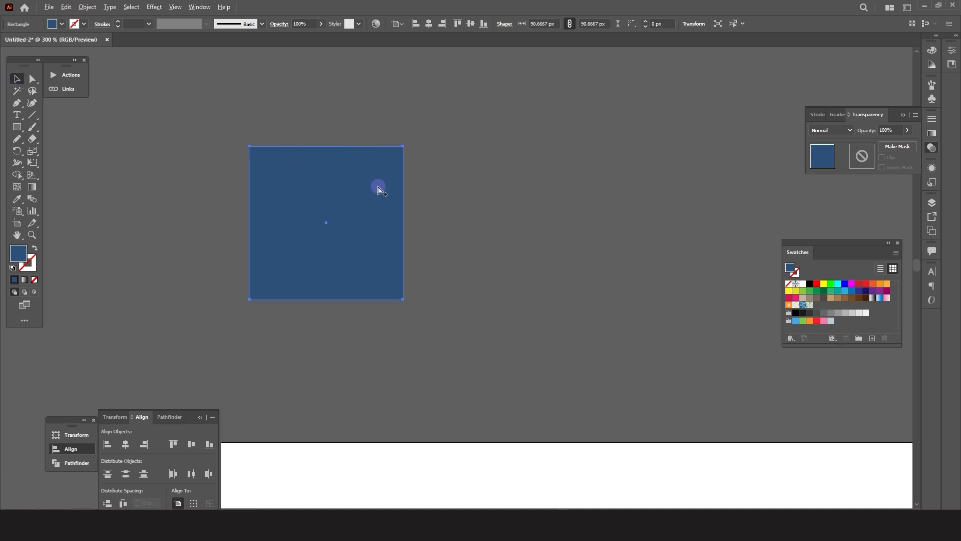
scroll(384, 178, up, 1)
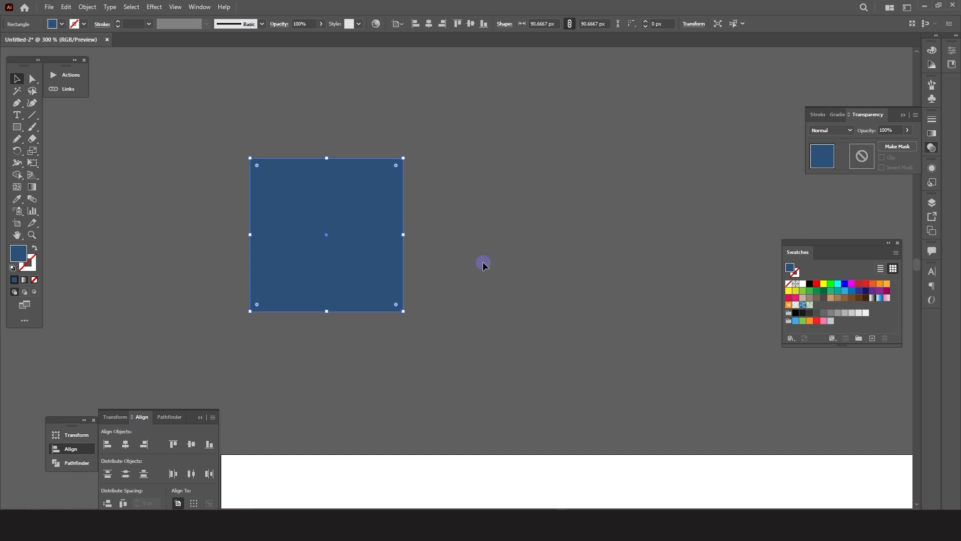
click(483, 261)
scroll(262, 254, down, 1)
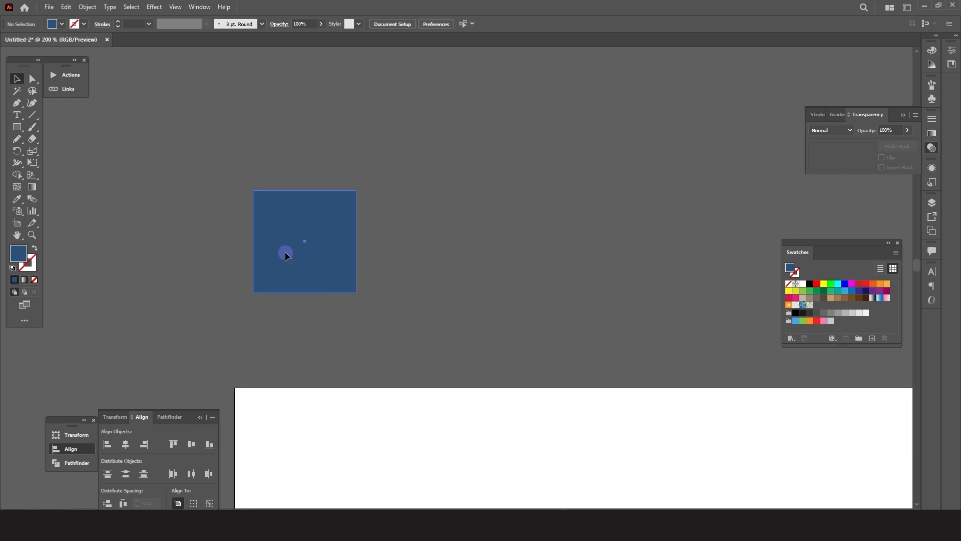
Step: Copy the #4DA1A9 code from the Color Hunt palette in the browser, and duplicate the blue square in Illustrator about 120 px to its right
click(286, 256)
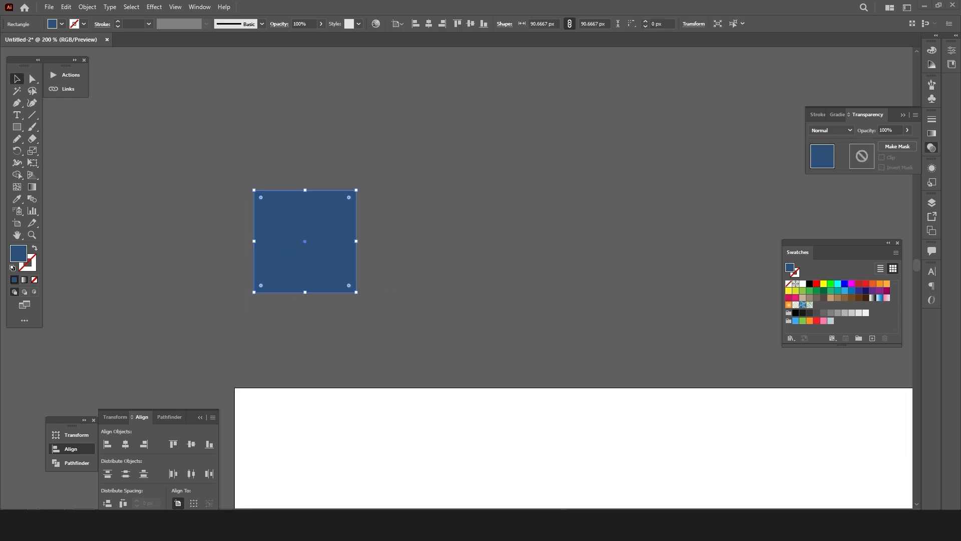
key(alt+Tab)
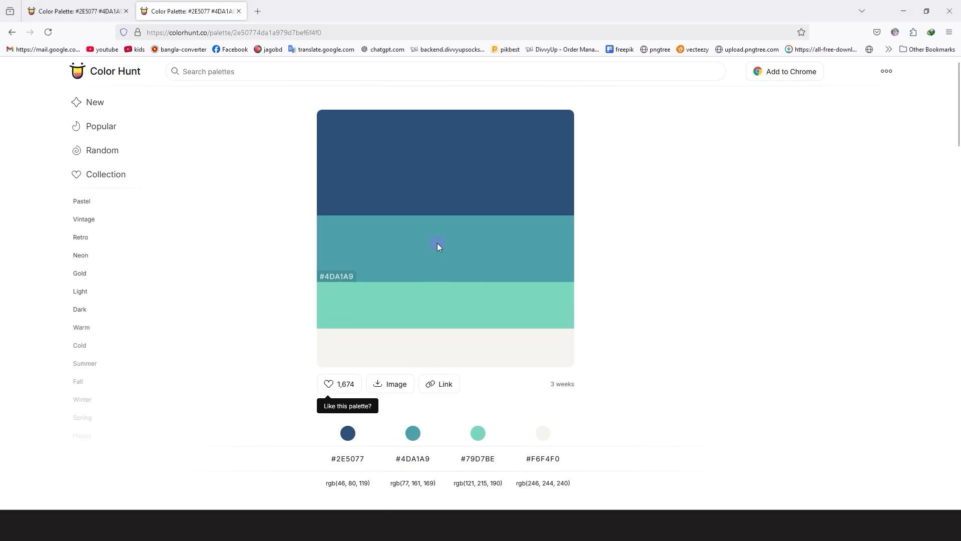
click(344, 279)
key(alt+Tab)
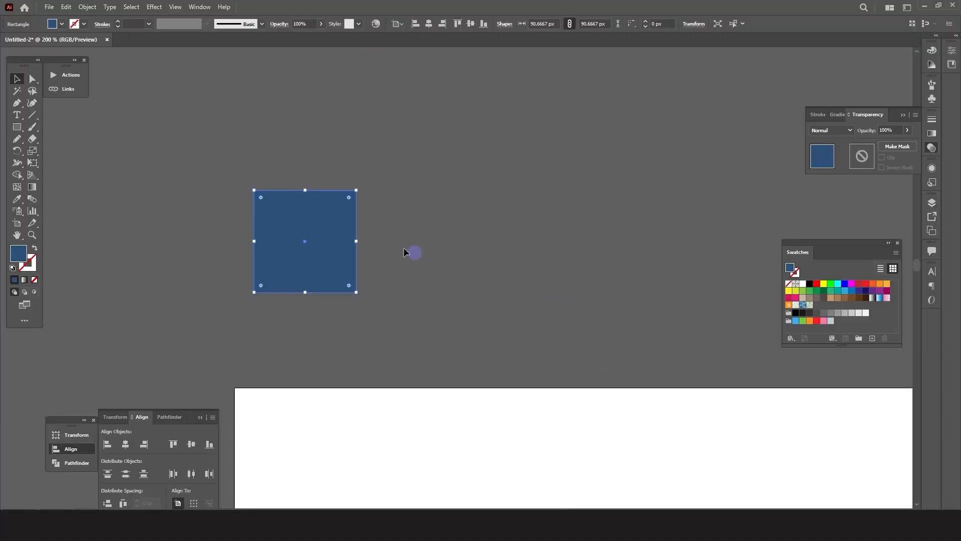
drag(305, 234, 441, 243)
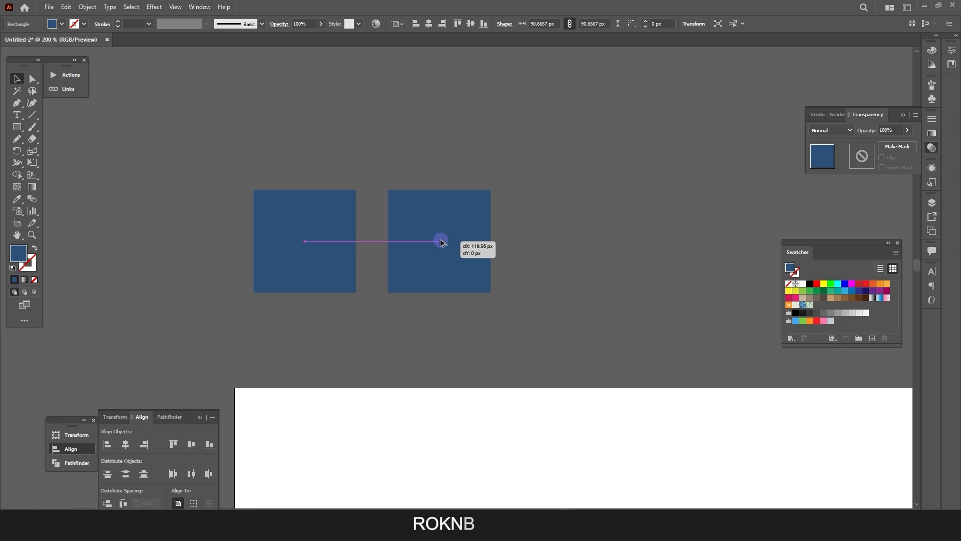
drag(441, 242, 440, 241)
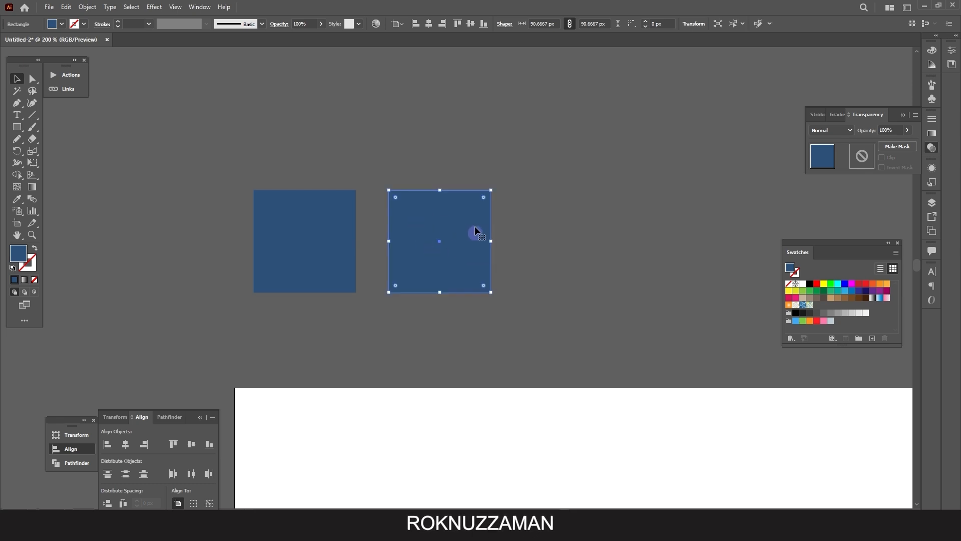
Step: Fill the duplicated square with #4DA1A9 and deselect it
click(15, 257)
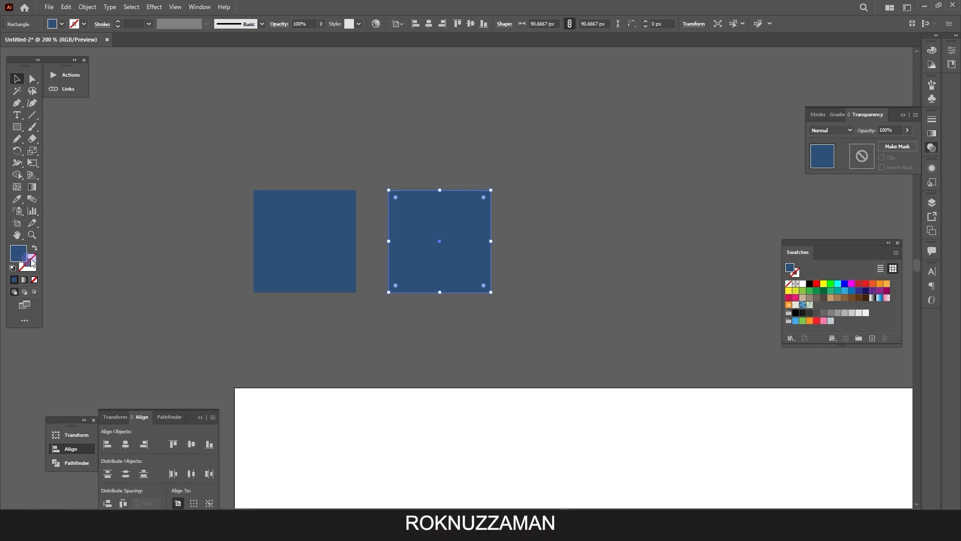
double_click(13, 257)
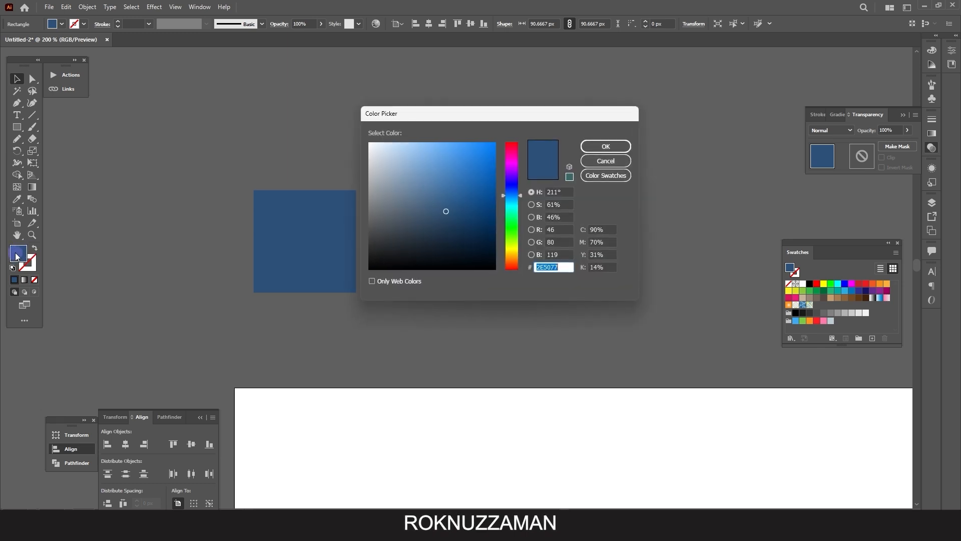
click(569, 271)
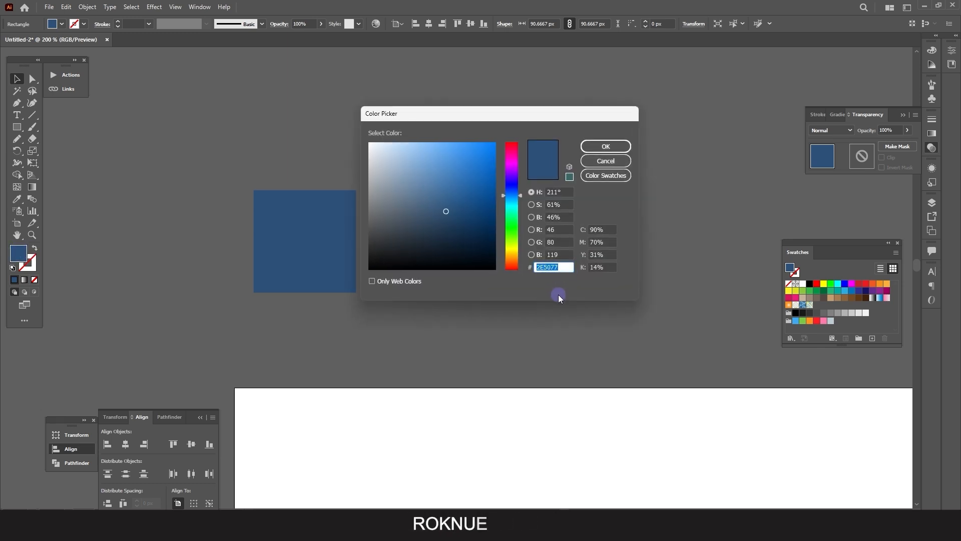
key(ctrl+v)
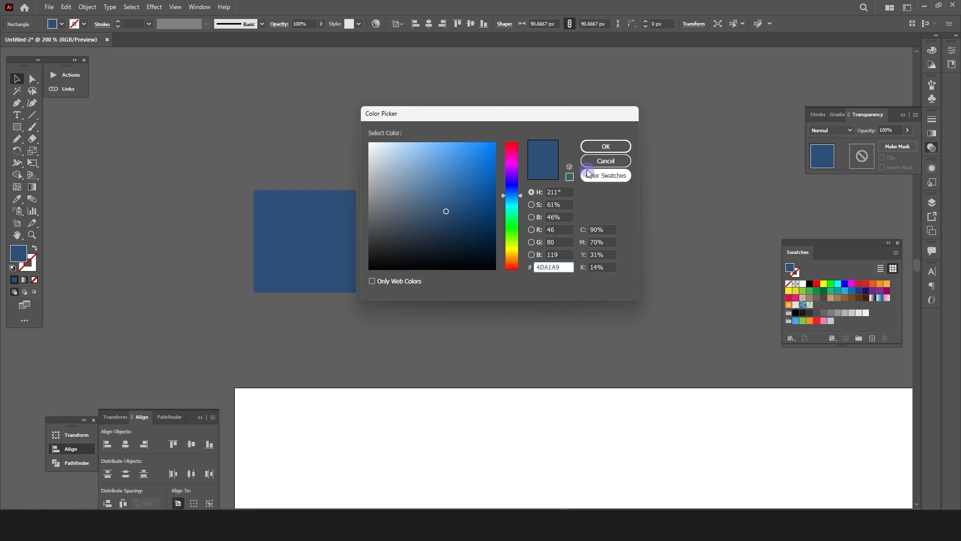
click(600, 146)
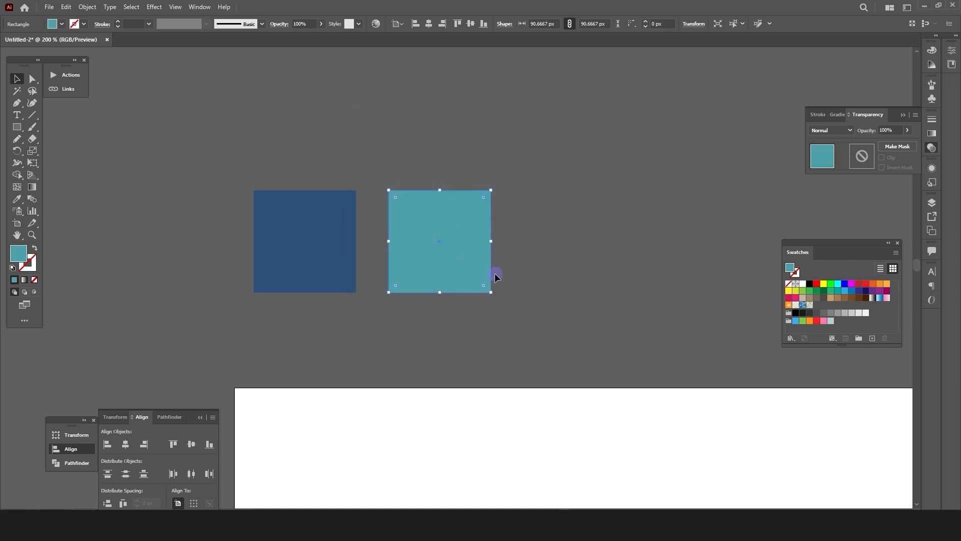
click(521, 283)
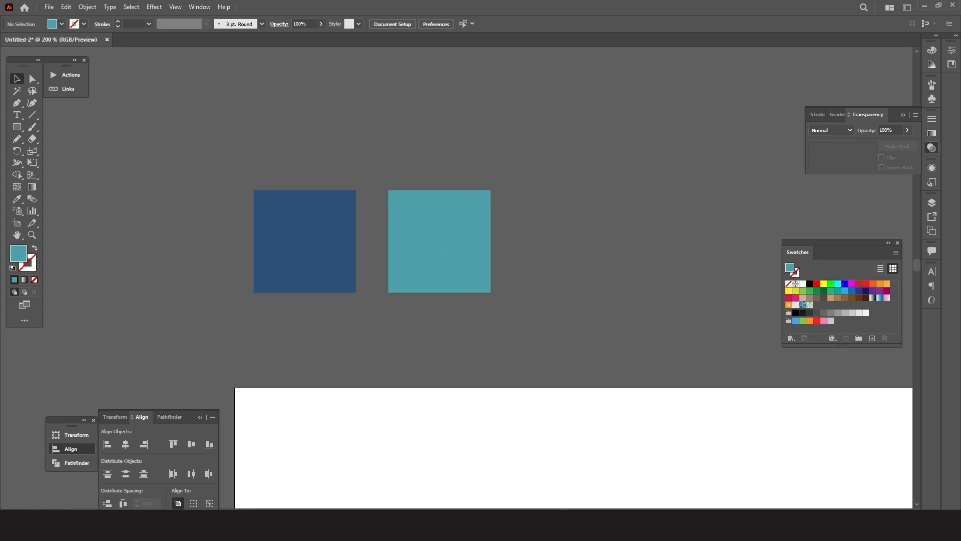
Step: Copy #79D7BE from the browser palette, and in Illustrator add a third square right of the teal one, filled with that color
key(alt+Tab)
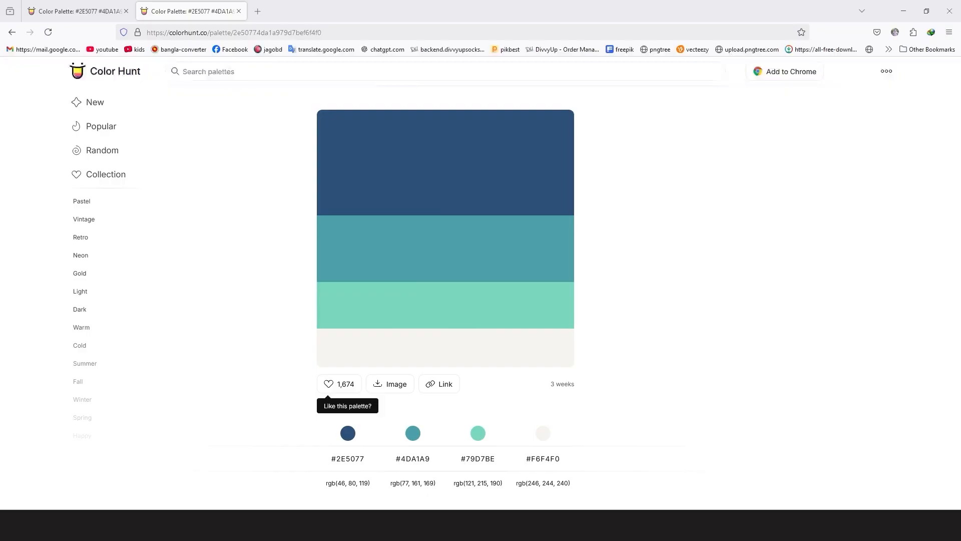
click(343, 328)
key(alt+Tab)
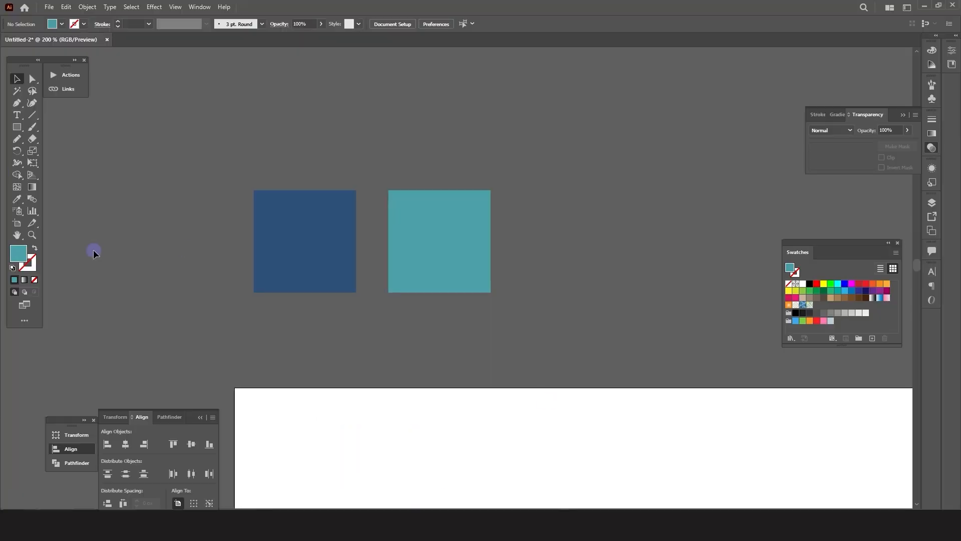
drag(474, 260, 609, 260)
double_click(18, 253)
key(ctrl+v)
click(596, 146)
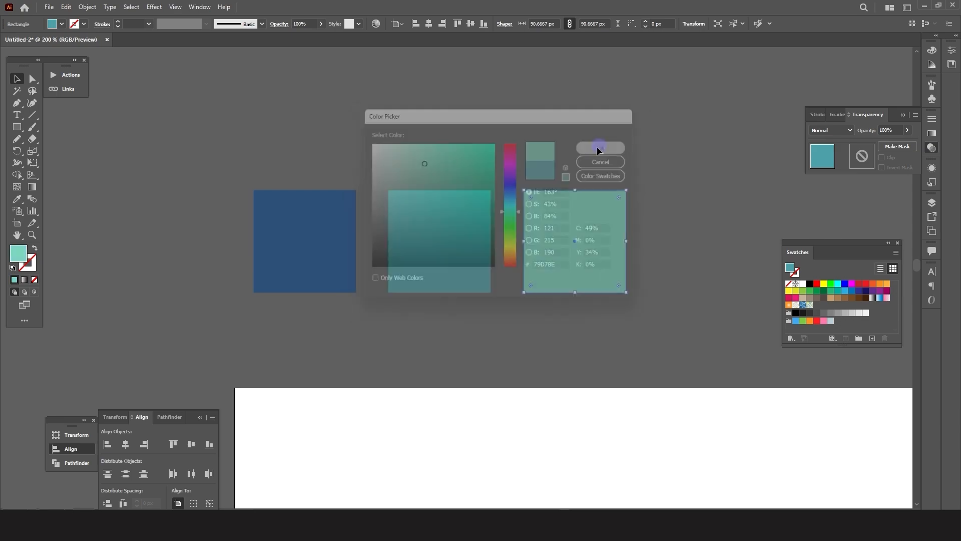
Step: Copy #F6F4F0 from the browser palette, and in Illustrator add a fourth square right of the mint one, filled with that color
key(alt+Tab)
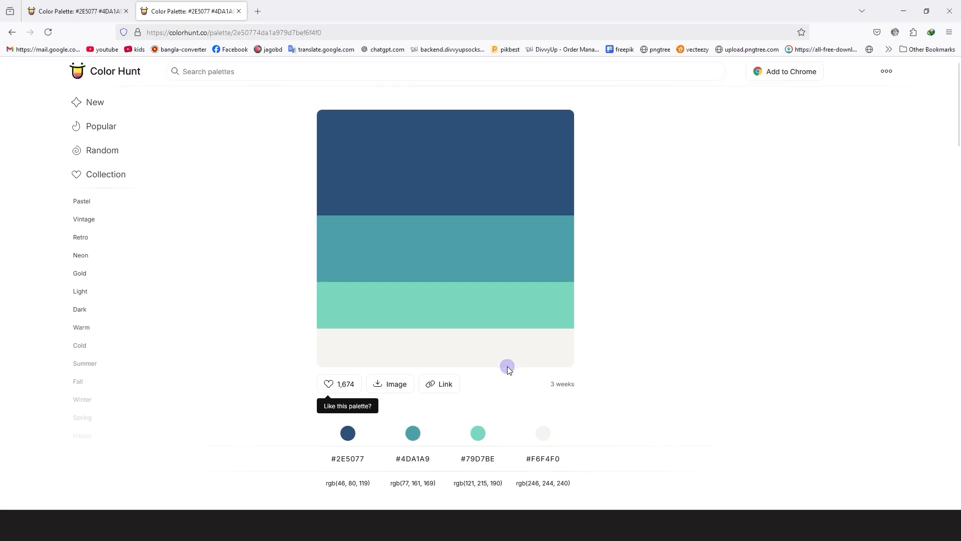
click(335, 366)
key(alt+Tab)
drag(348, 258, 495, 258)
double_click(18, 254)
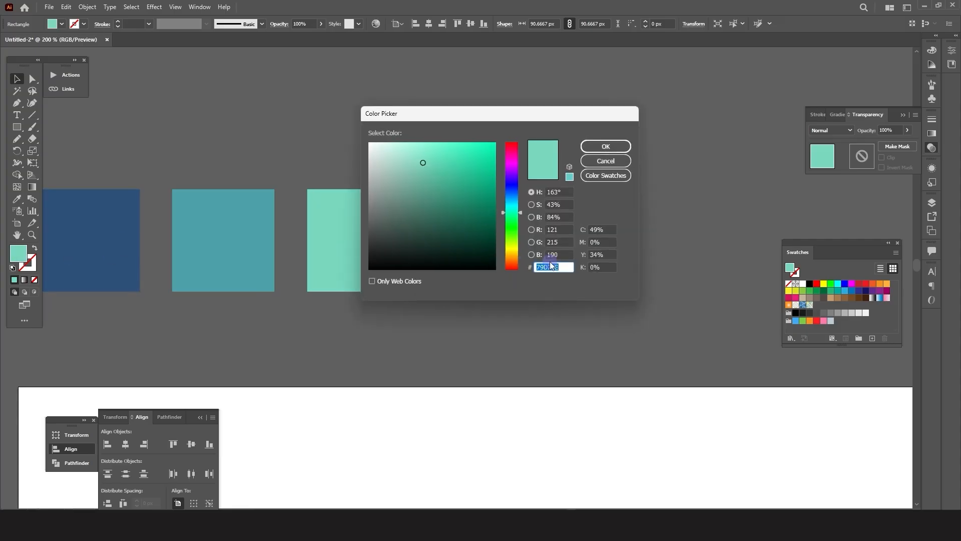
key(ctrl+v)
key(Return)
click(583, 244)
key(ctrl+minus)
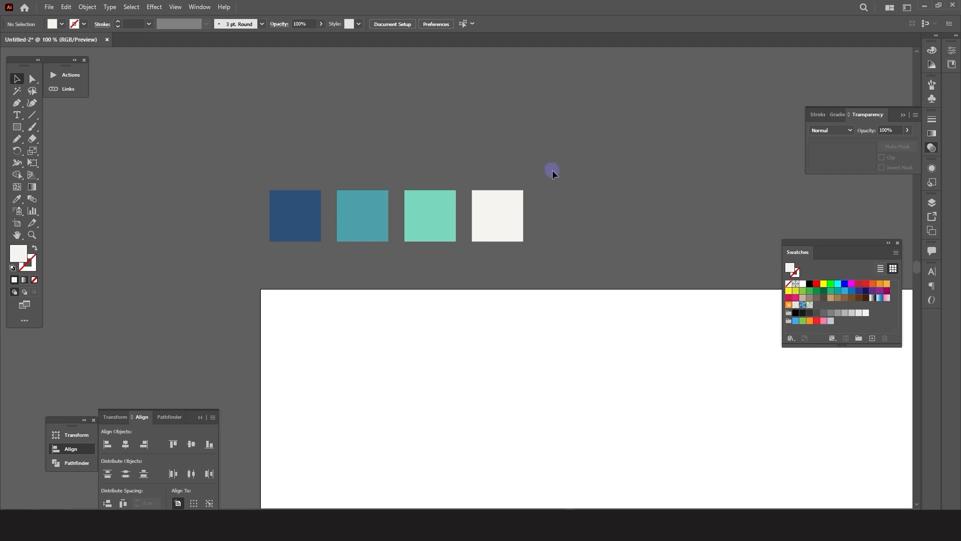
scroll(278, 193, down, 2)
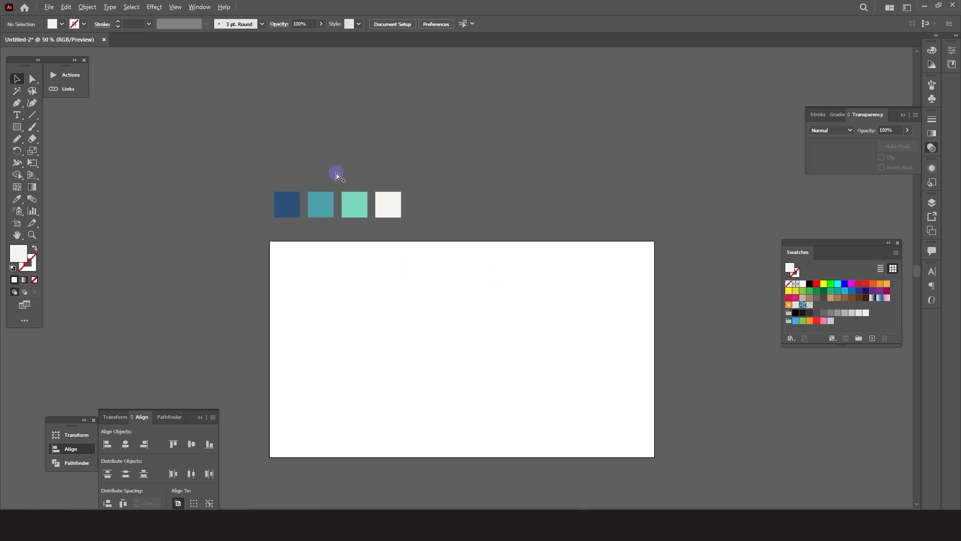
scroll(506, 158, down, 1)
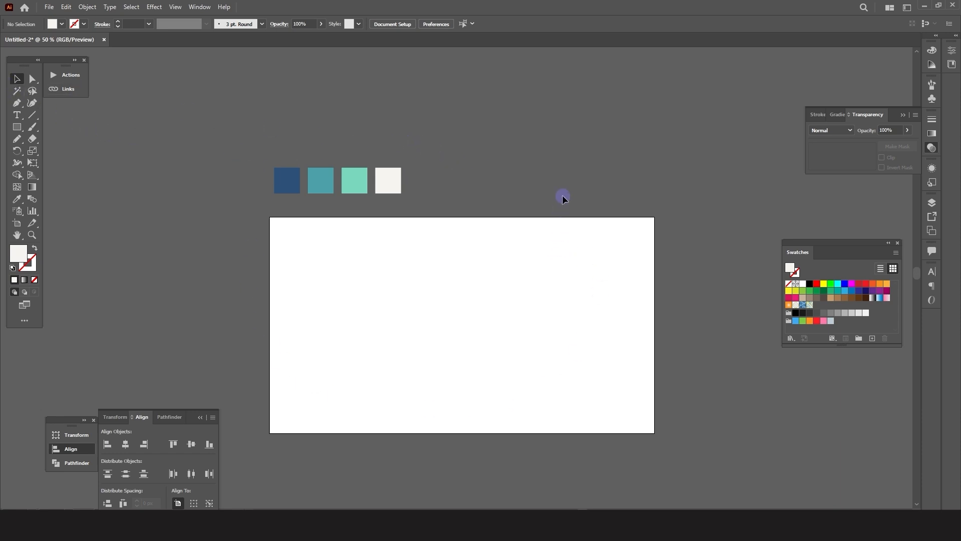
Step: Try to draw a freehand curved shape about 780 px wide over the artboard's lower-right corner with the Pencil tool
click(16, 138)
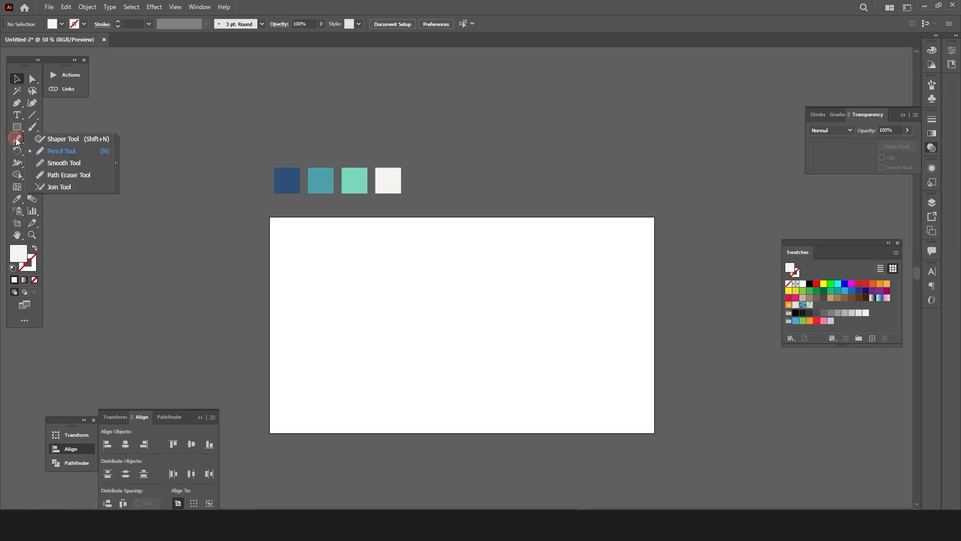
click(68, 152)
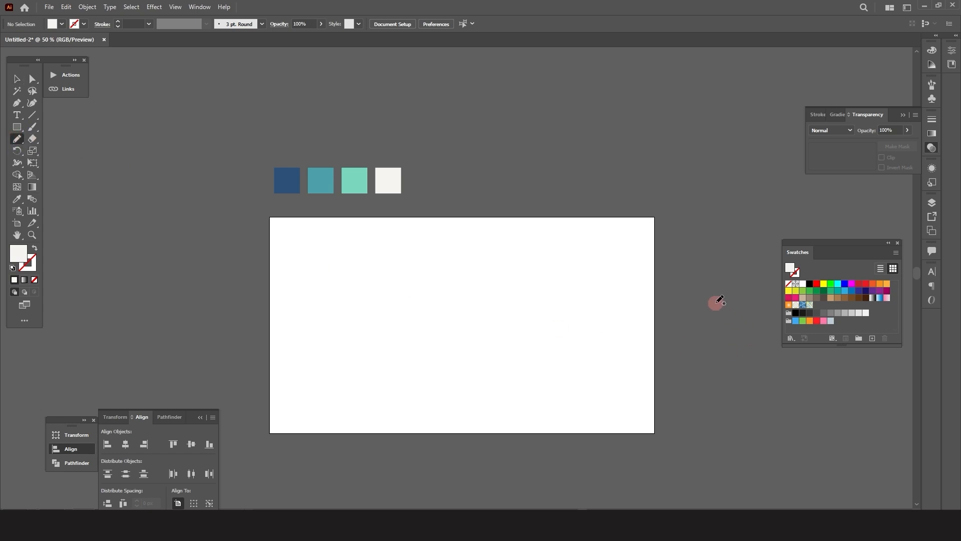
mouse_move(721, 284)
mouse_down()
mouse_move(662, 273)
mouse_move(633, 320)
mouse_move(553, 358)
mouse_move(682, 459)
mouse_move(731, 356)
mouse_up()
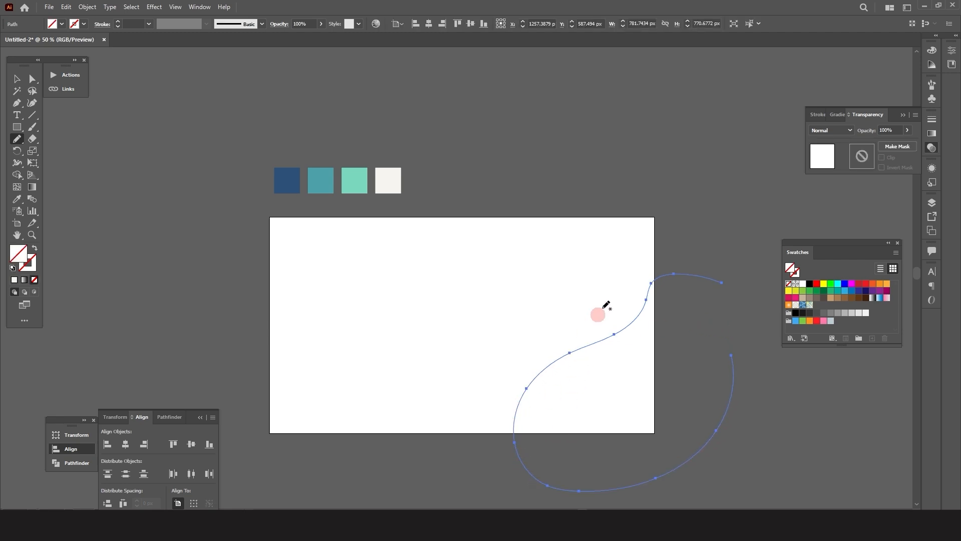
click(650, 299)
key(ctrl+z)
key(ctrl+z)
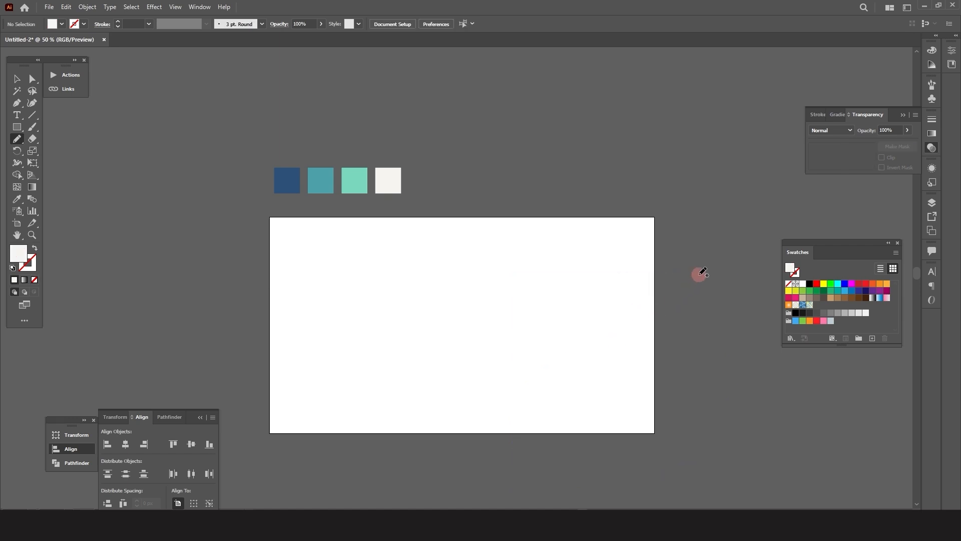
mouse_move(711, 260)
mouse_down()
mouse_move(697, 275)
mouse_move(634, 285)
mouse_move(567, 358)
mouse_move(759, 412)
mouse_move(723, 285)
mouse_up()
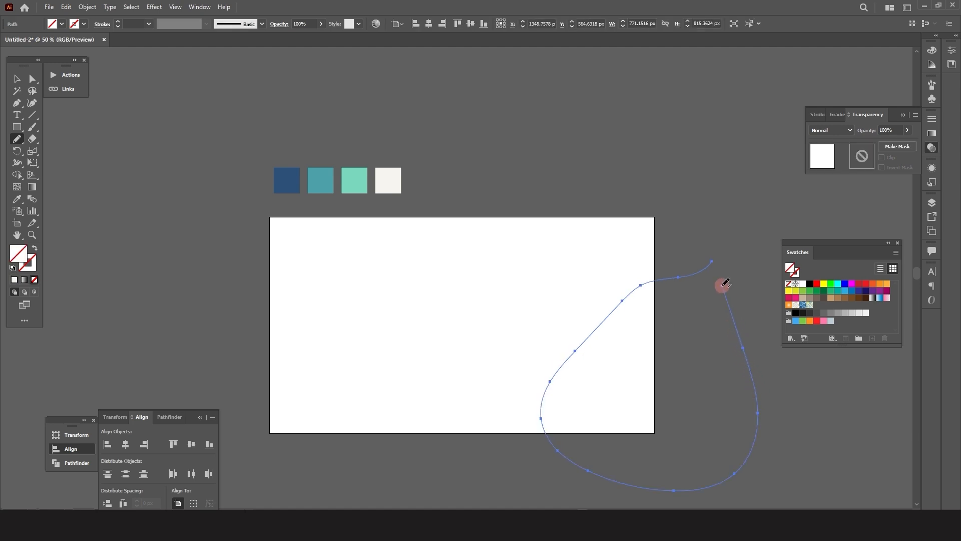
key(ctrl+shift+a)
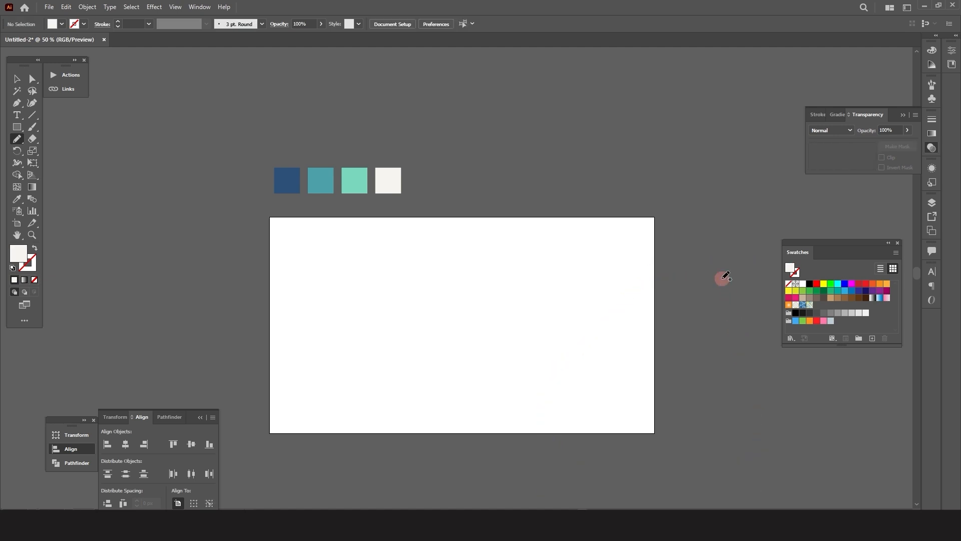
Step: Set the Pencil tool's fidelity to Accurate and draw a freehand test shape about 411 px wide on the artboard's right side
double_click(16, 143)
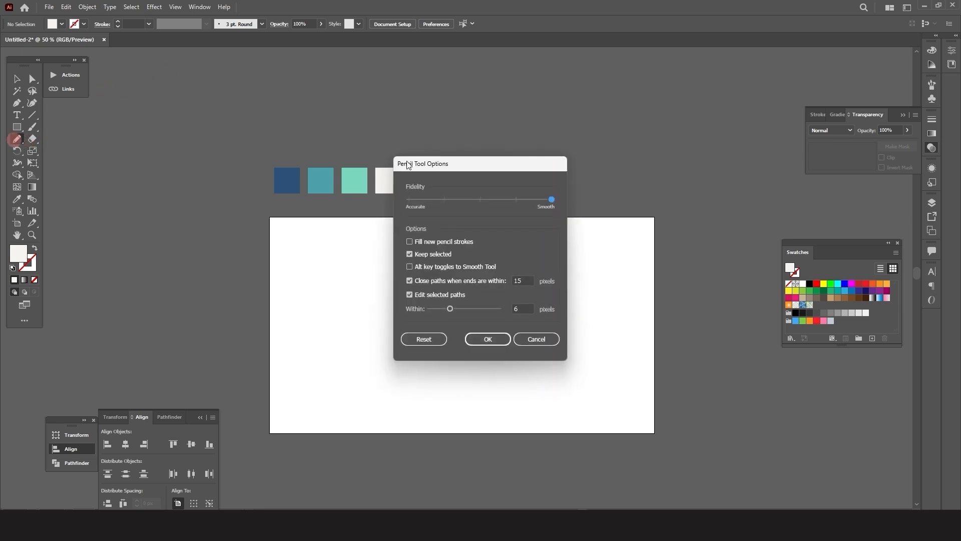
mouse_move(426, 165)
mouse_down()
mouse_move(547, 124)
mouse_move(548, 106)
mouse_move(509, 118)
mouse_up()
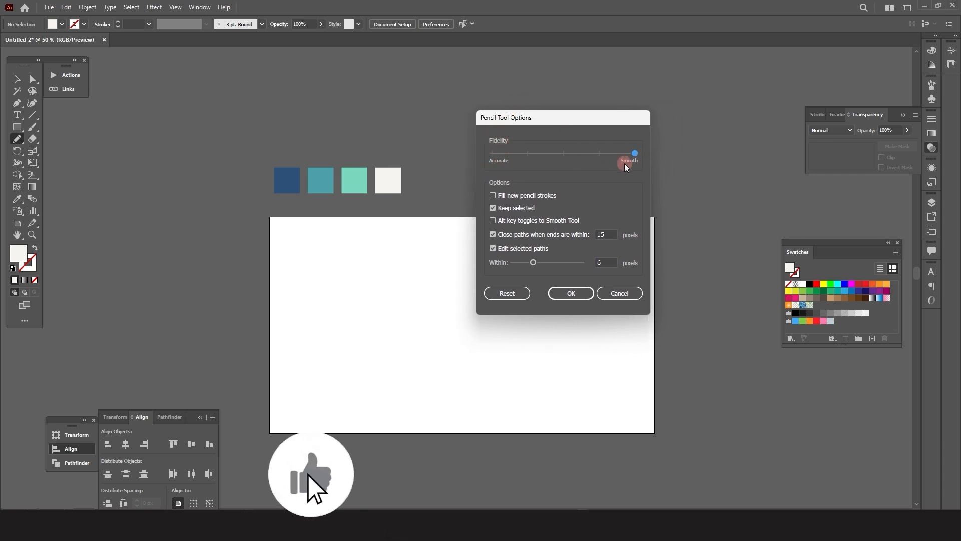
mouse_move(635, 153)
mouse_down()
mouse_move(603, 155)
mouse_move(654, 155)
mouse_up()
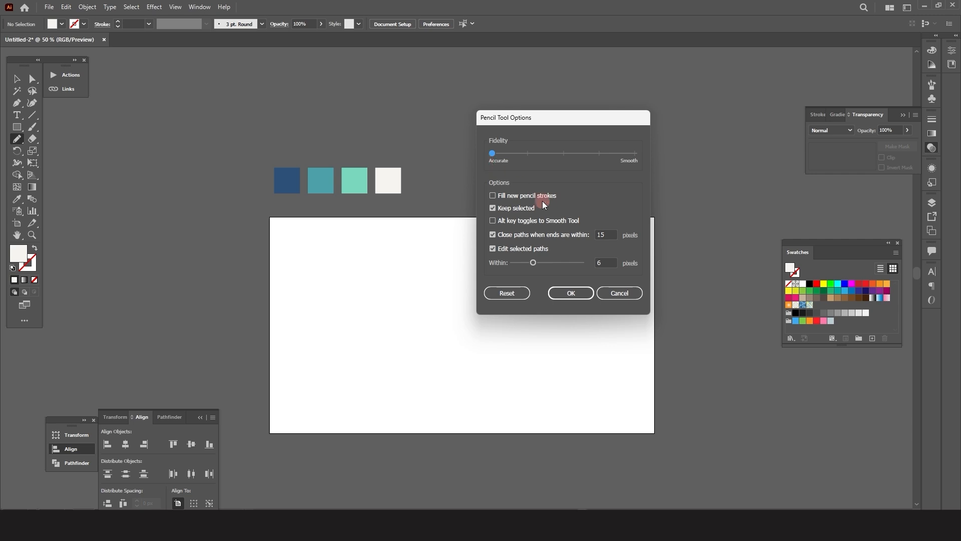
click(569, 293)
mouse_move(650, 266)
mouse_down()
mouse_move(555, 259)
mouse_move(539, 337)
mouse_move(556, 388)
mouse_move(628, 365)
mouse_move(636, 331)
mouse_up()
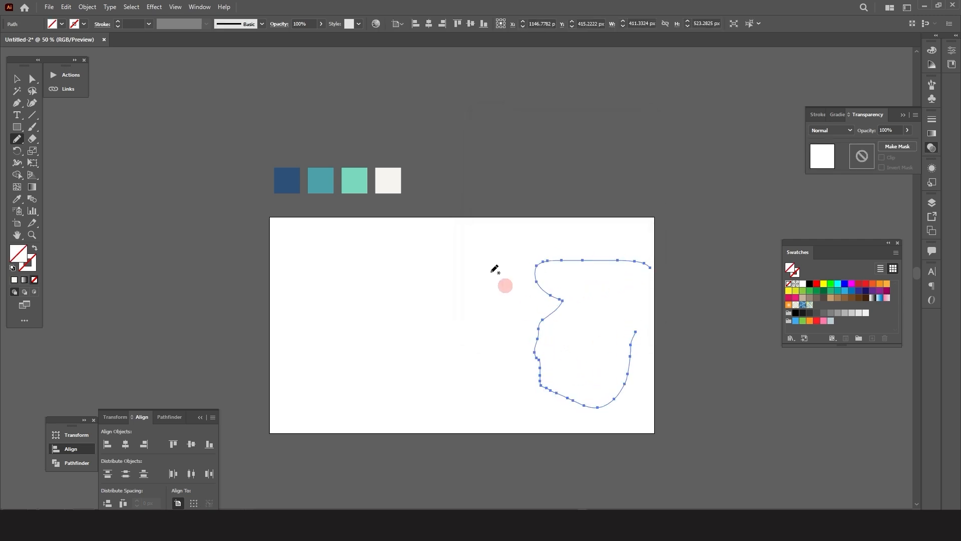
Step: Readjust the Pencil tool's fidelity and draw a smoother rounded test shape about 523 px wide on the artboard's right half
double_click(17, 139)
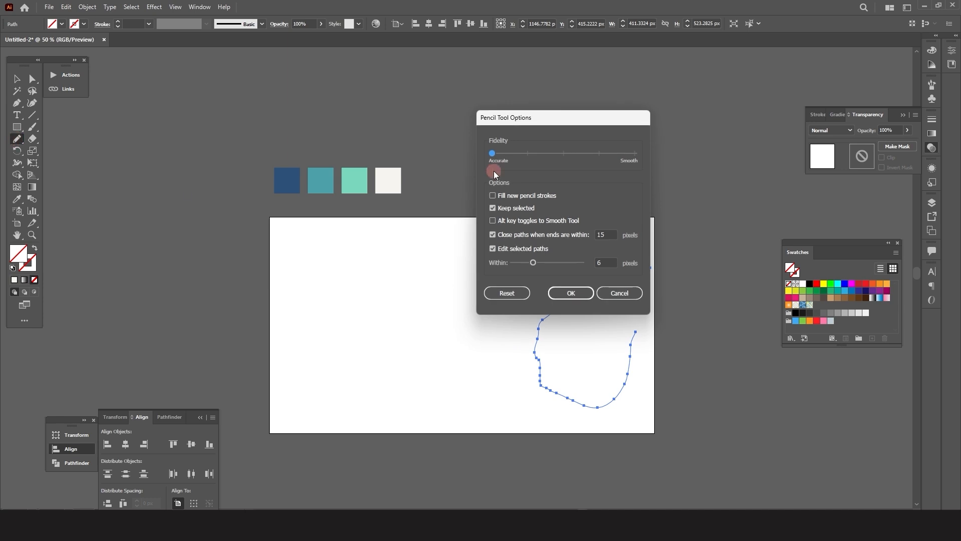
click(592, 295)
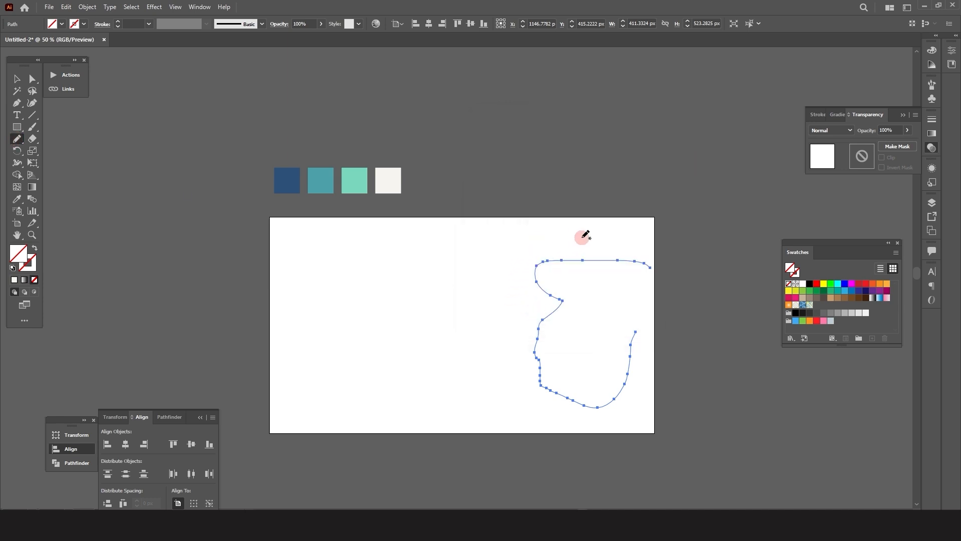
mouse_move(580, 237)
mouse_down()
mouse_move(535, 261)
mouse_move(500, 330)
mouse_move(598, 399)
mouse_move(606, 241)
mouse_up()
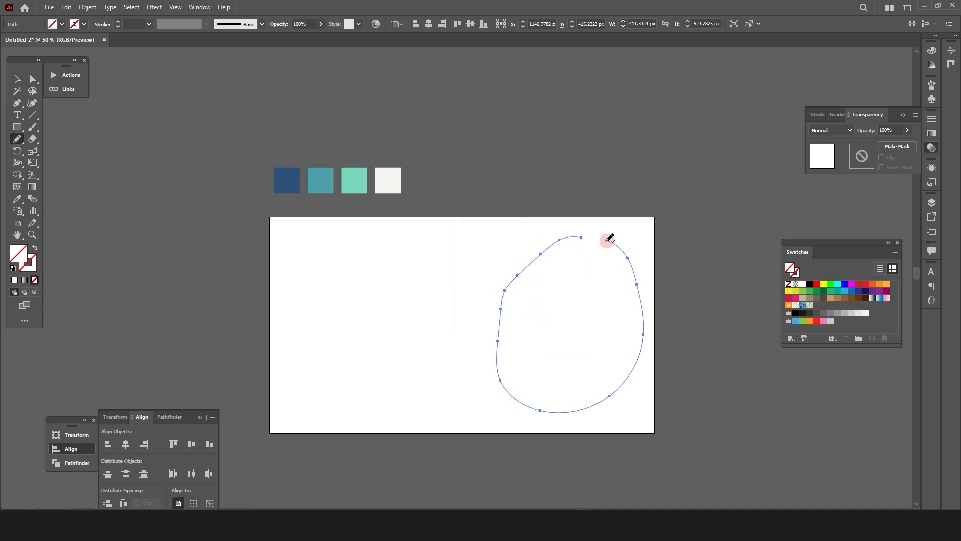
Step: Delete the rounded test shape from the artboard
click(17, 80)
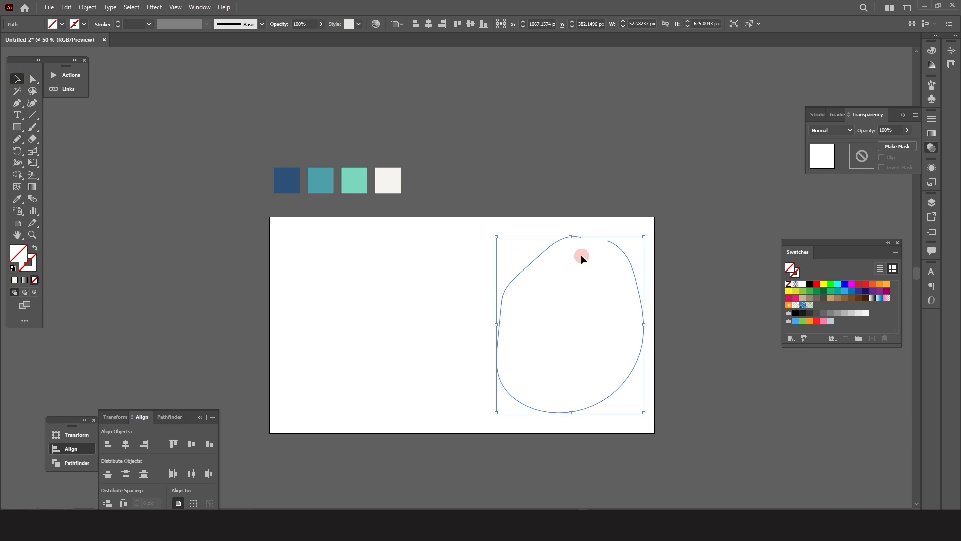
drag(532, 202, 617, 383)
key(Delete)
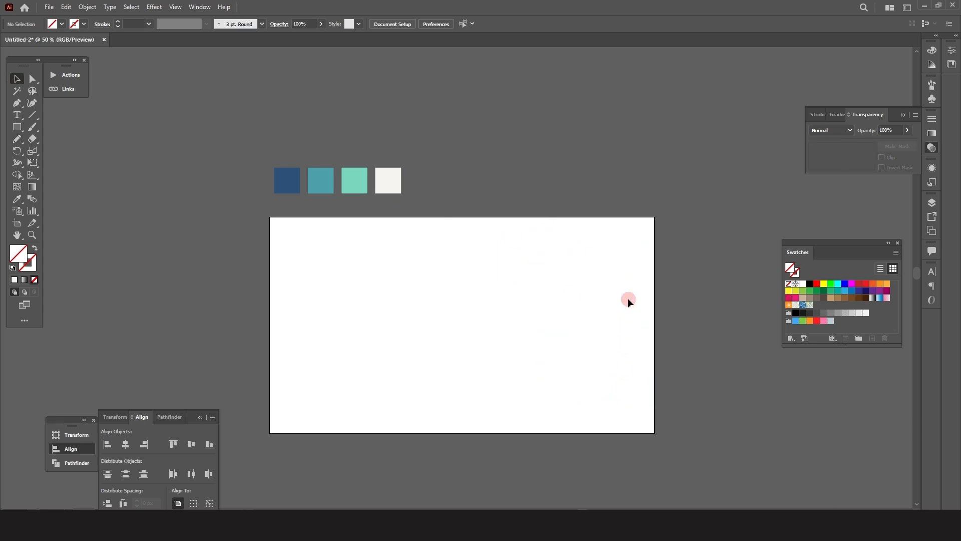
Step: Draw a closed freehand shape about 670 x 636 px over the artboard's lower-right corner and fill it with the #2E5077 sample
key(n)
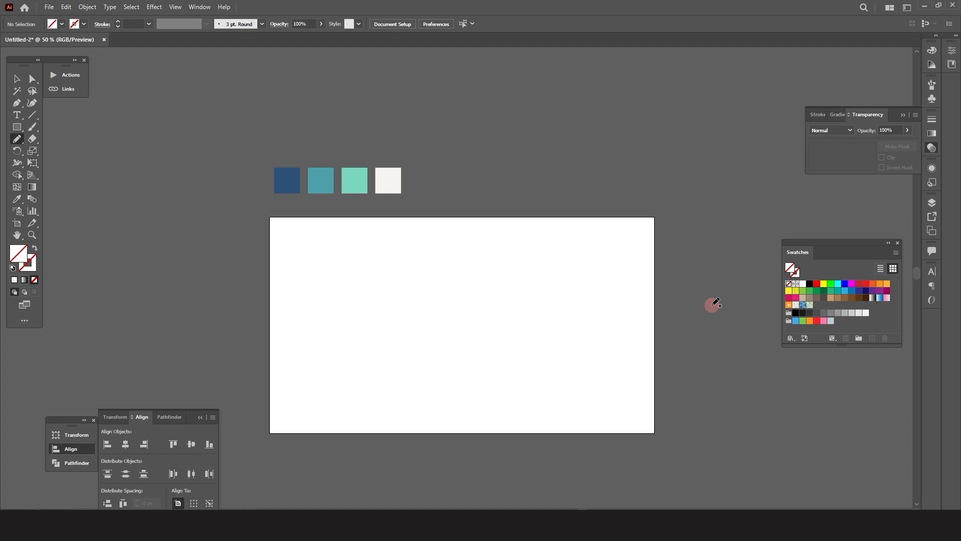
mouse_move(713, 304)
mouse_down()
mouse_move(584, 377)
mouse_move(736, 323)
mouse_move(706, 303)
mouse_up()
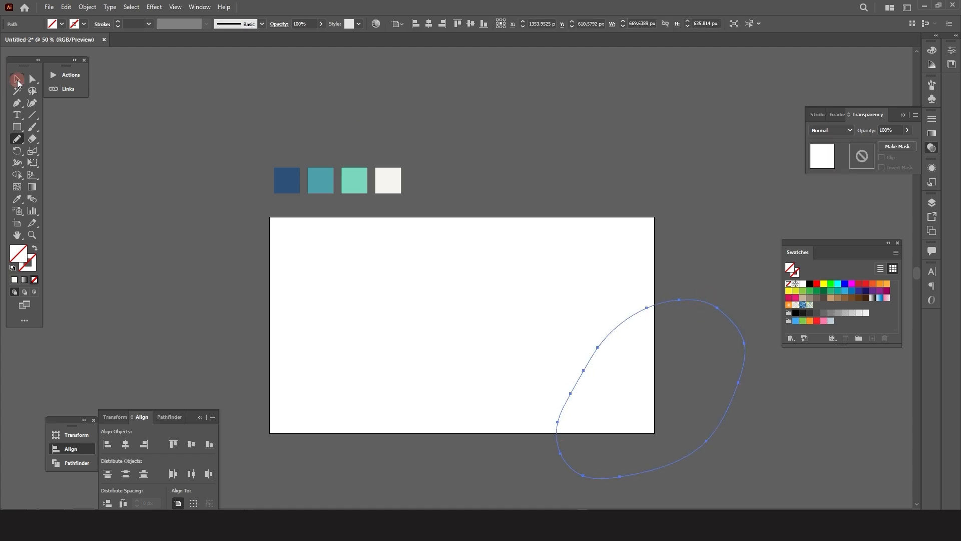
click(18, 82)
click(17, 198)
click(287, 180)
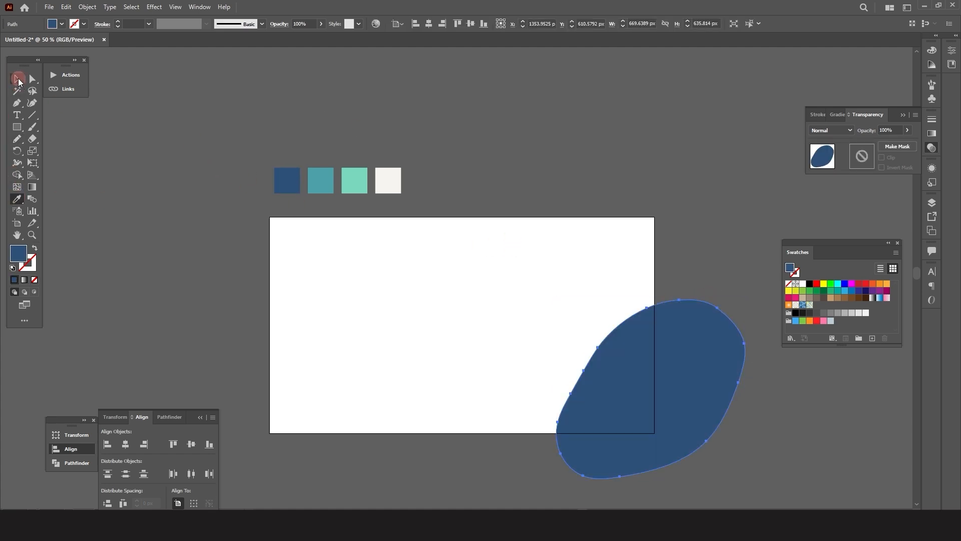
key(ctrl+shift+a)
Step: Draw a larger freehand shape about 779 x 956 px around the navy one and fill it with the #4DA1A9 sample
click(16, 139)
mouse_move(731, 252)
mouse_down()
mouse_move(580, 367)
mouse_move(751, 318)
mouse_move(722, 254)
mouse_up()
click(17, 199)
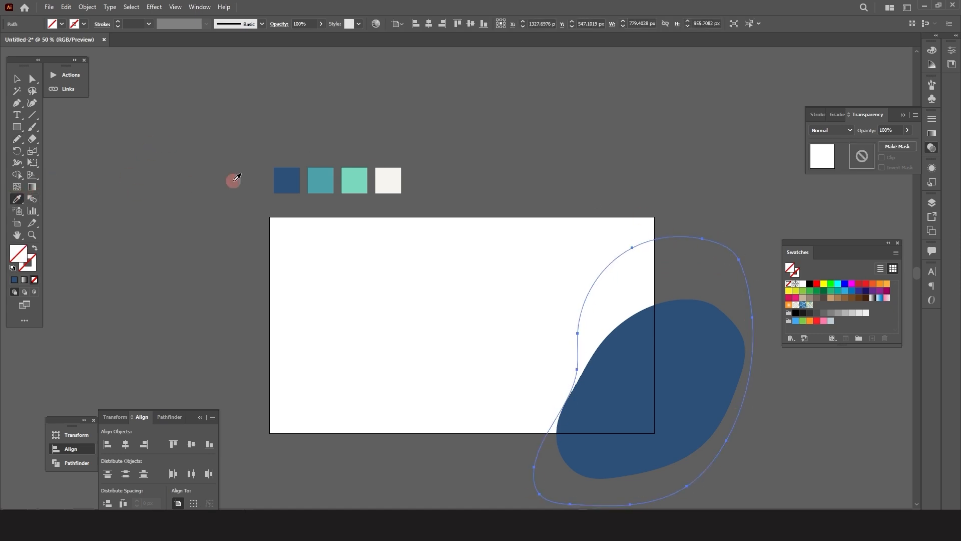
click(321, 180)
click(17, 78)
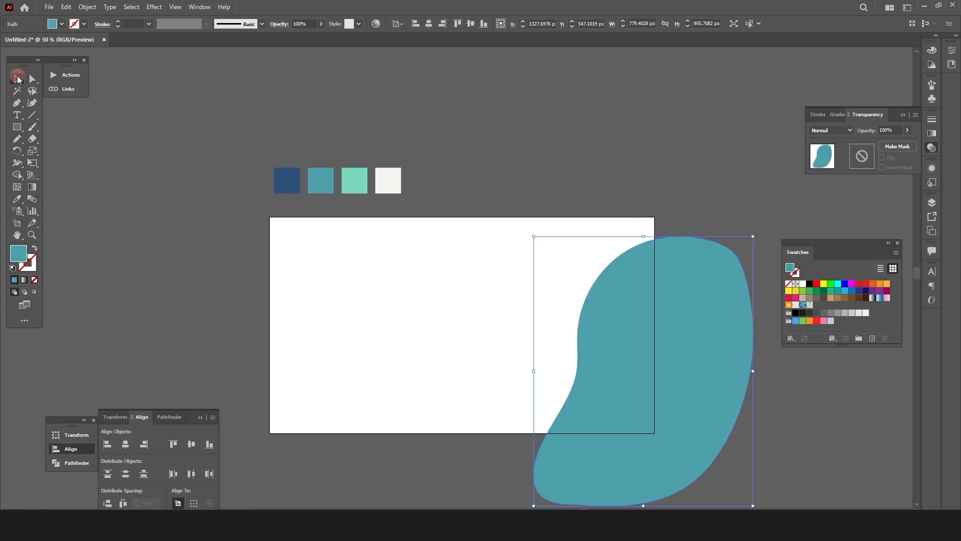
click(562, 184)
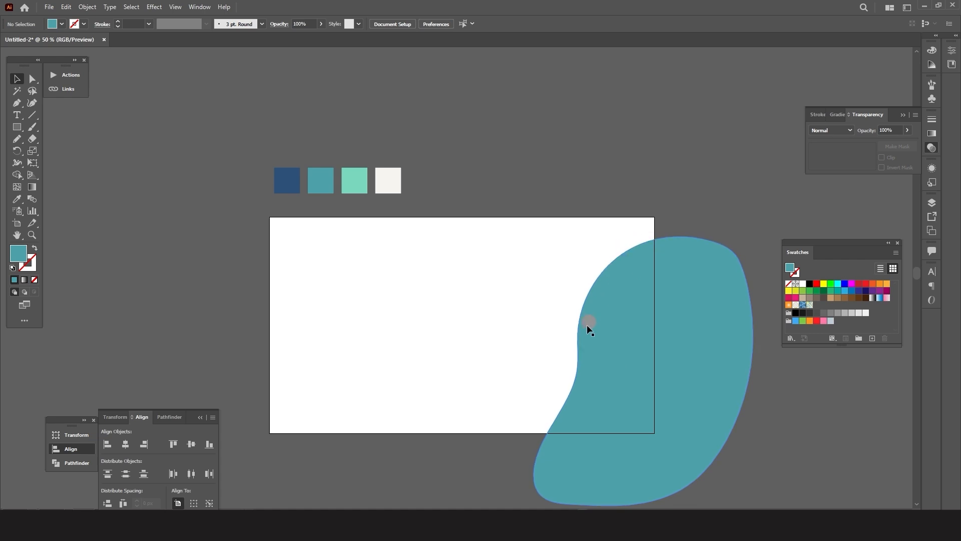
Step: Send the teal freehand shape to the back, behind the navy shape, and deselect it
click(693, 363)
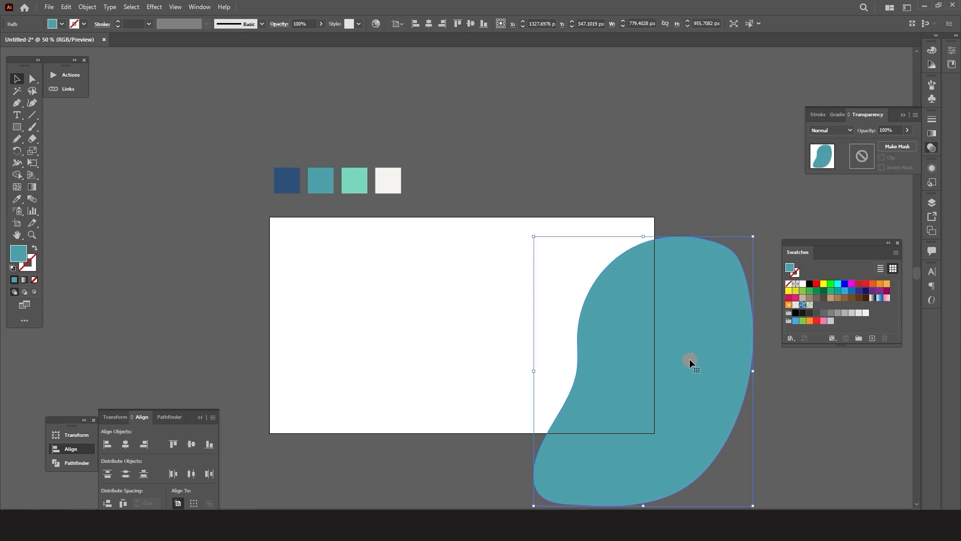
right_click(689, 359)
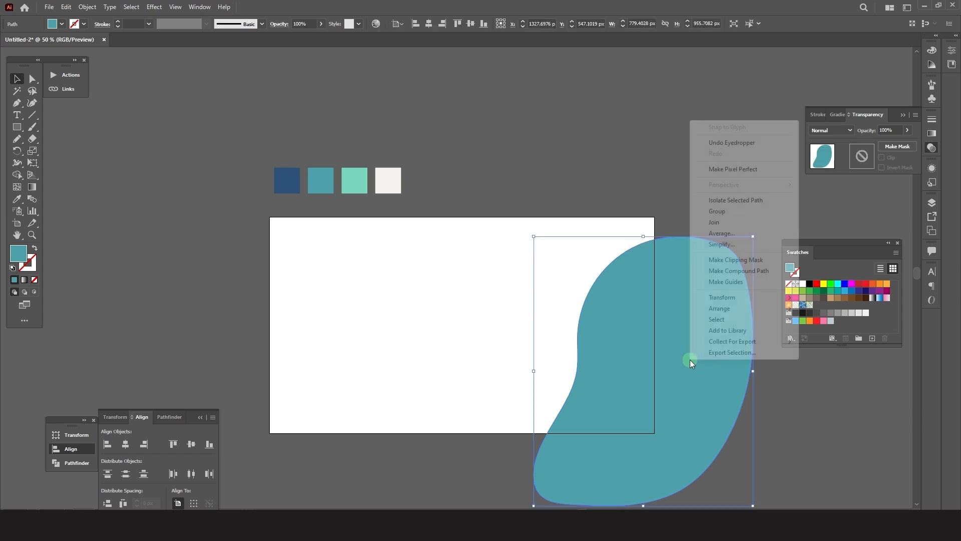
mouse_move(738, 312)
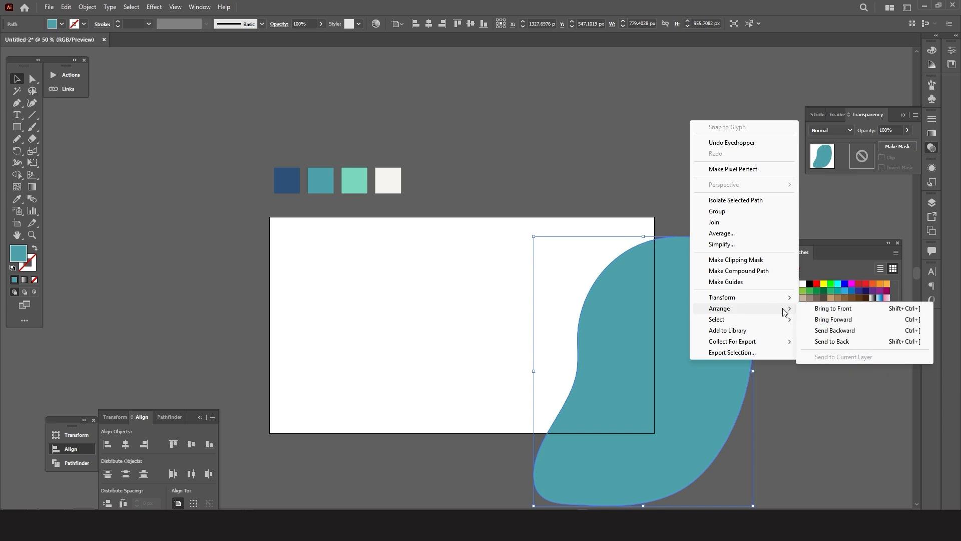
click(834, 343)
click(708, 316)
click(665, 270)
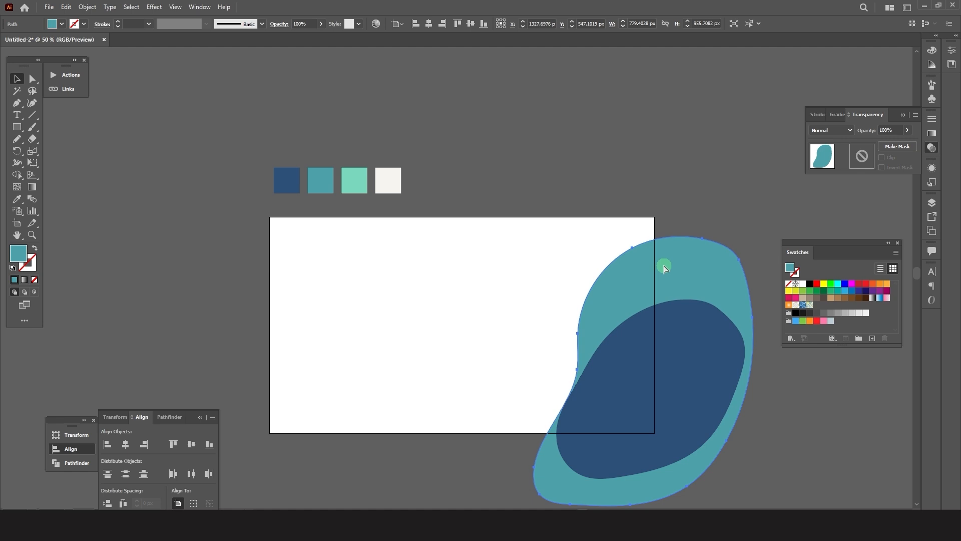
click(665, 268)
click(619, 212)
Step: Examine the Arrange stacking-order options for the teal shape, including Send to Back
scroll(504, 180, down, 2)
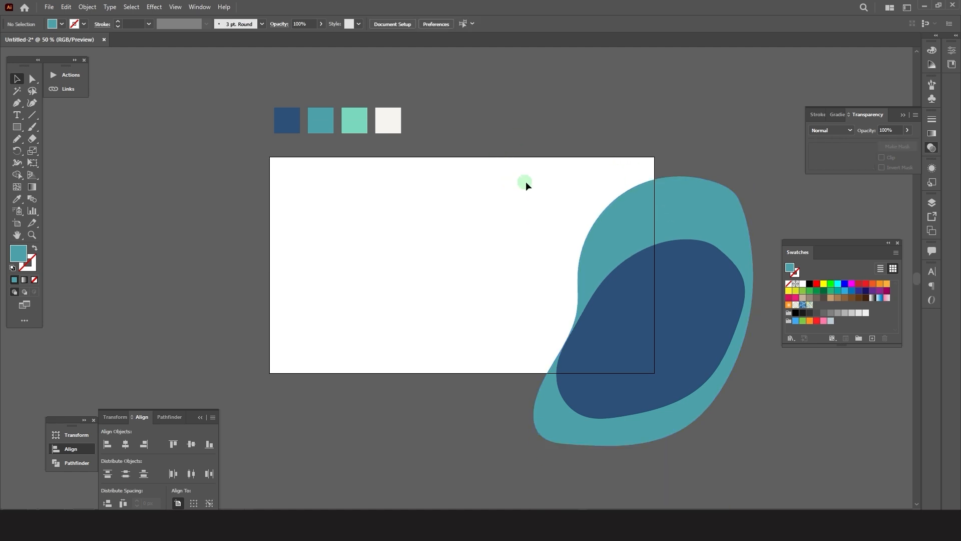
click(650, 226)
right_click(650, 214)
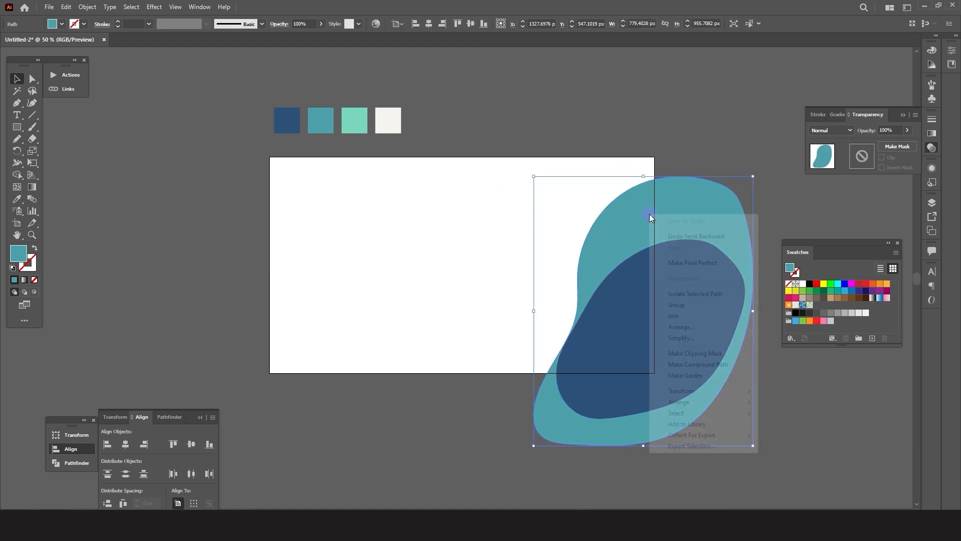
click(680, 142)
right_click(652, 220)
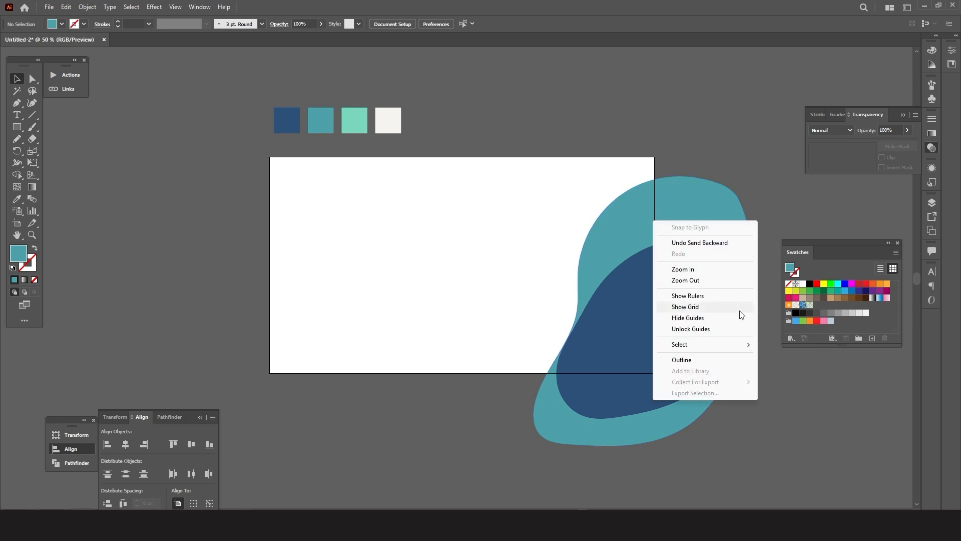
click(627, 227)
click(626, 227)
right_click(627, 227)
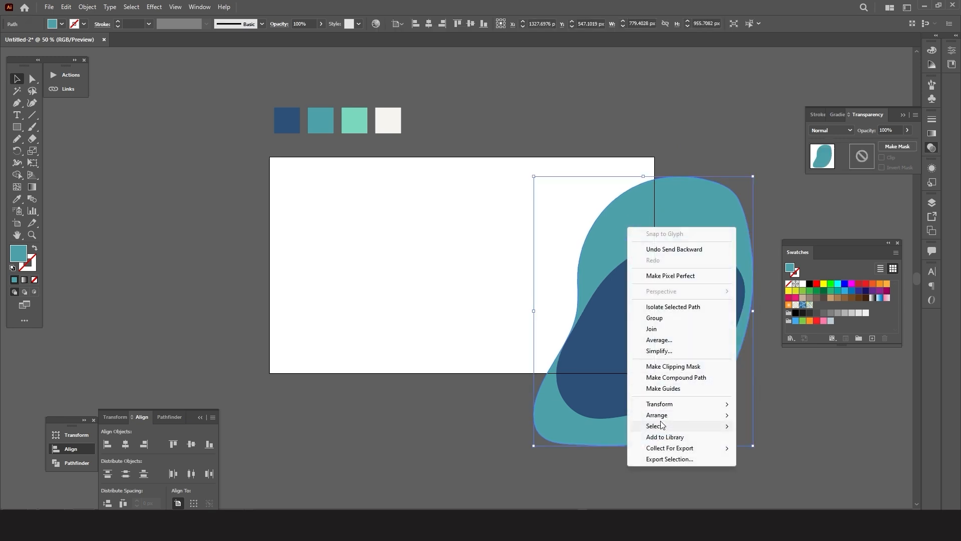
mouse_move(680, 419)
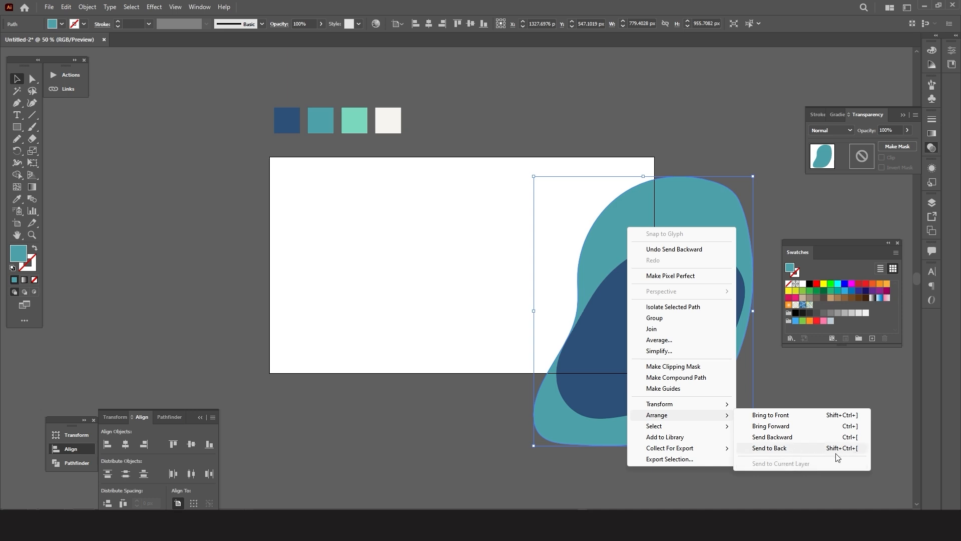
click(861, 453)
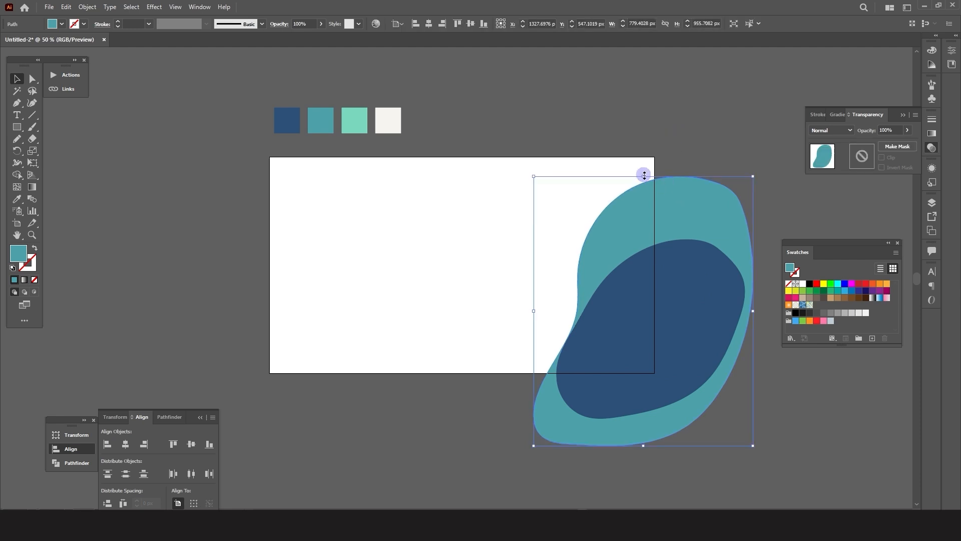
Step: Reduce the teal shape's height slightly, shift it a little toward the lower left, and deselect it
drag(644, 175, 647, 217)
click(521, 185)
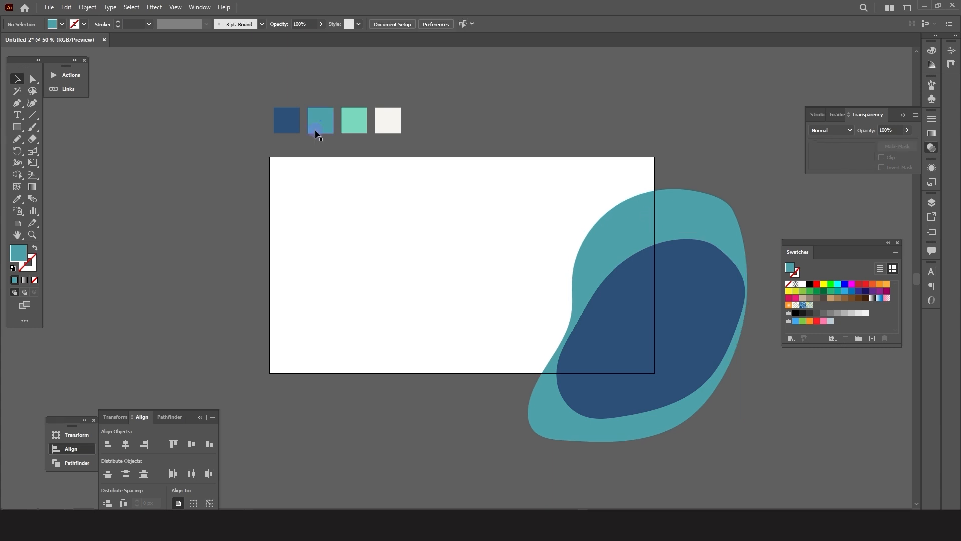
Step: Draw a third freehand shape about 846 x 1178 px with a wavy left edge around the teal one, filled with the #79D7BE sample
click(17, 139)
mouse_move(710, 142)
mouse_down()
mouse_move(641, 145)
mouse_move(600, 205)
mouse_move(566, 229)
mouse_move(531, 351)
mouse_move(589, 455)
mouse_move(765, 344)
mouse_move(684, 131)
mouse_up()
click(17, 199)
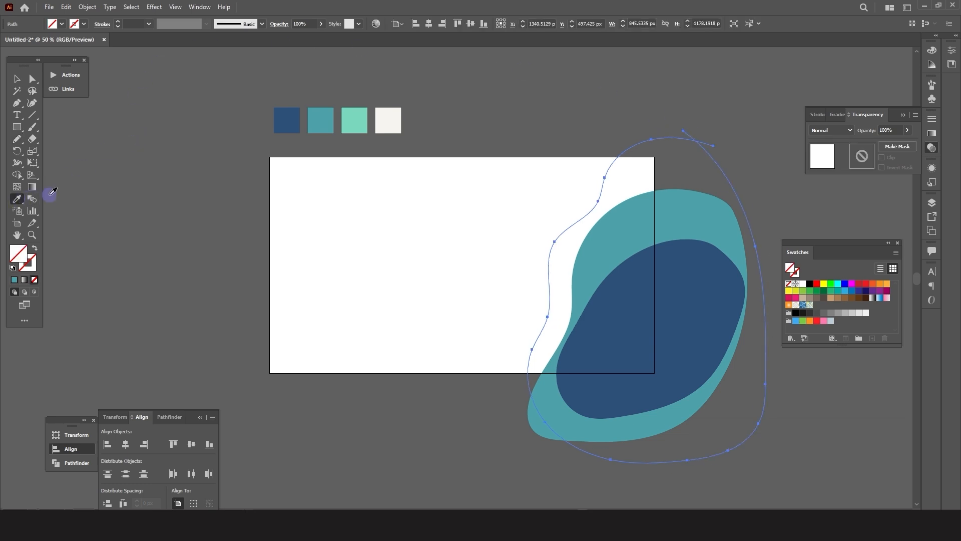
click(360, 119)
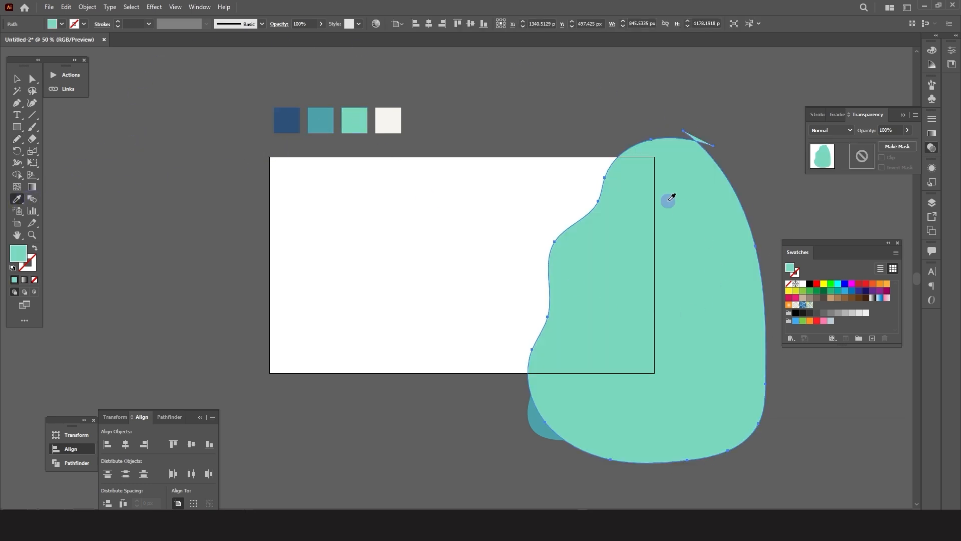
Step: Send the mint shape to the back, behind the teal and navy shapes, and deselect it
click(16, 79)
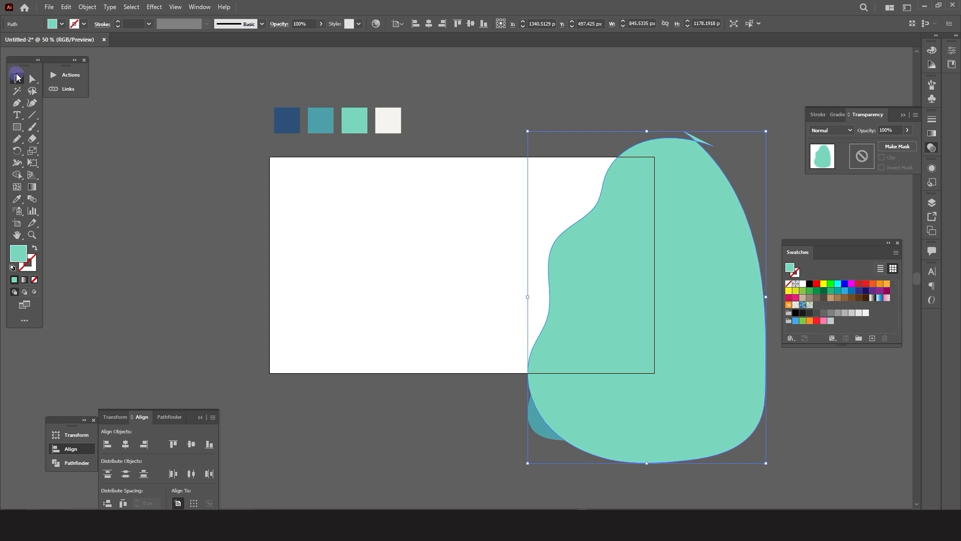
key(ctrl+shift+bracketleft)
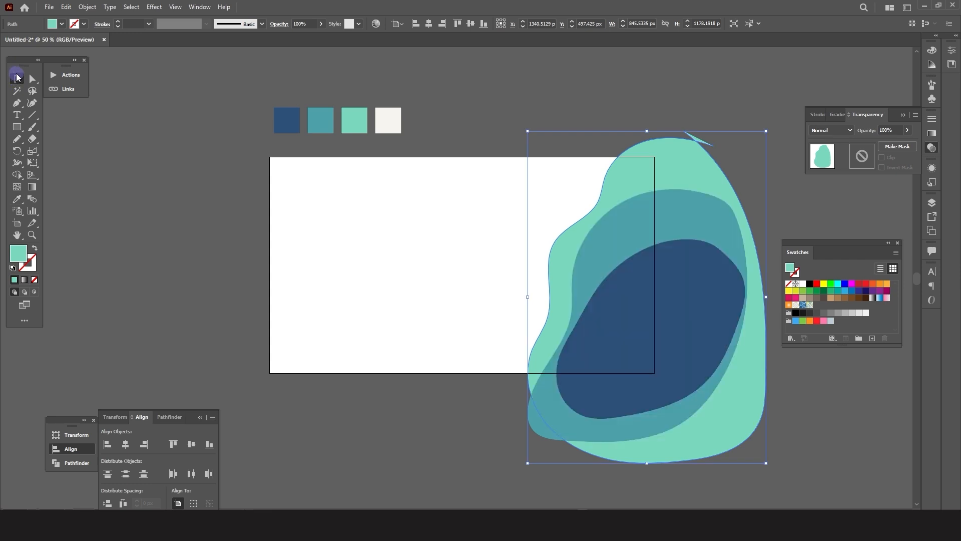
click(399, 253)
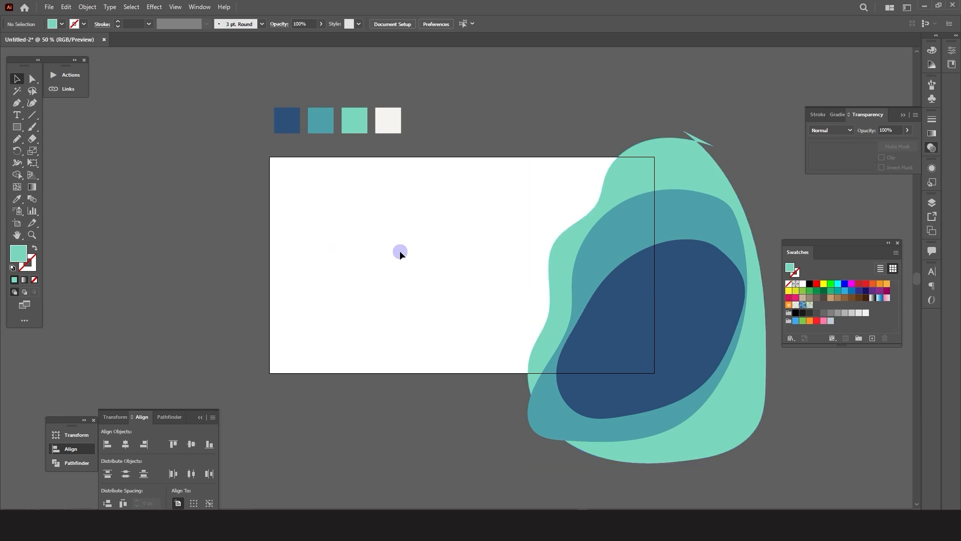
Step: Cover the artboard with a 1366 x 768 px rectangle filled with #2E5077 and send it behind all the freehand shapes
click(16, 127)
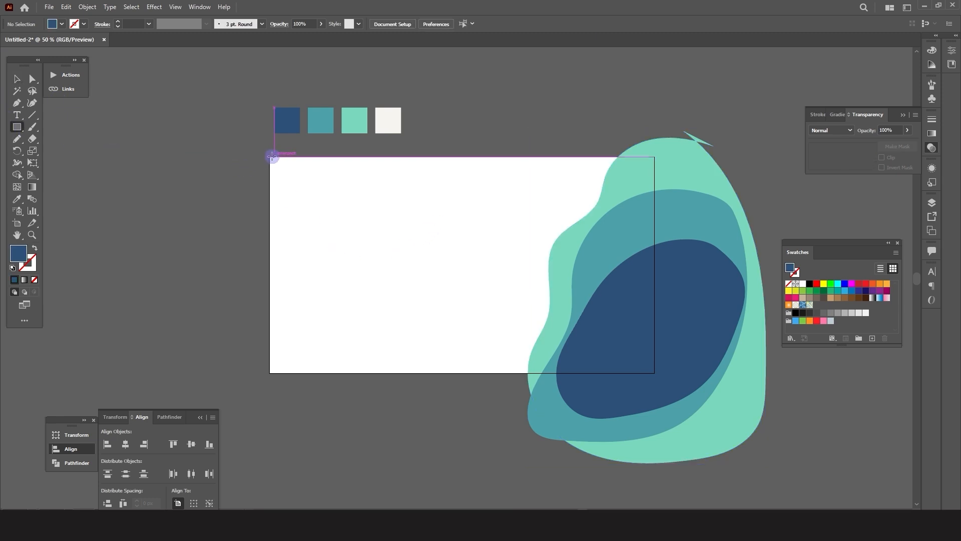
mouse_move(272, 157)
mouse_down()
mouse_move(373, 237)
mouse_move(599, 363)
mouse_move(655, 373)
mouse_up()
click(17, 79)
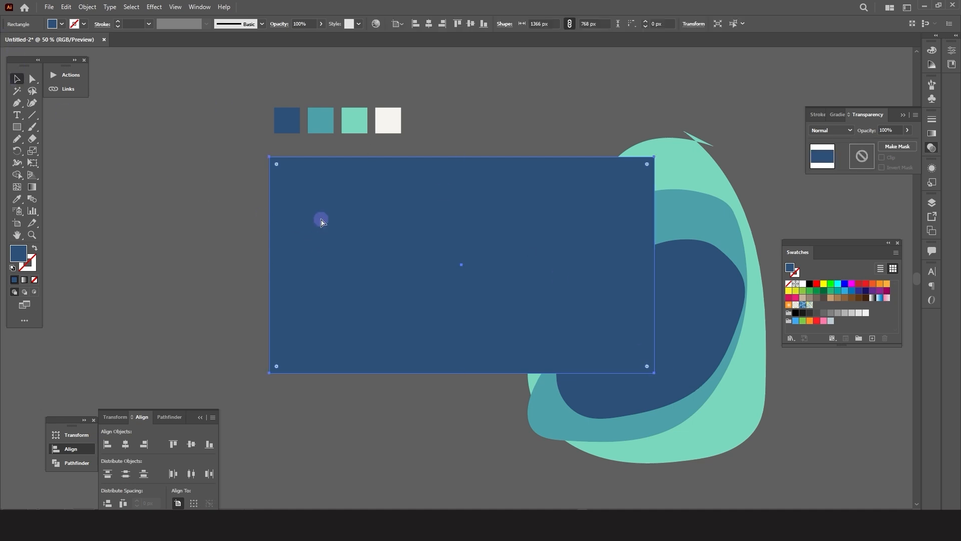
key(ctrl+shift+bracketleft)
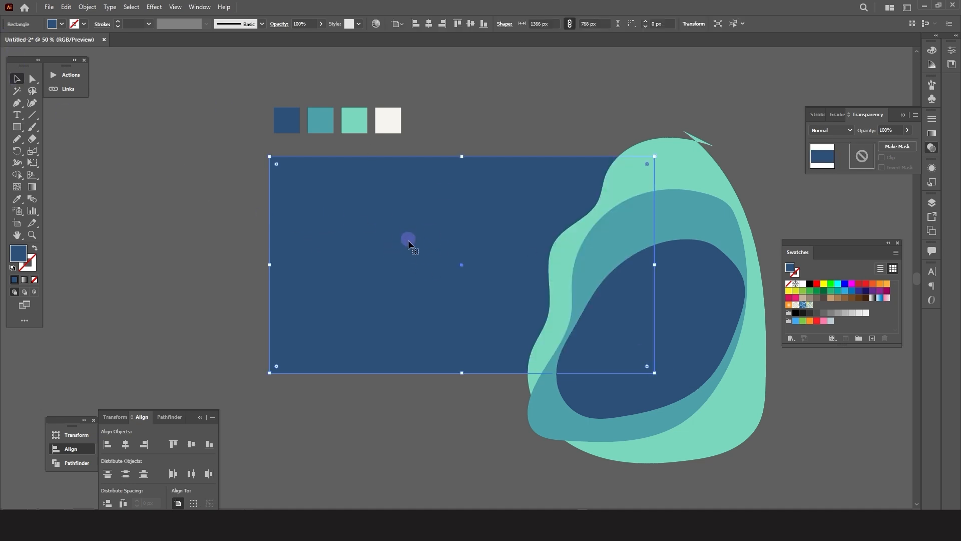
click(496, 118)
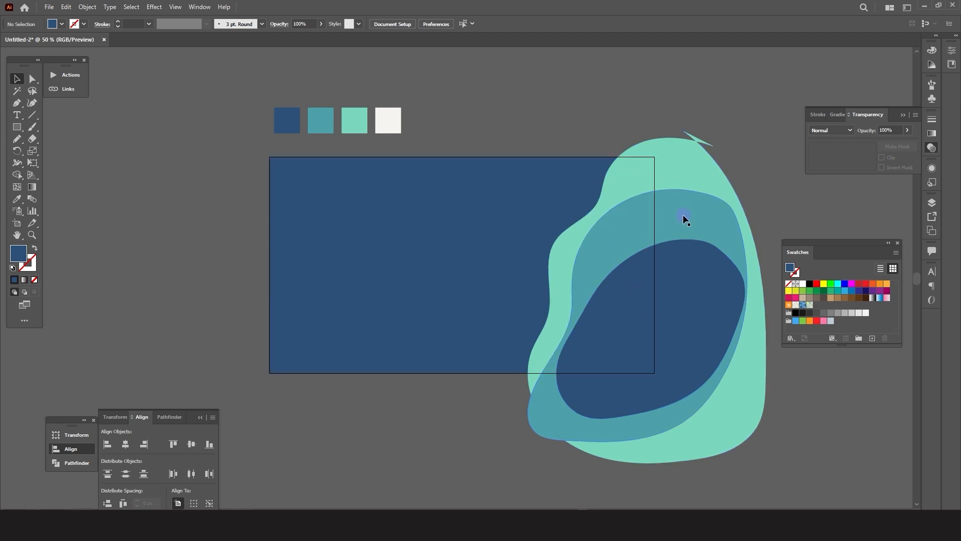
Step: Draw a fourth freehand Pencil shape about 793 x 1168 px with a wavy left edge outside the mint one, filled with the #F6F4F0 sample
click(17, 139)
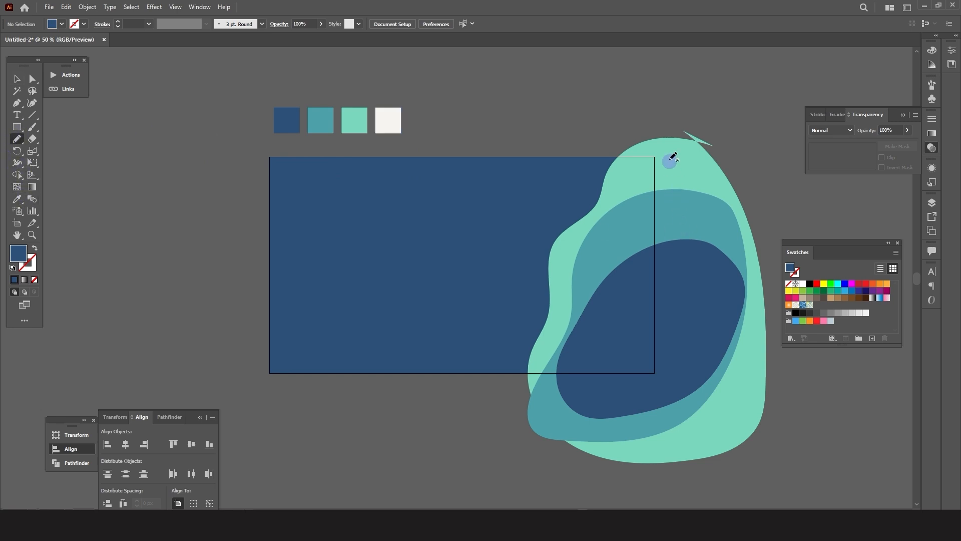
mouse_move(681, 155)
mouse_down()
mouse_move(573, 150)
mouse_move(681, 210)
mouse_up()
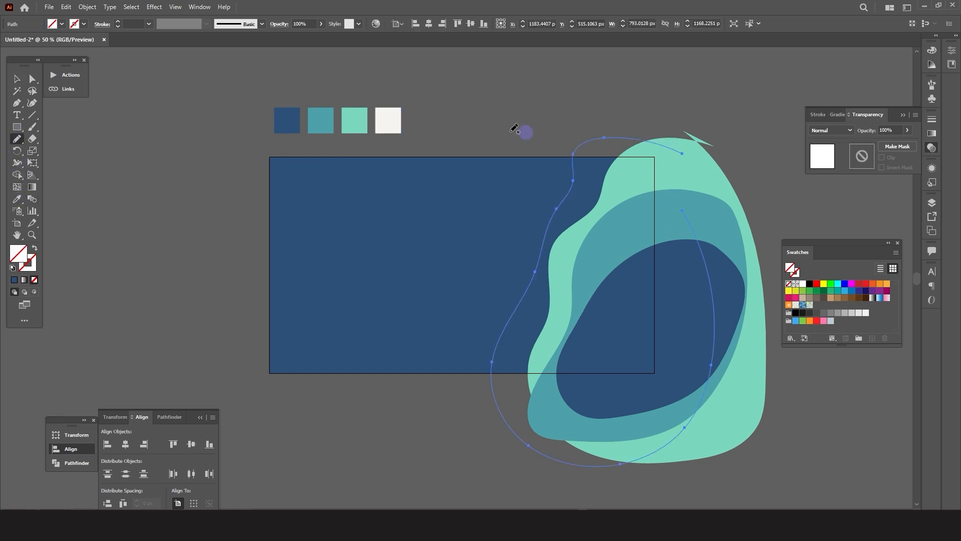
click(19, 80)
click(17, 199)
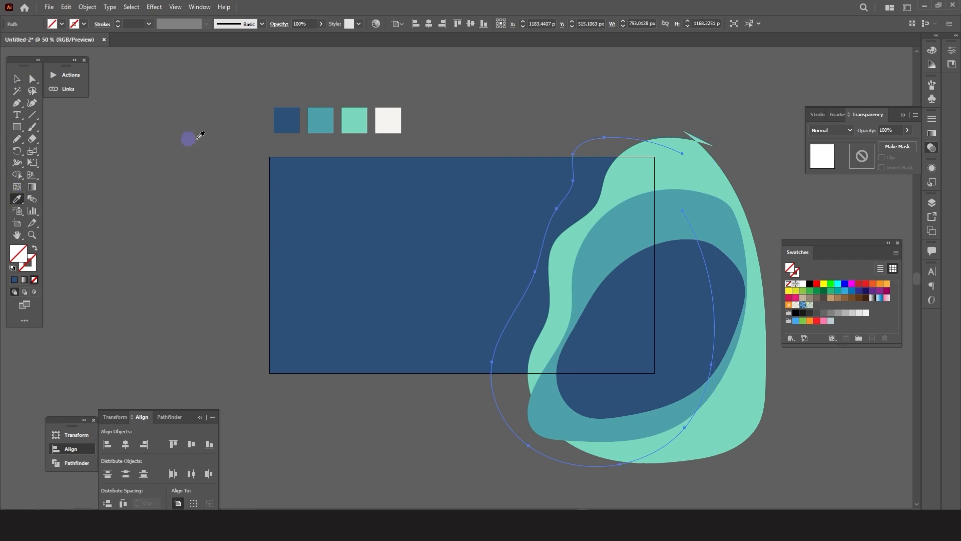
click(388, 120)
key(ctrl)
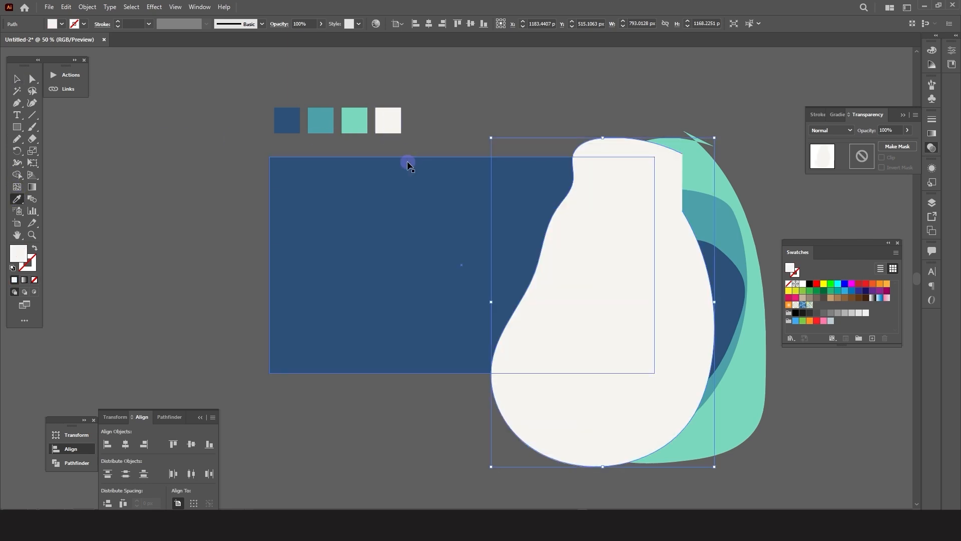
Step: Send the off-white shape backward behind the mint, teal and navy shapes but above the base rectangle, and deselect it
key(ctrl+[)
key(ctrl+[)
key(ctrl+[)
key(v)
click(443, 144)
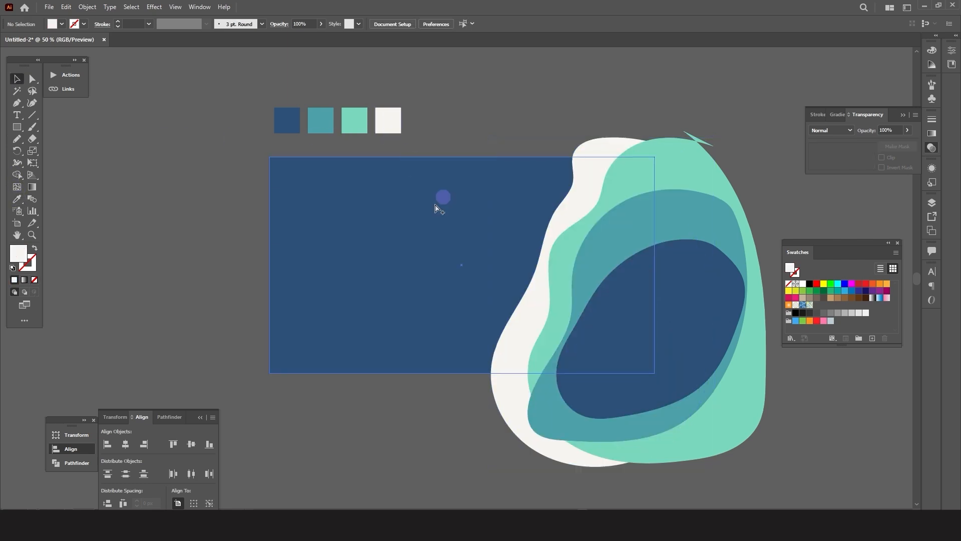
Step: Shift the navy freehand shape slightly toward the lower right, to about X 1354 px, Y 611 px, and clear the selection
scroll(417, 239, down, 2)
scroll(521, 285, up, 2)
click(521, 271)
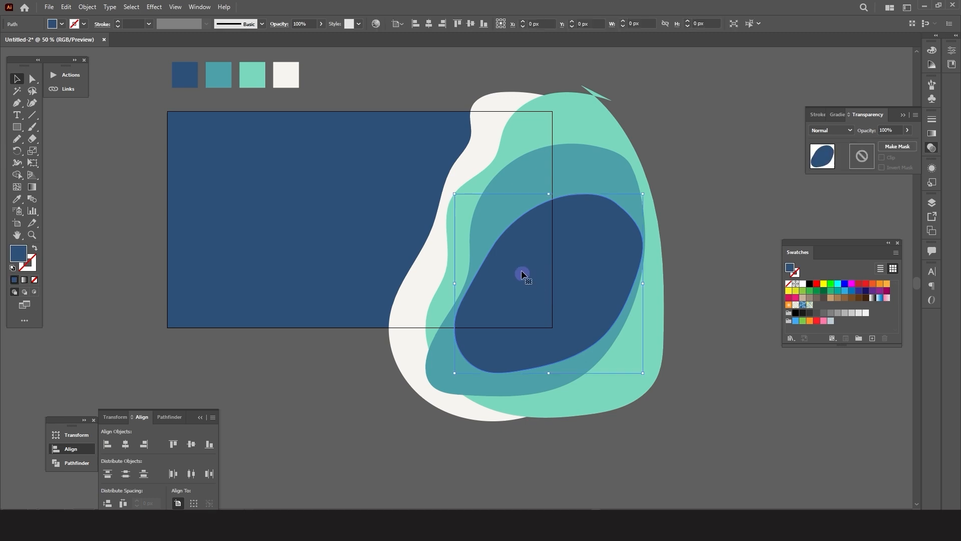
click(31, 80)
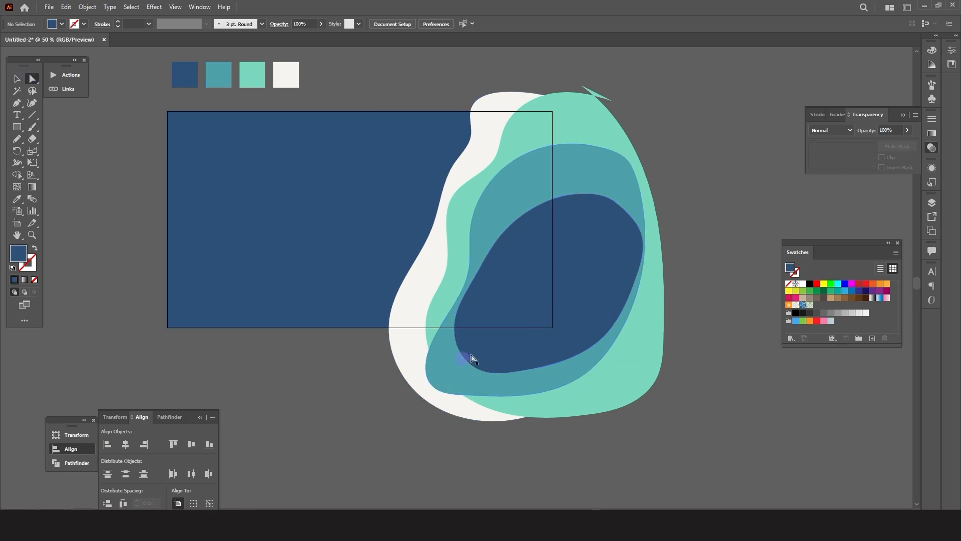
drag(494, 249, 504, 252)
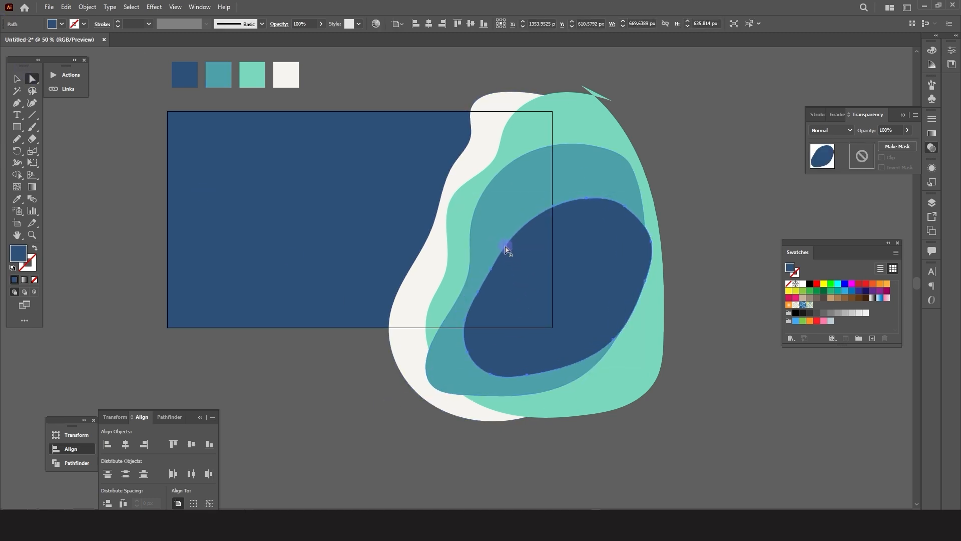
click(510, 197)
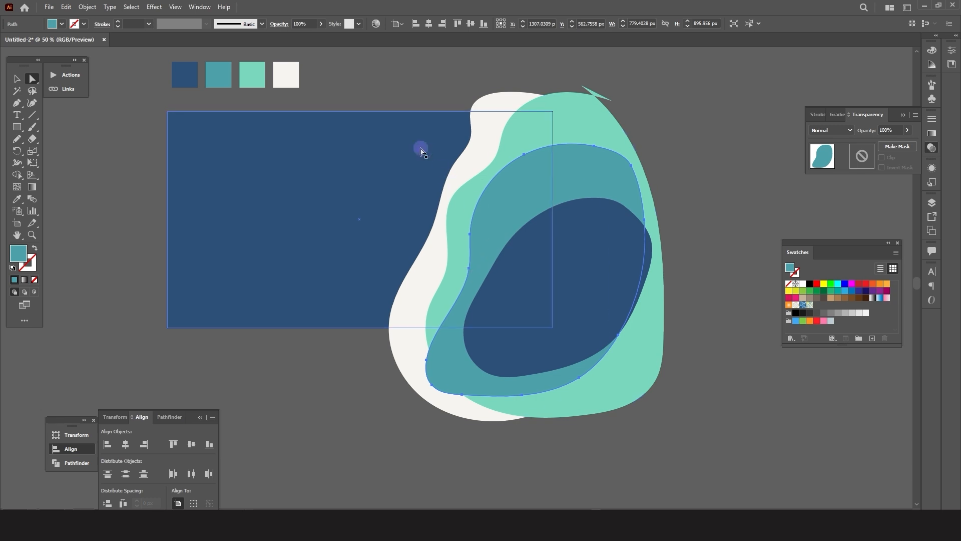
click(369, 82)
click(15, 80)
scroll(410, 180, up, 2)
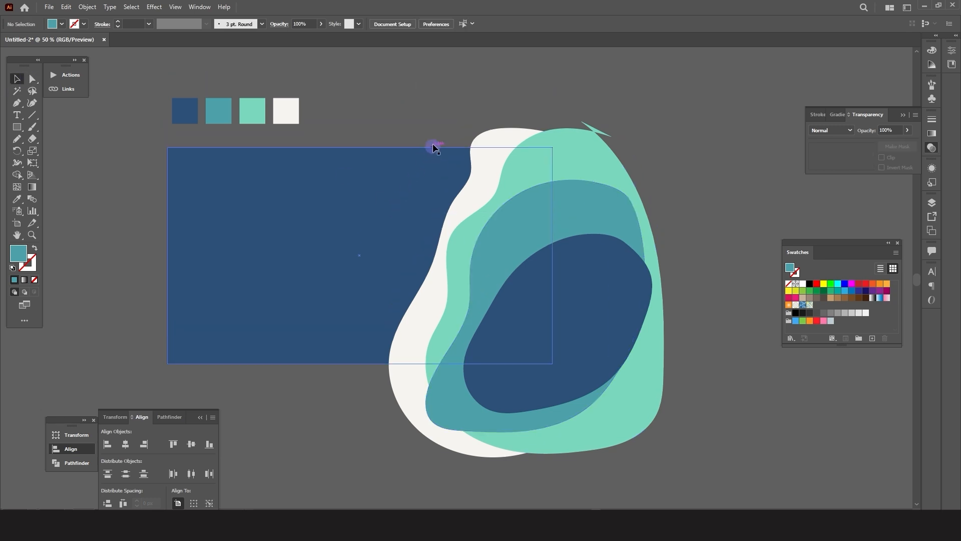
drag(448, 102, 621, 403)
key(ctrl+shift+a)
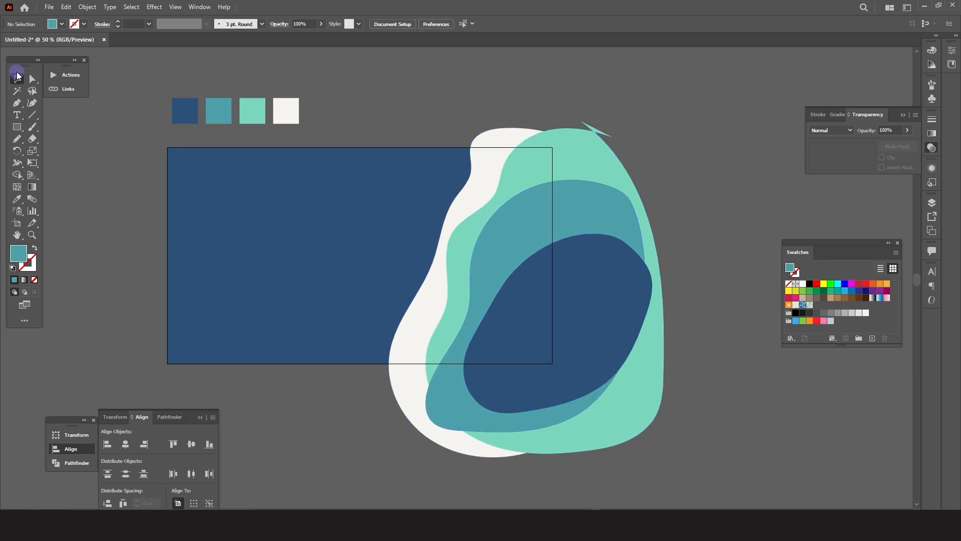
Step: Reshape the off-white shape's lower-left edge so it curves inward beside the mint shape and bulges outward around the teal one
click(32, 91)
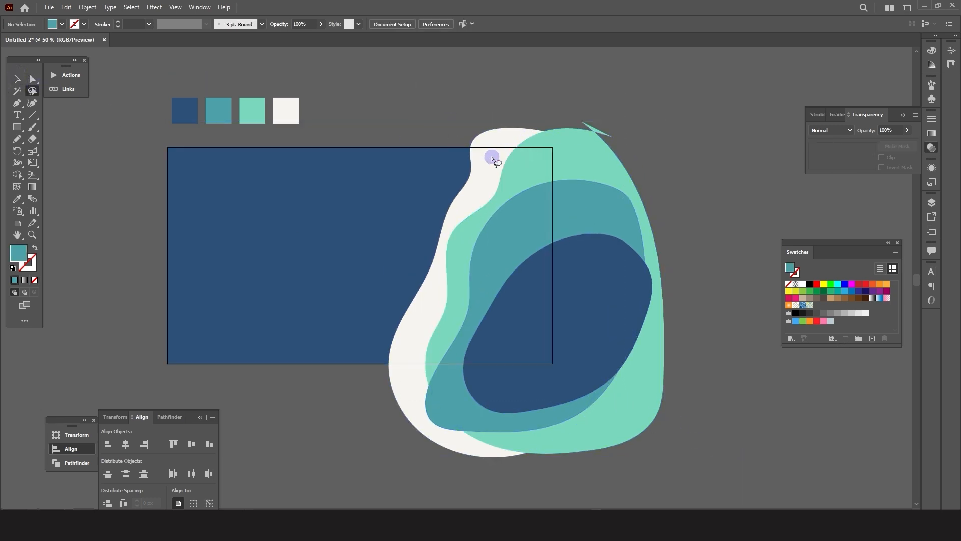
click(33, 79)
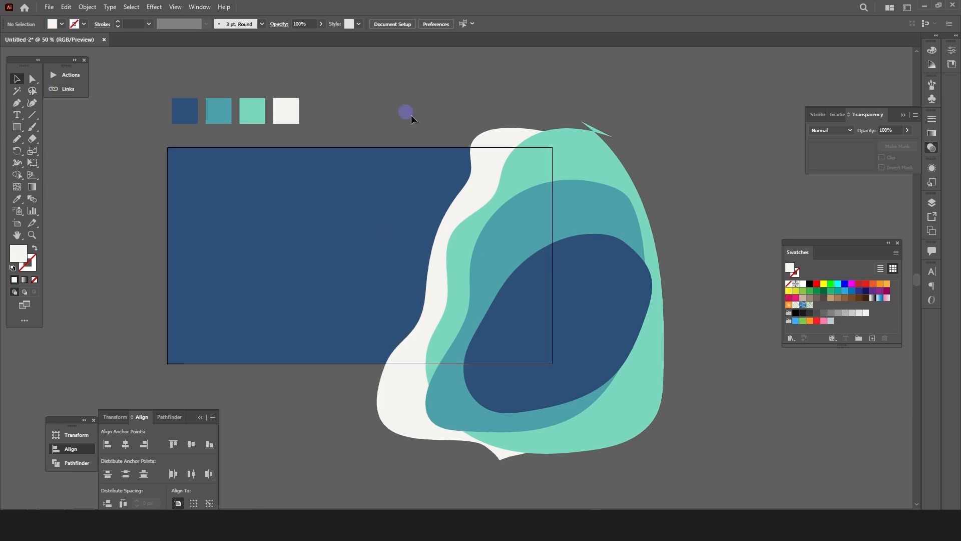
drag(410, 115, 650, 351)
click(369, 86)
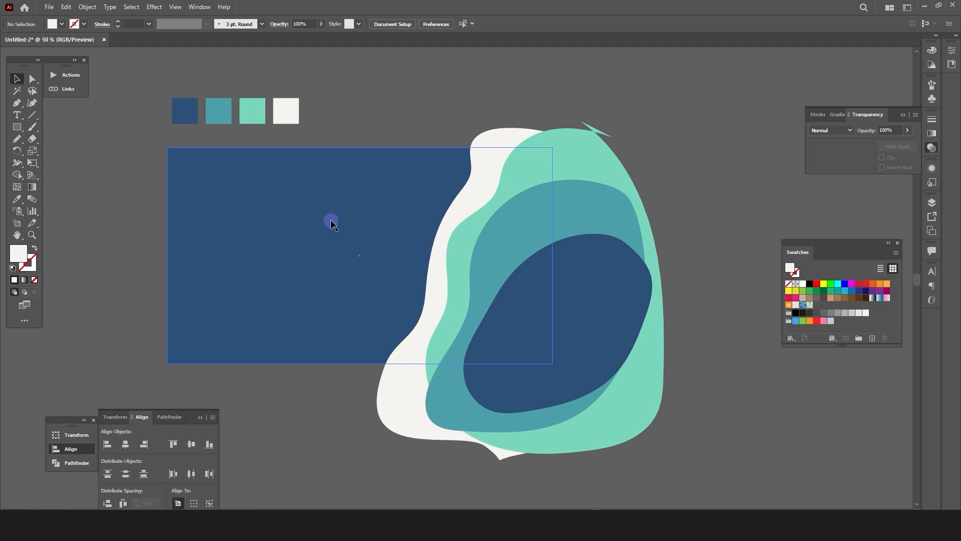
Step: Try locking the navy base rectangle with the Lock Selection command
click(319, 255)
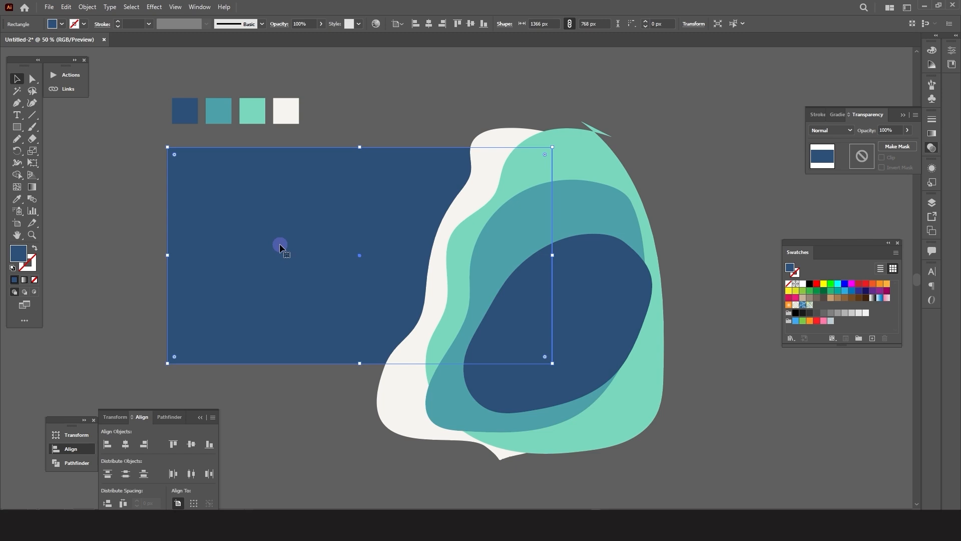
drag(280, 245, 282, 243)
key(ctrl+2)
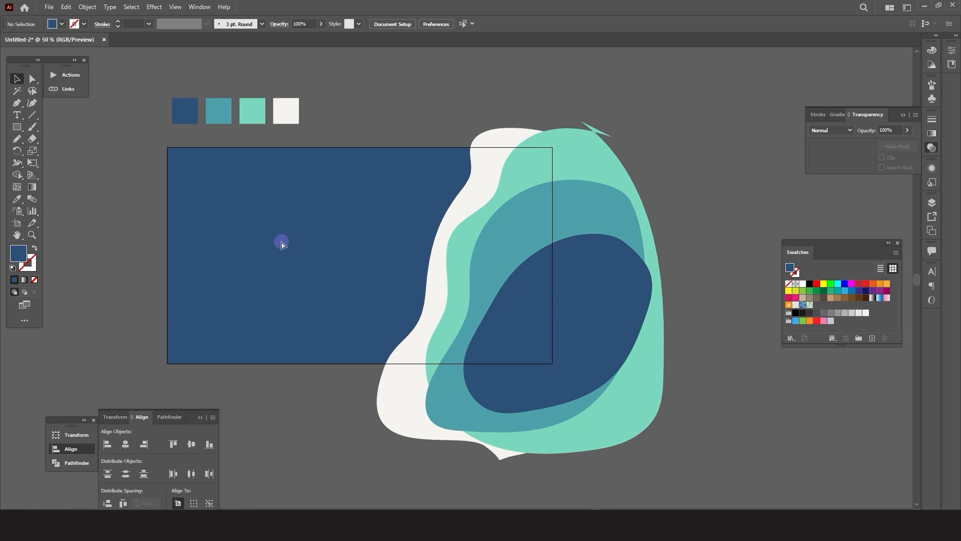
click(284, 242)
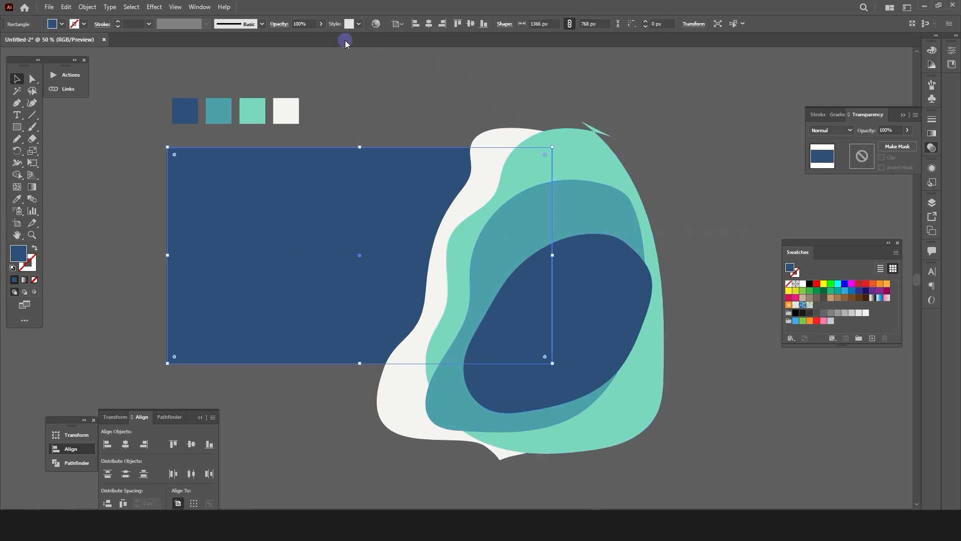
Step: Expand Layer 1 in the layer list, lock the bottommost rectangle and test that it cannot be moved
click(202, 9)
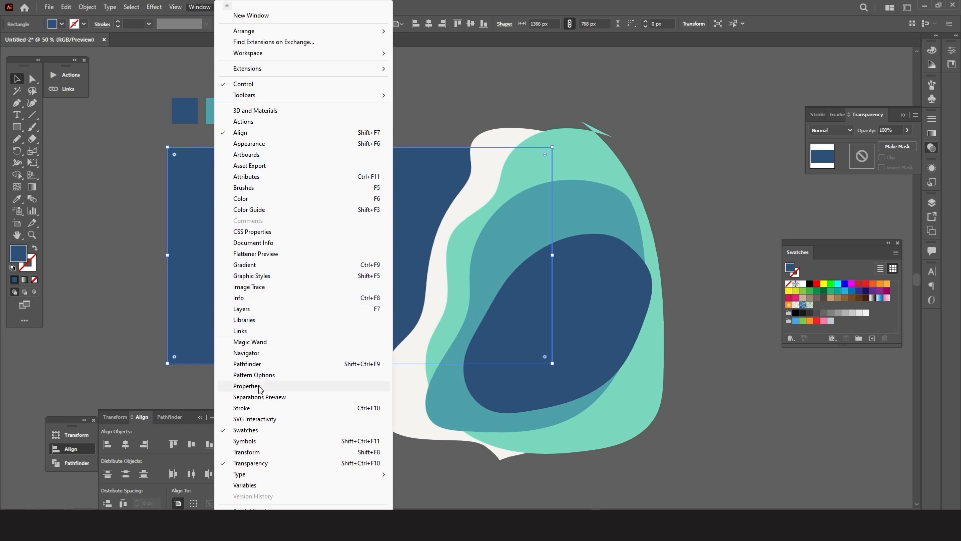
click(244, 309)
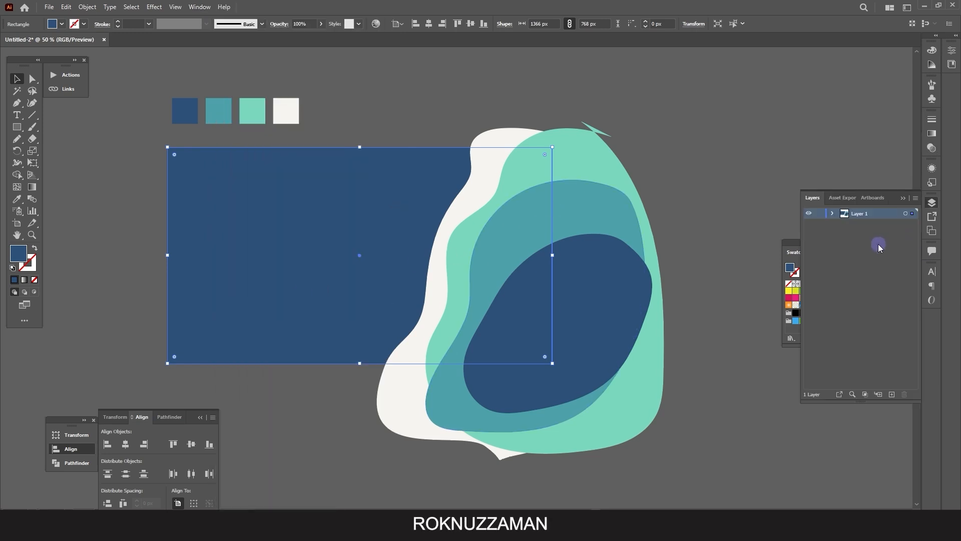
click(833, 215)
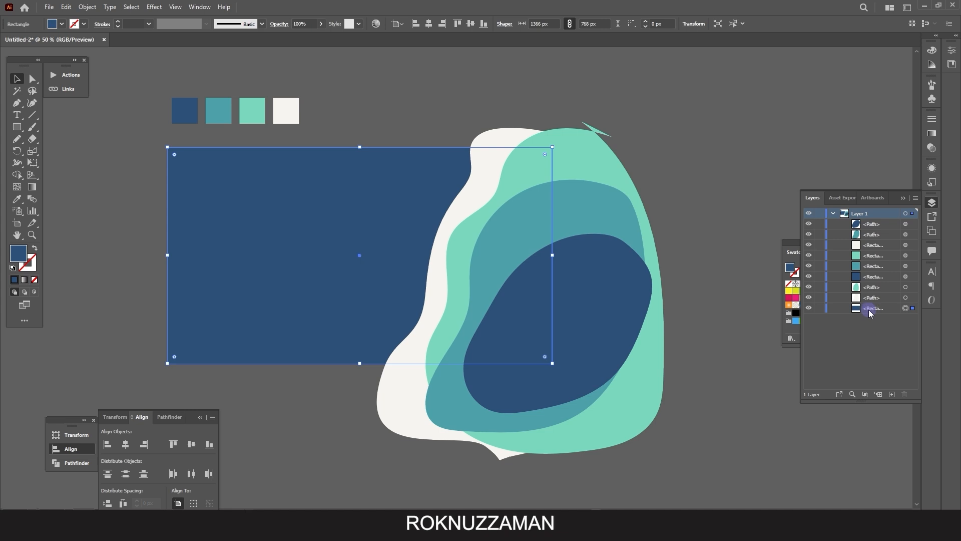
click(906, 308)
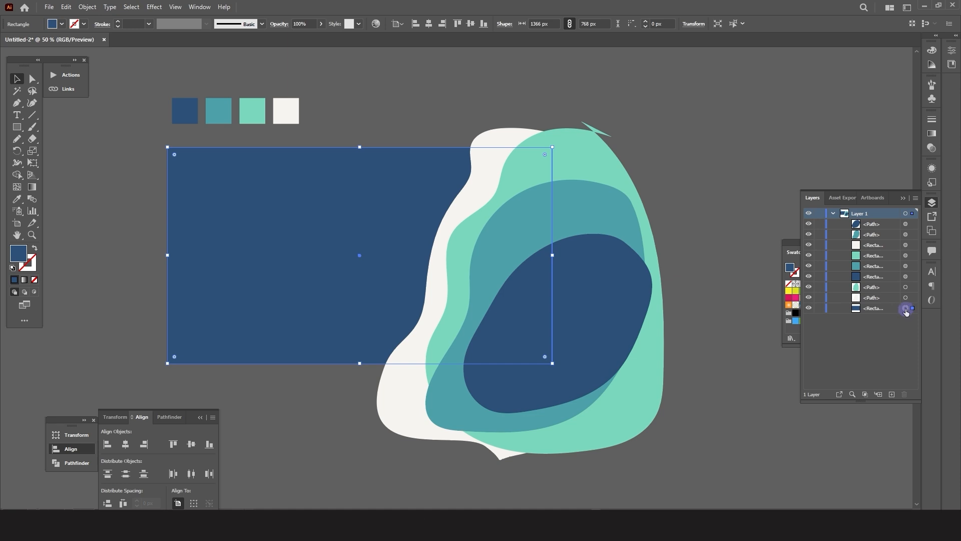
click(820, 309)
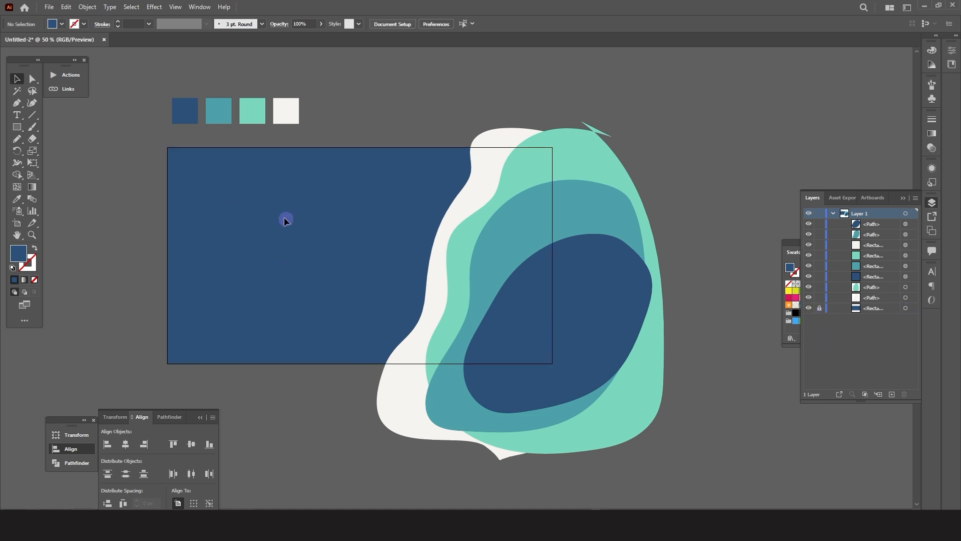
drag(284, 250, 271, 311)
Step: Select all four freehand shapes and start an Illustrator Stylize Drop Shadow effect on them
drag(419, 108, 665, 444)
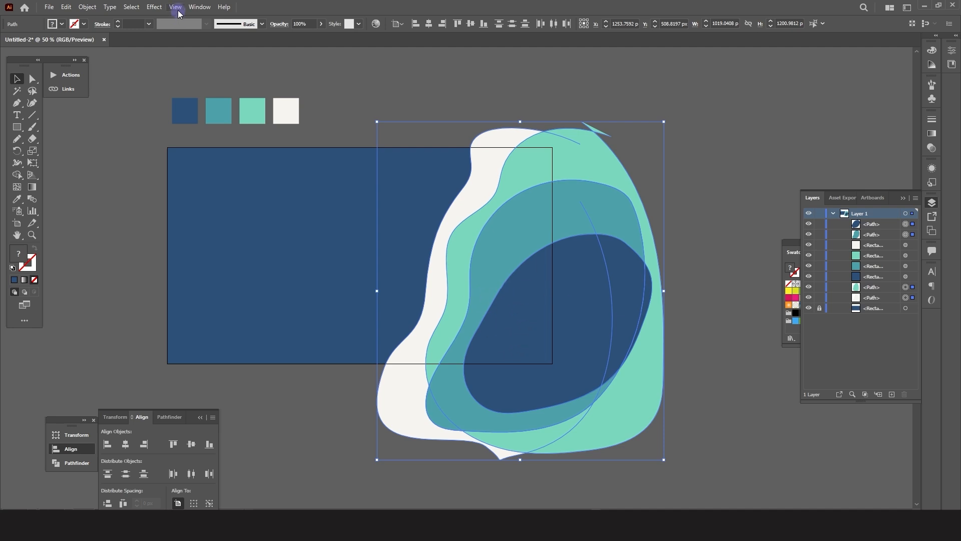
click(155, 7)
mouse_move(170, 121)
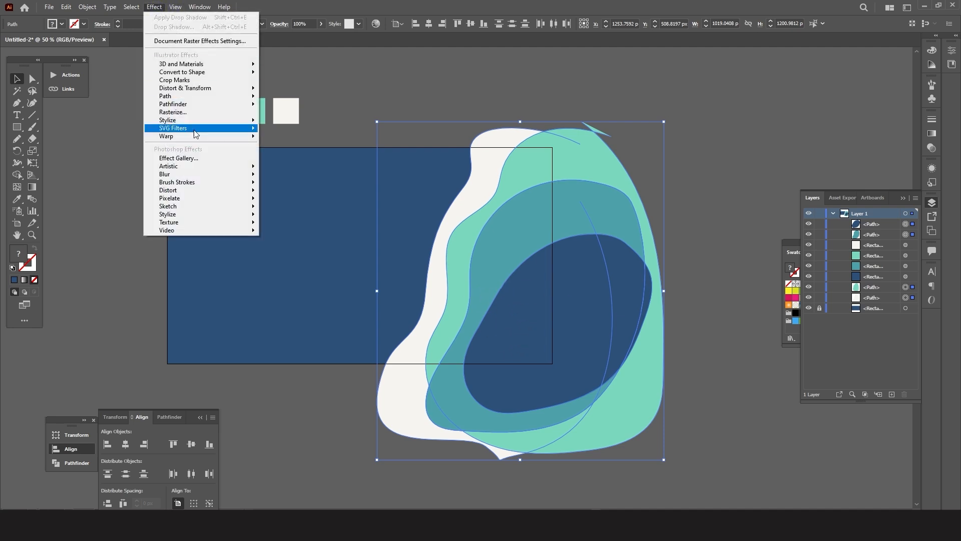
click(288, 121)
drag(116, 121, 270, 164)
Step: Set the drop shadow's X offset to -19 px and its Y offset to 10 px
scroll(258, 220, up, 19)
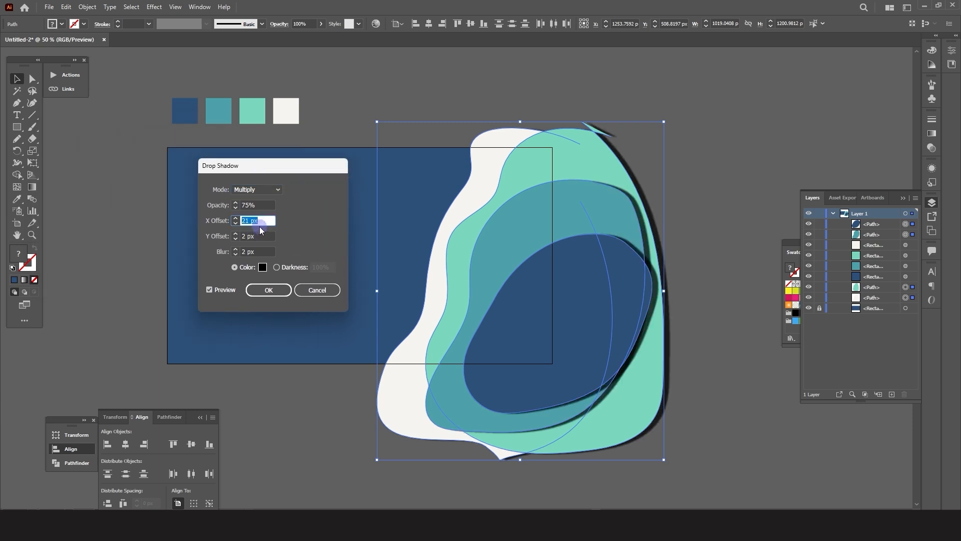
scroll(260, 226, down, 2)
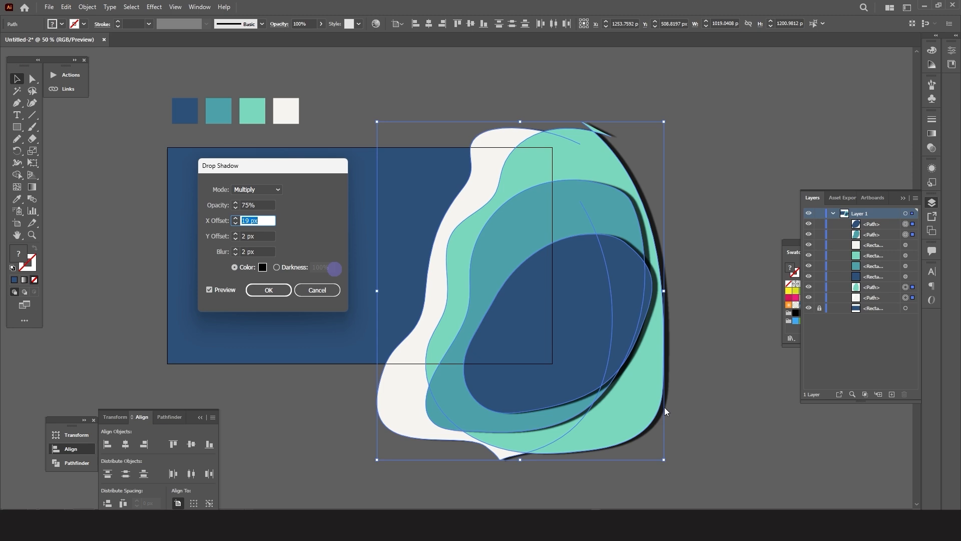
click(243, 220)
text(-)
key(Tab)
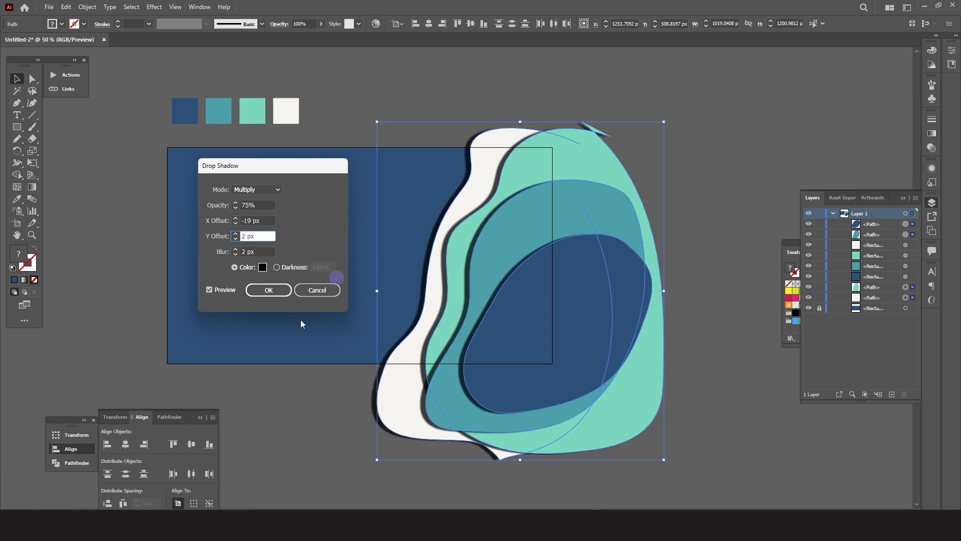
triple_click(259, 236)
text(10)
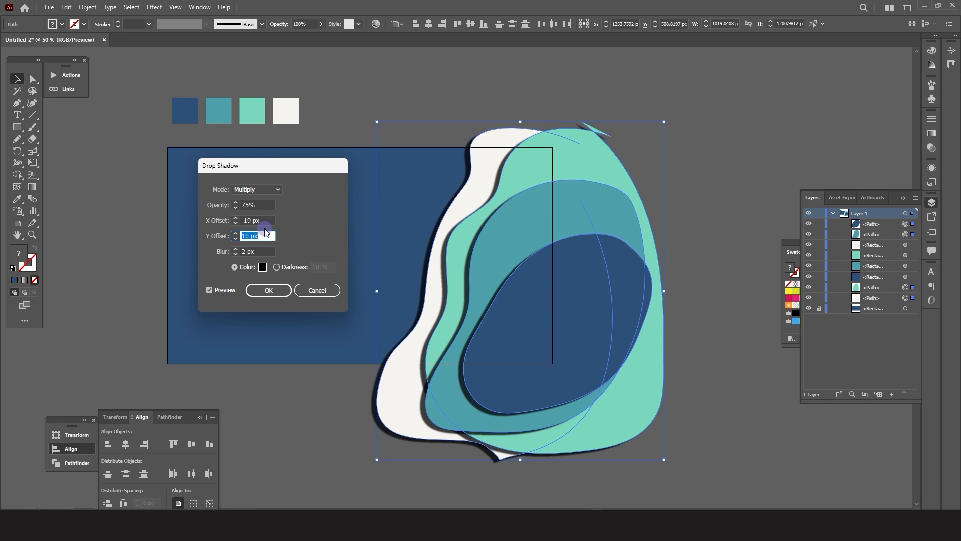
Step: Try X offsets between -10 px and -27 px for the drop shadow and return to -19 px
click(267, 220)
key(Down)
key(Down)
key(Down)
key(Down)
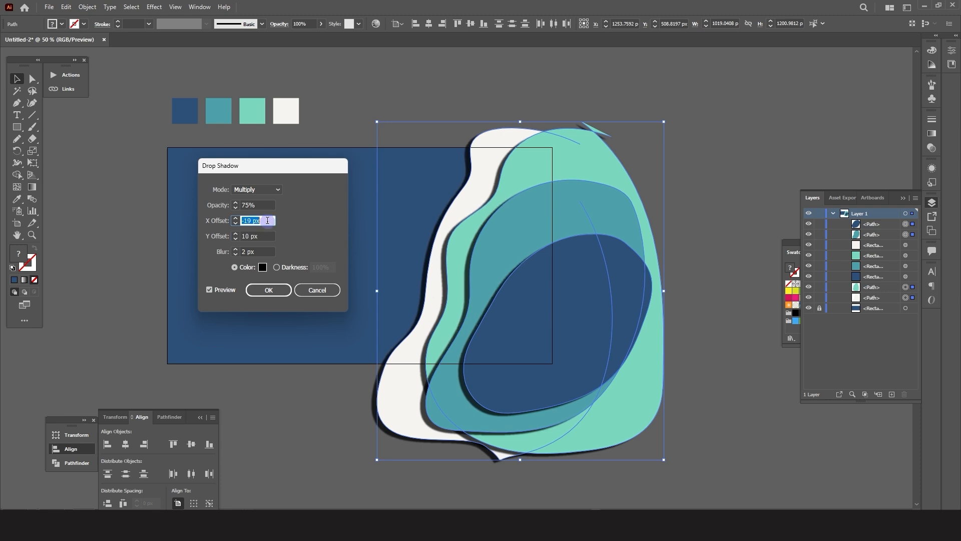
key(Up)
key(Up)
key(Up)
key(Up)
key(Up)
key(Up)
key(Up)
key(Up)
key(Up)
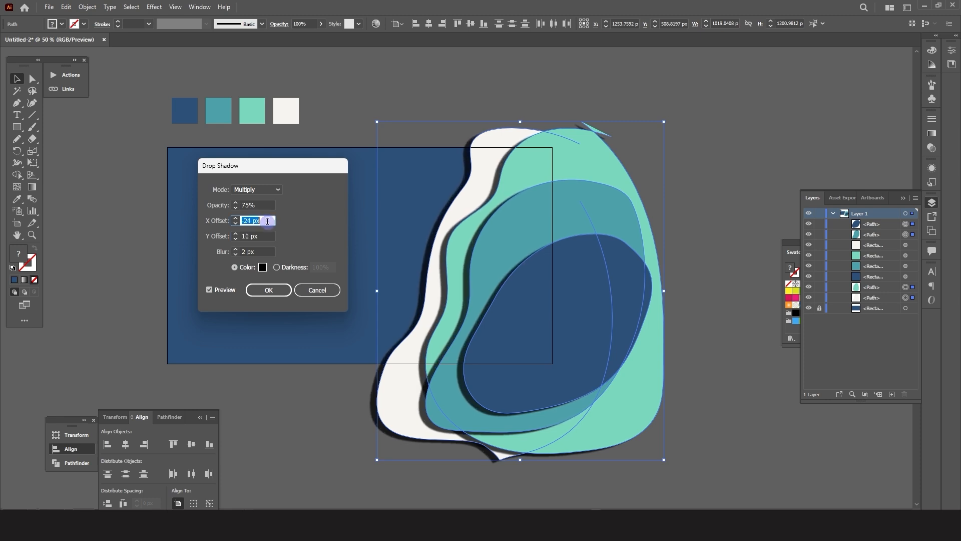
key(Up)
key(Up)
key(Up)
key(Up)
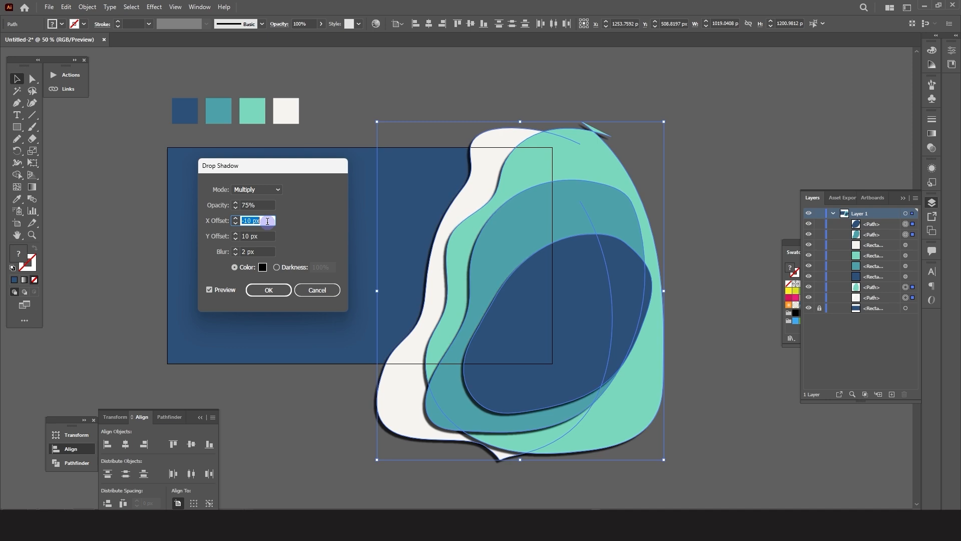
key(Down)
key(Down)
key(Down)
key(Down)
key(Down)
key(Down)
key(Down)
key(Down)
key(Down)
key(Down)
key(Down)
key(Down)
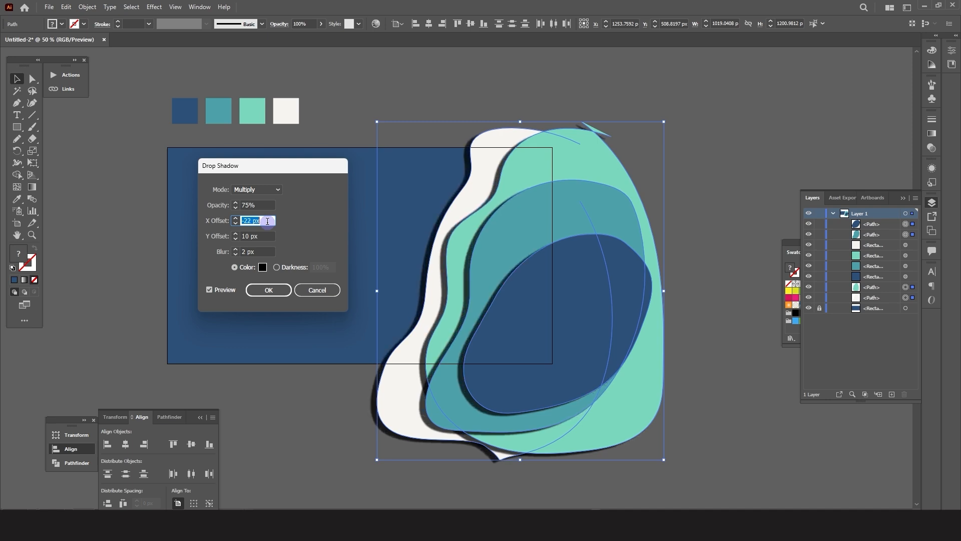
key(Up)
key(Up)
key(Up)
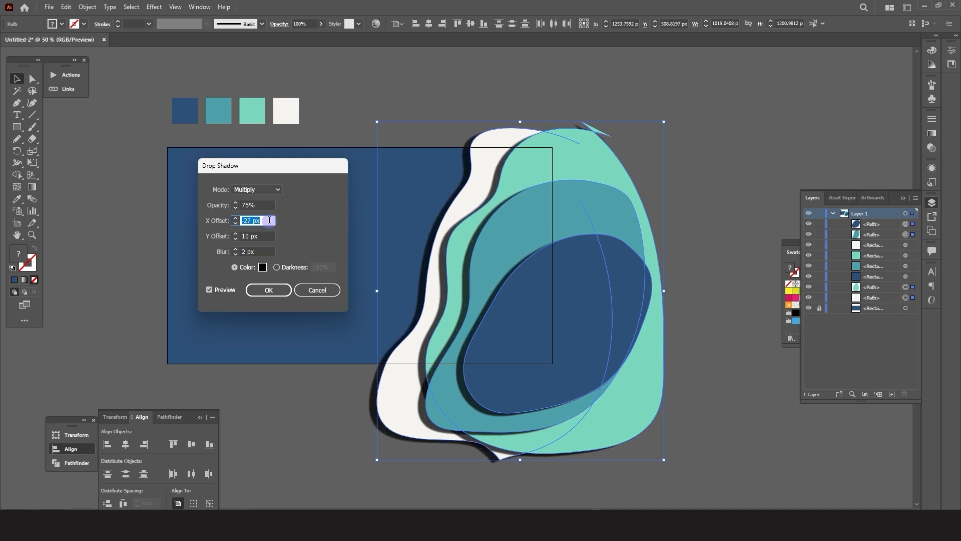
Step: Set the drop shadow's Y offset to 6 px
click(264, 236)
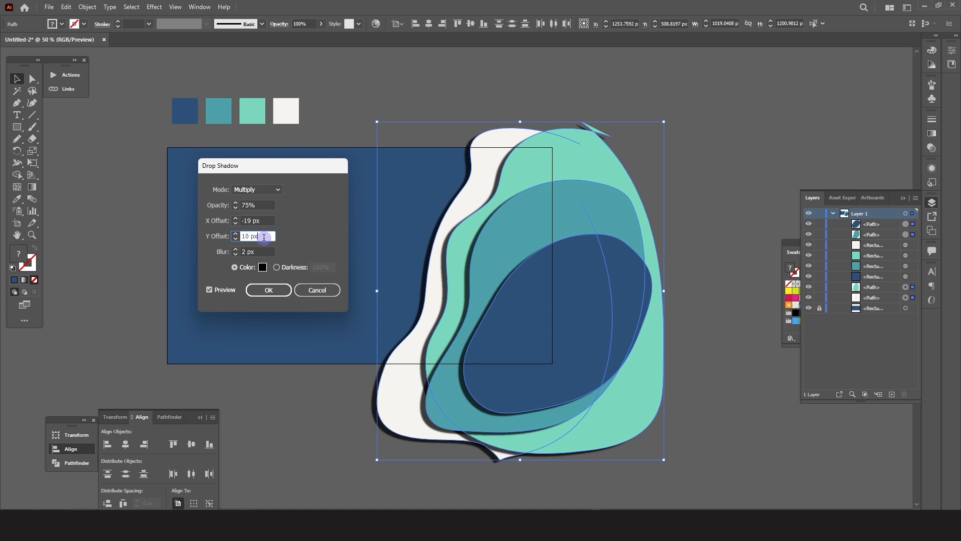
key(Down)
key(Down)
key(Down)
key(Down)
Step: Try several blur values for the drop shadow and settle on 23 px
click(263, 252)
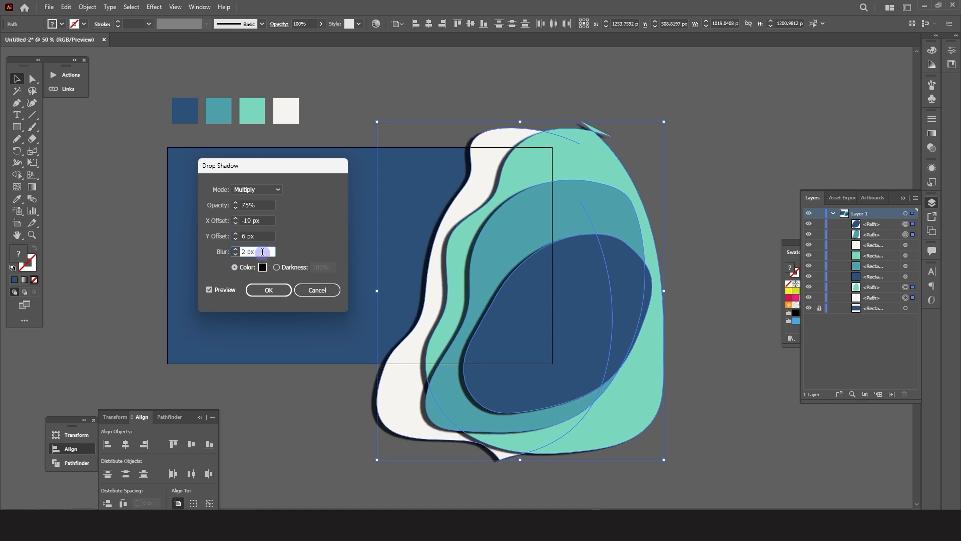
key(Up)
key(Up)
key(Up)
key(Up)
key(Up)
key(Up)
key(Up)
key(Up)
key(Up)
key(Up)
key(Up)
key(Up)
key(Up)
key(Up)
key(Up)
key(Up)
key(Up)
key(Up)
key(Up)
key(Up)
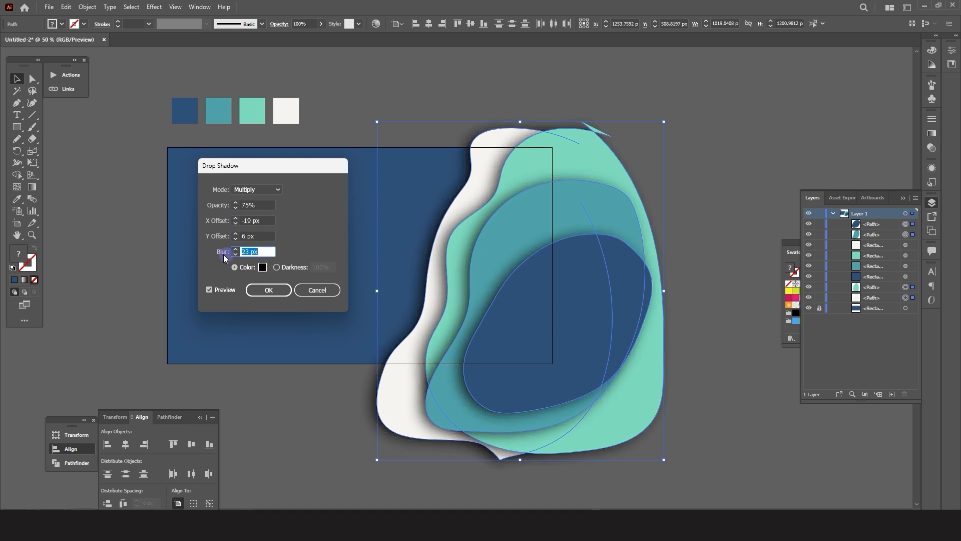
click(263, 252)
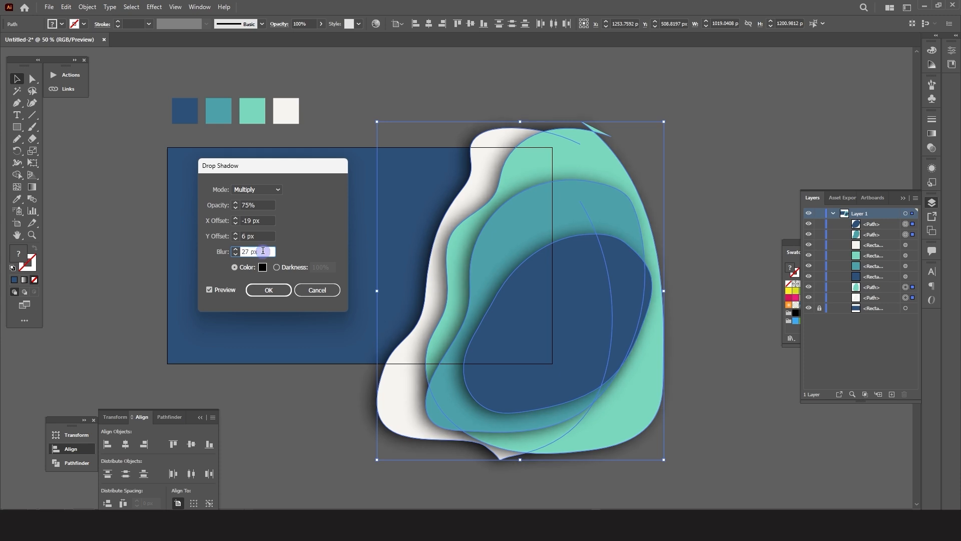
scroll(263, 251, down, 4)
Step: Set the drop shadow's opacity to 60% and apply the effect to the four shapes
click(264, 205)
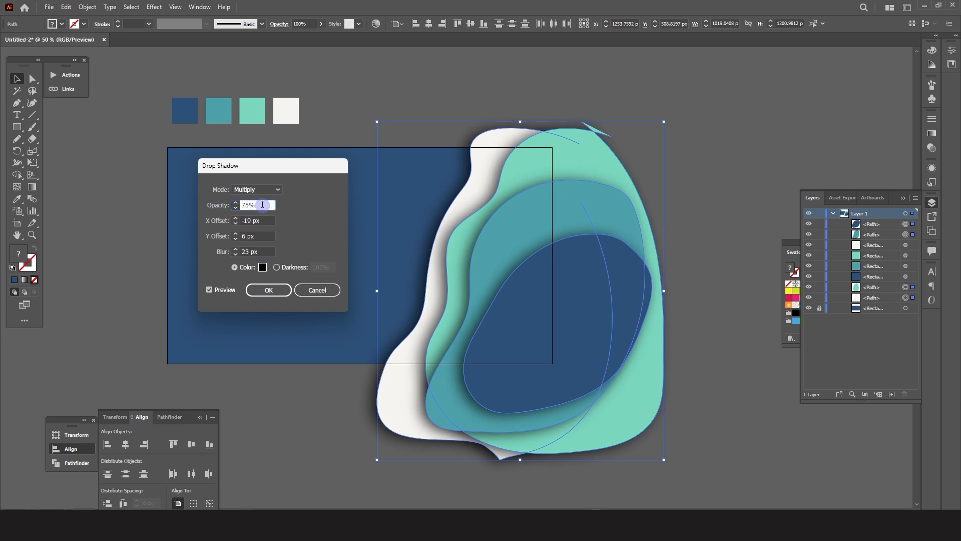
scroll(263, 205, down, 9)
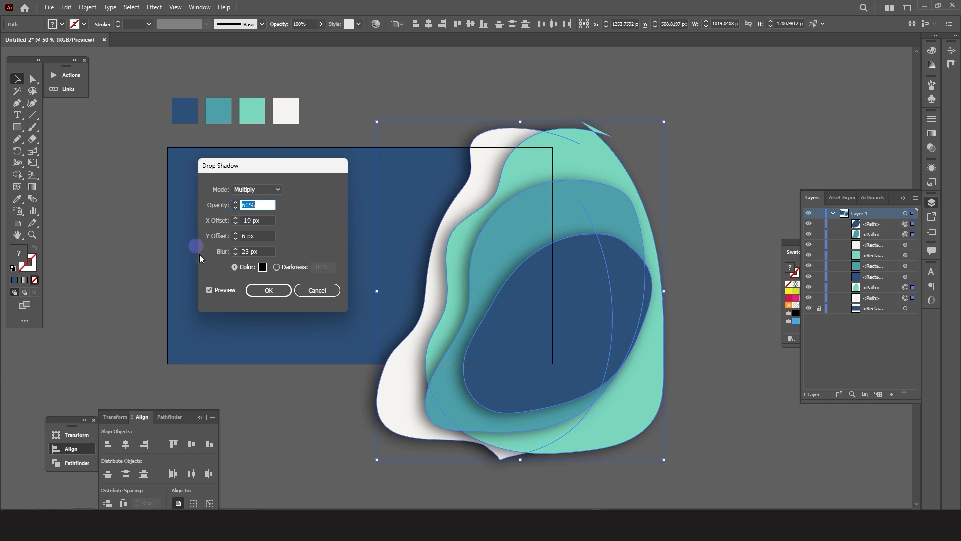
click(279, 289)
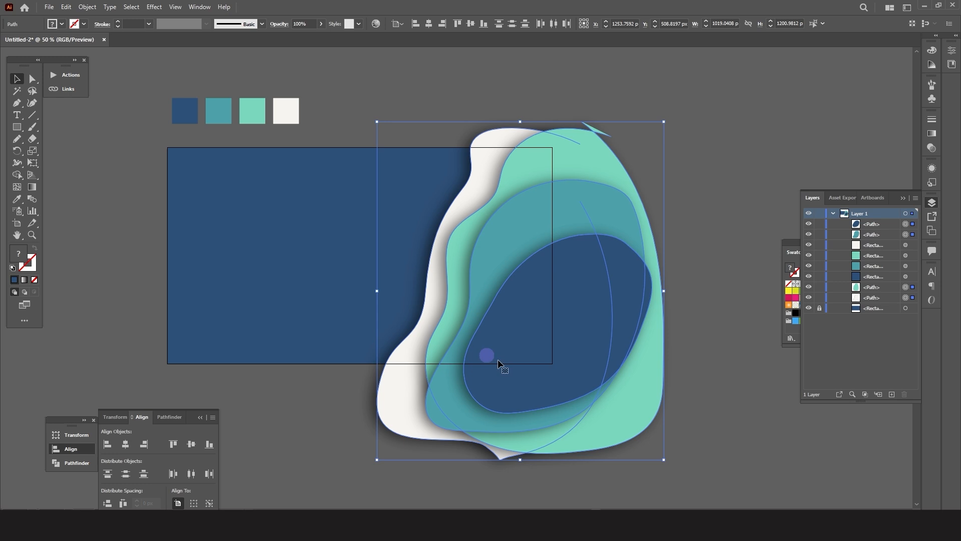
Step: Reselect the four freehand shapes and set their blending mode to Soft Light
click(676, 375)
drag(605, 380, 482, 274)
click(931, 148)
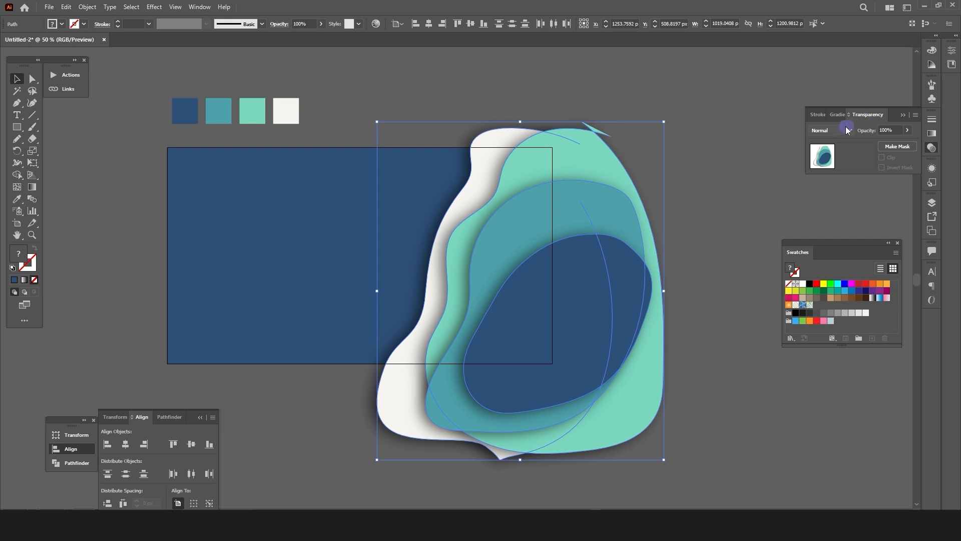
click(829, 130)
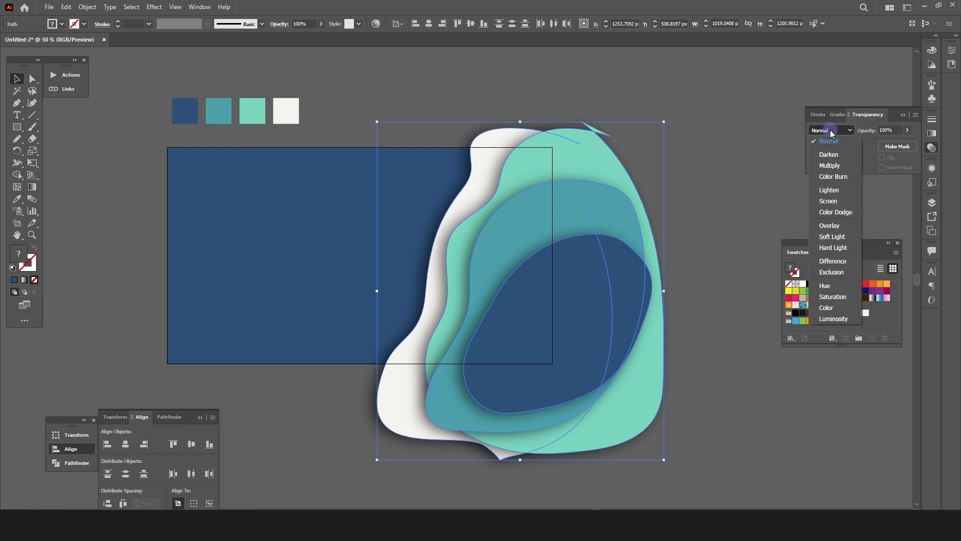
click(832, 236)
click(671, 321)
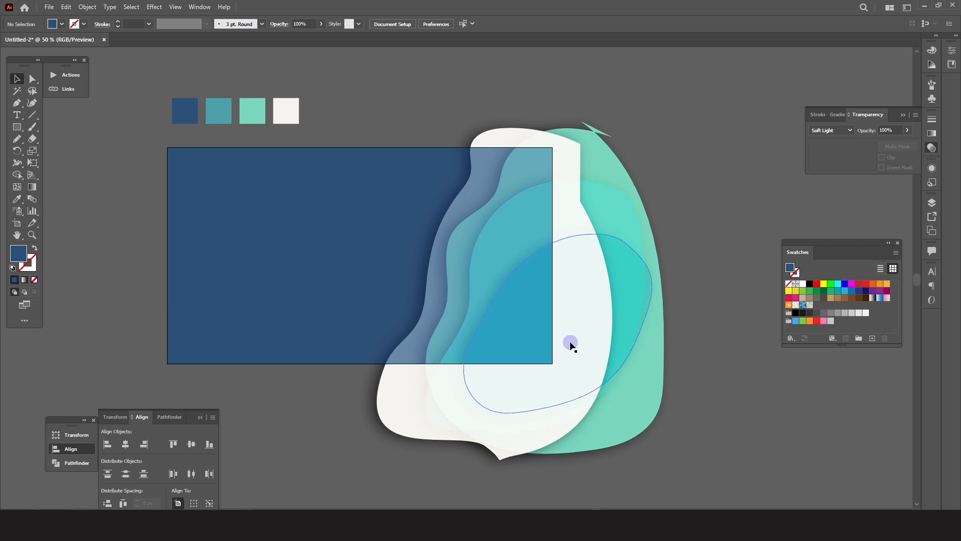
Step: Try the Multiply blending mode on the four freehand shapes and undo it
click(650, 261)
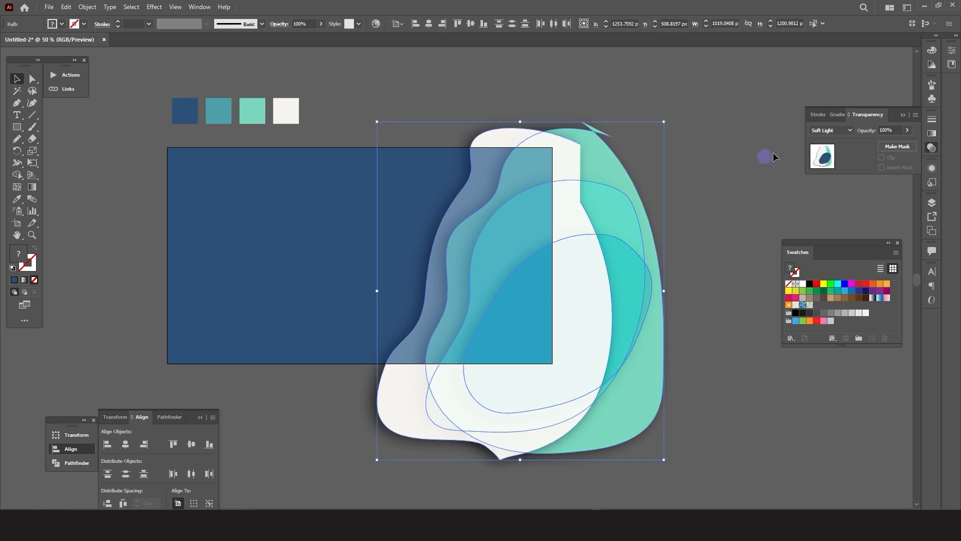
click(832, 136)
click(828, 160)
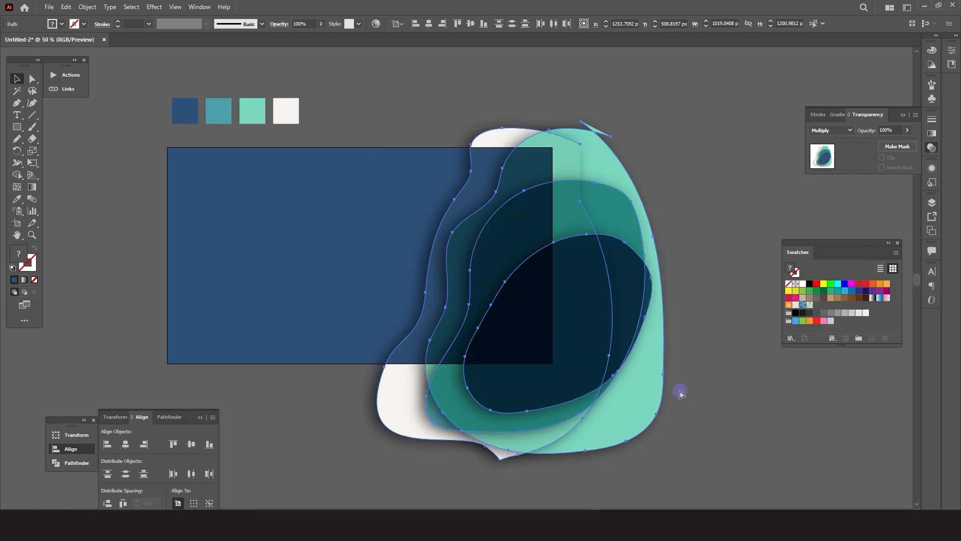
key(ctrl+z)
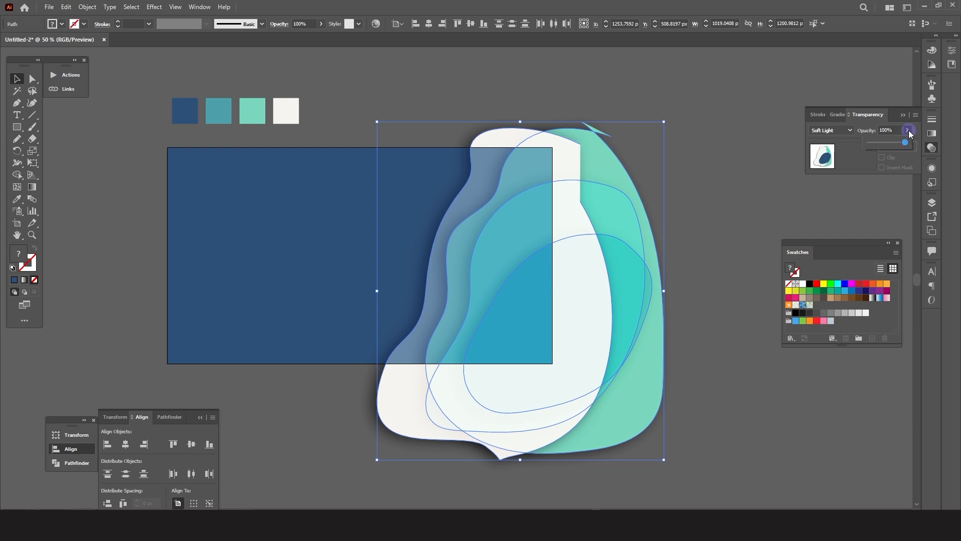
Step: Set the opacity of the four freehand shapes to 81% and deselect them
drag(905, 143, 898, 142)
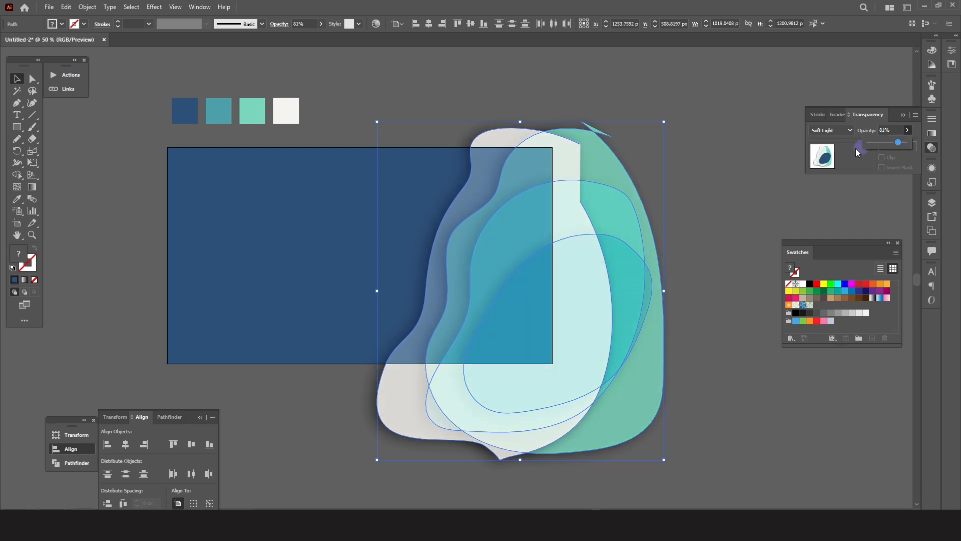
click(726, 197)
click(692, 242)
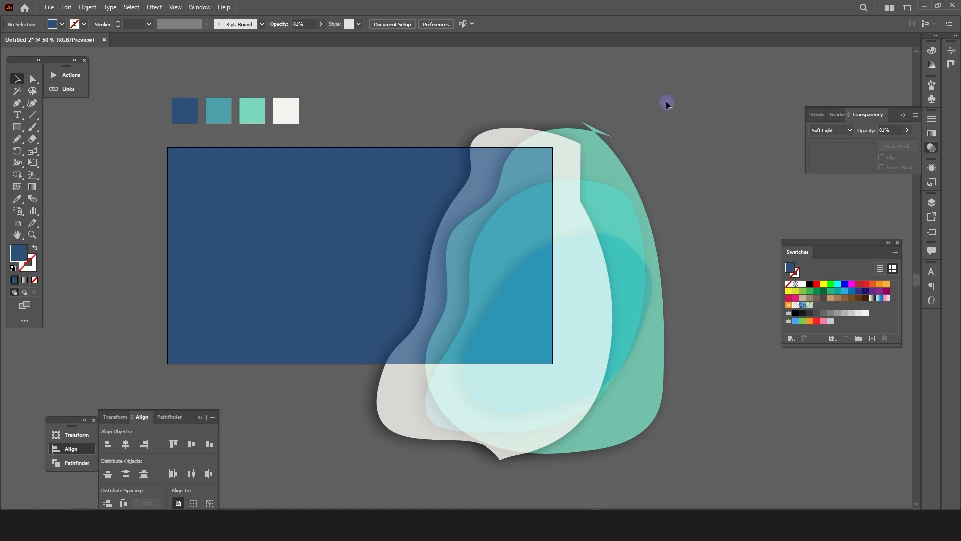
drag(342, 444, 342, 443)
click(338, 416)
Step: Draw a rectangle about 745 x 768 px over the artboard's right part and align it to the artboard's right edge
drag(375, 147, 553, 364)
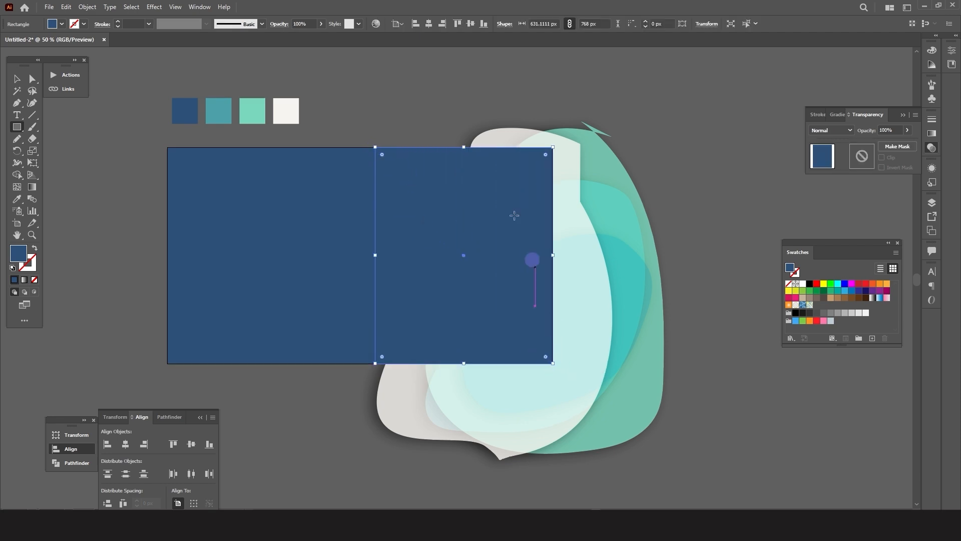
key(v)
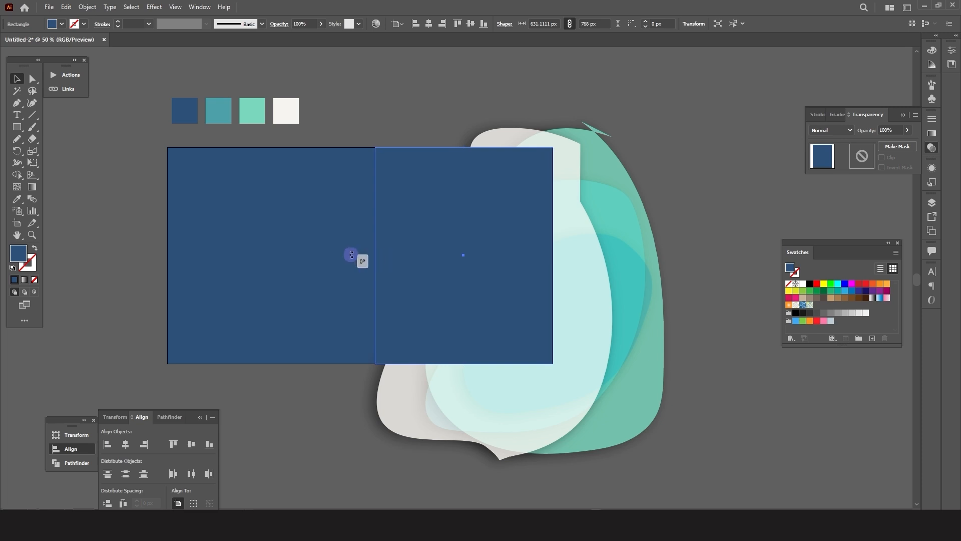
drag(375, 256, 343, 257)
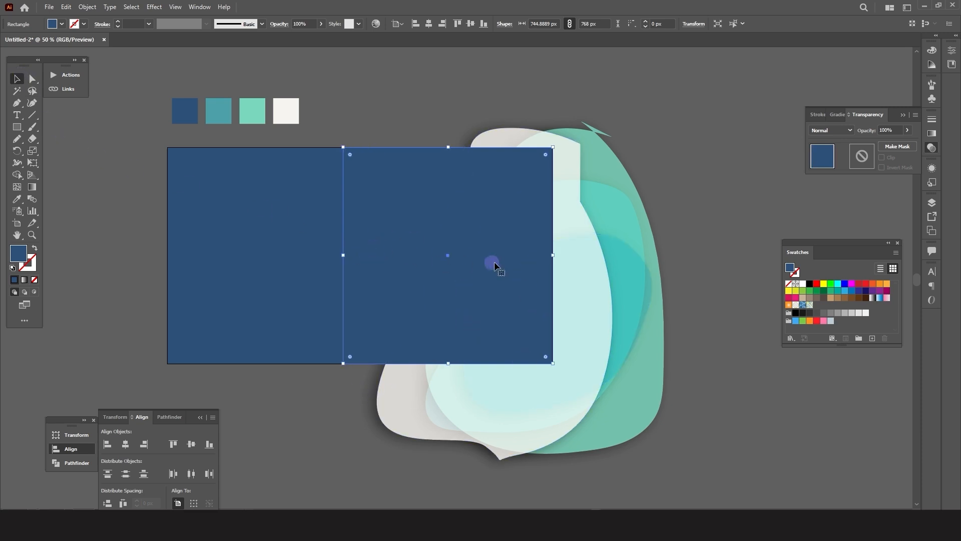
click(145, 444)
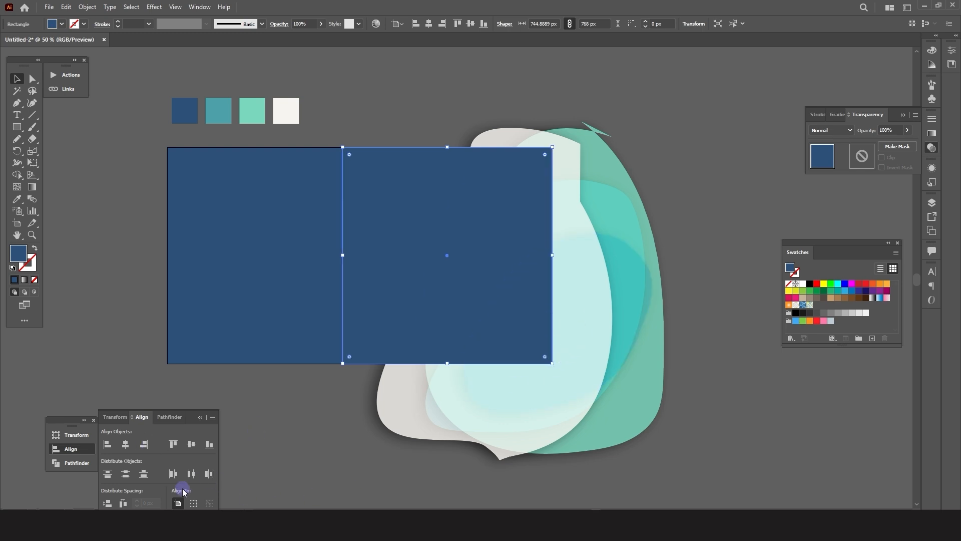
click(563, 105)
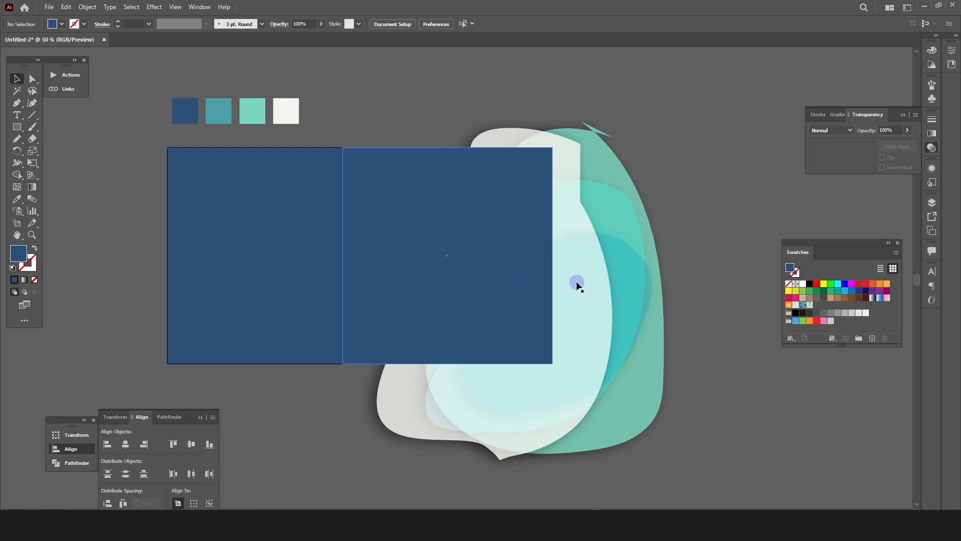
Step: Fill the new rectangle over the artboard's right part with white
click(467, 303)
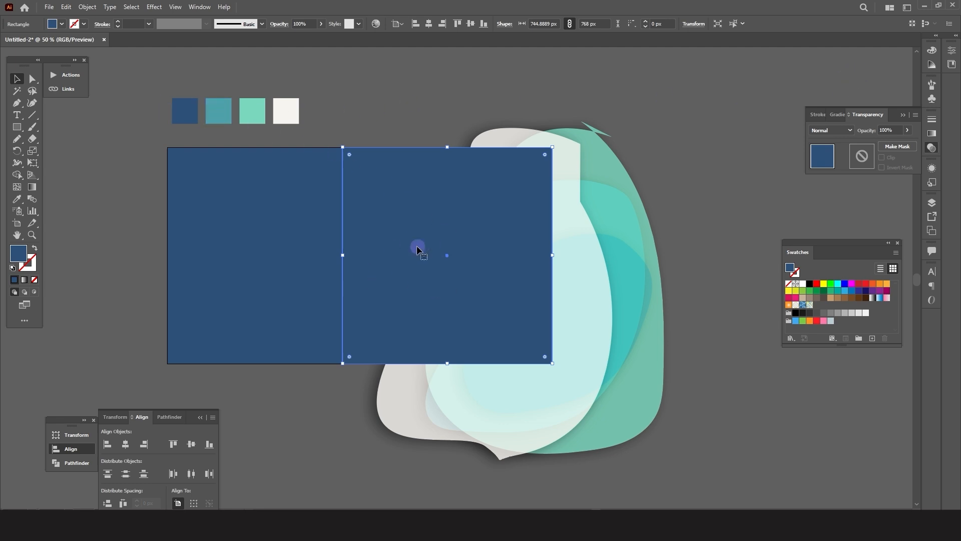
click(63, 25)
click(21, 41)
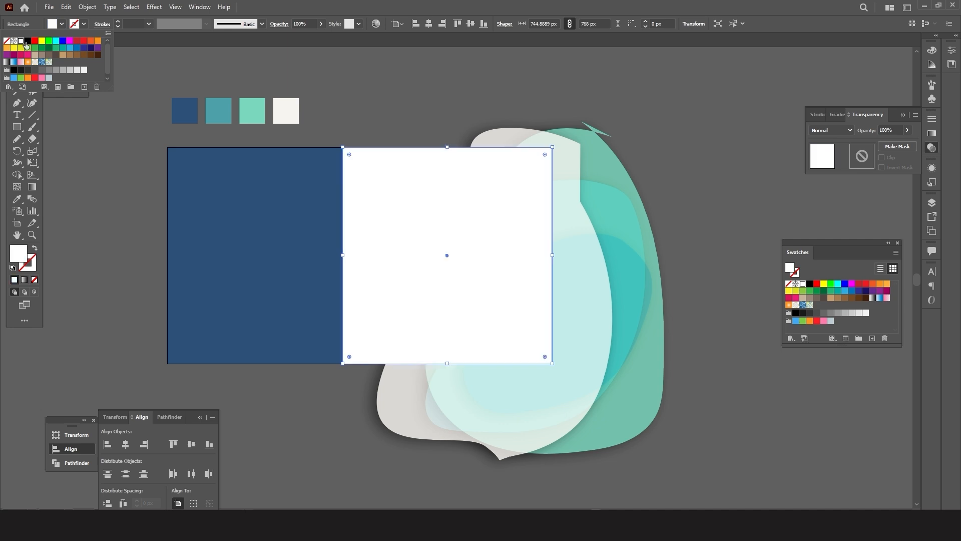
click(450, 124)
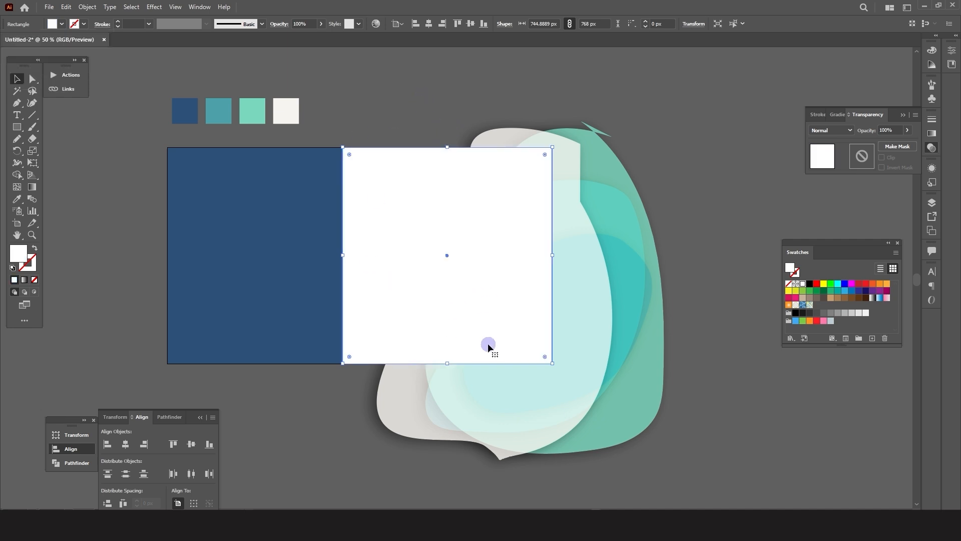
click(375, 431)
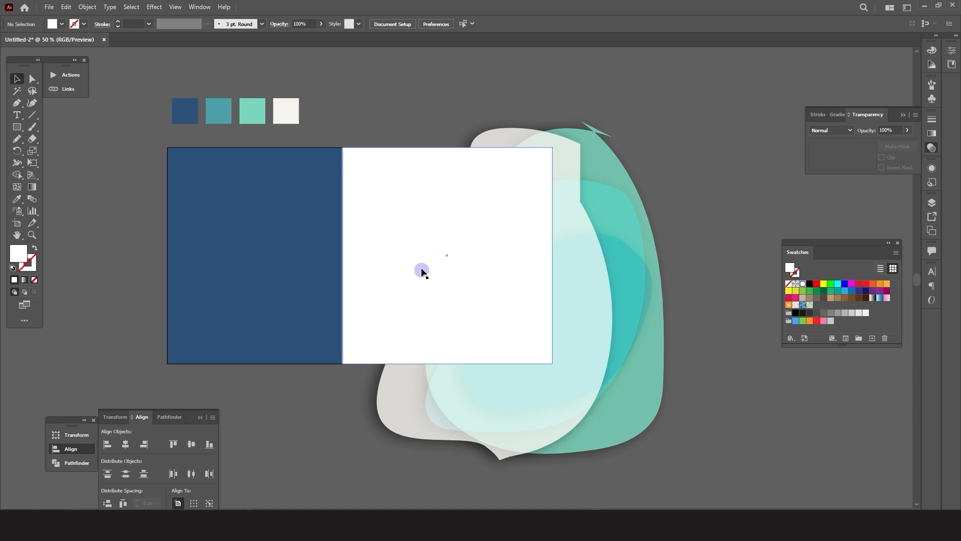
Step: Select the white rectangle with the four freehand shapes and make a clipping mask from them
drag(363, 95, 688, 469)
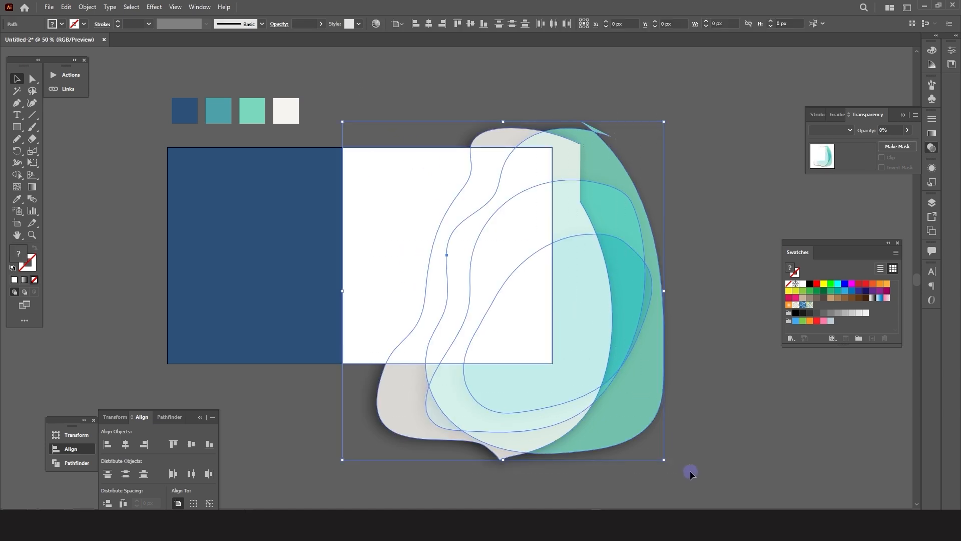
right_click(509, 229)
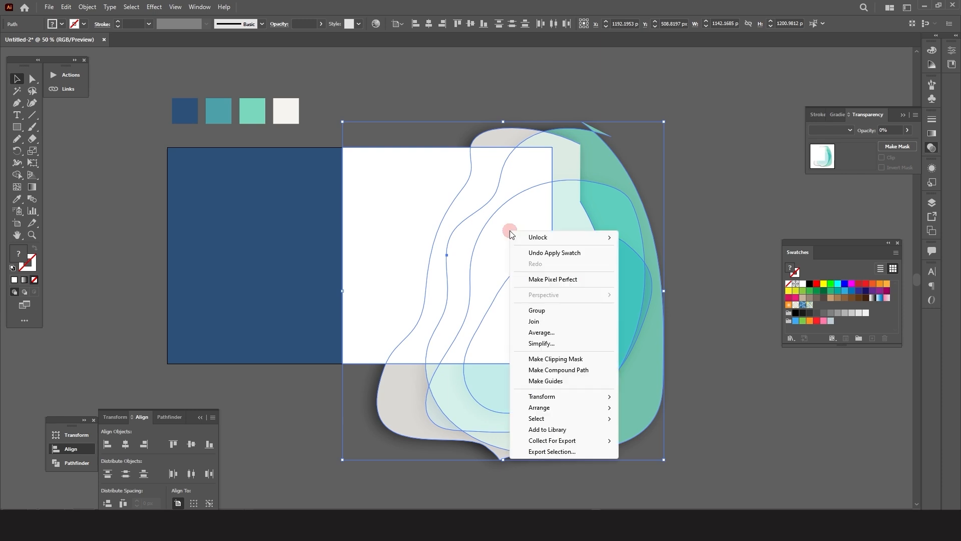
click(559, 359)
click(616, 389)
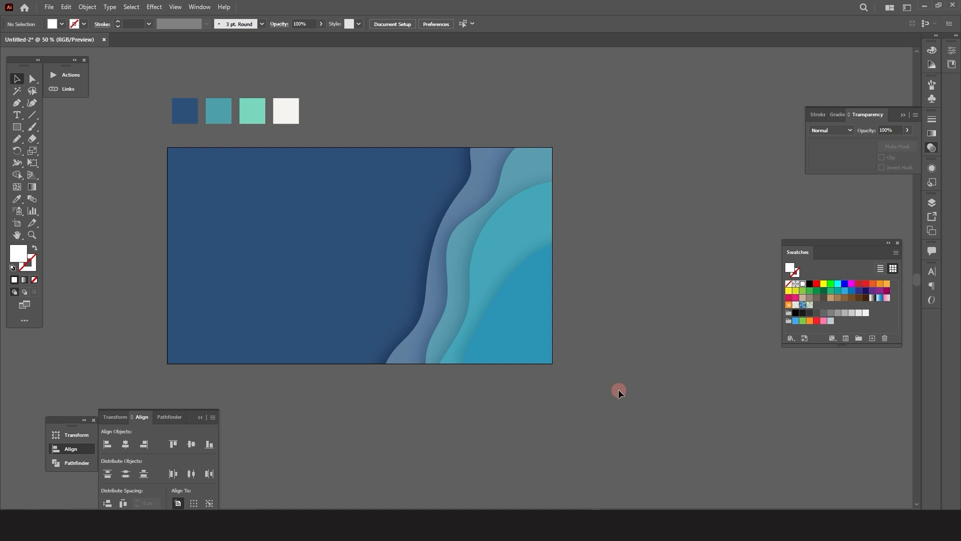
Step: Duplicate the clipped wave group, rotate the copy 180° and align it to the artboard's left edge
drag(530, 302, 354, 300)
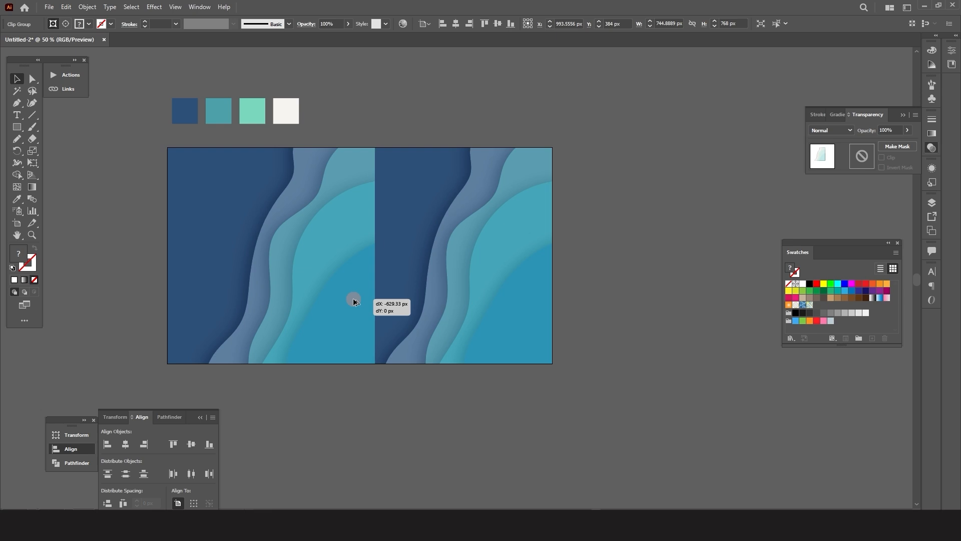
drag(353, 301, 330, 260)
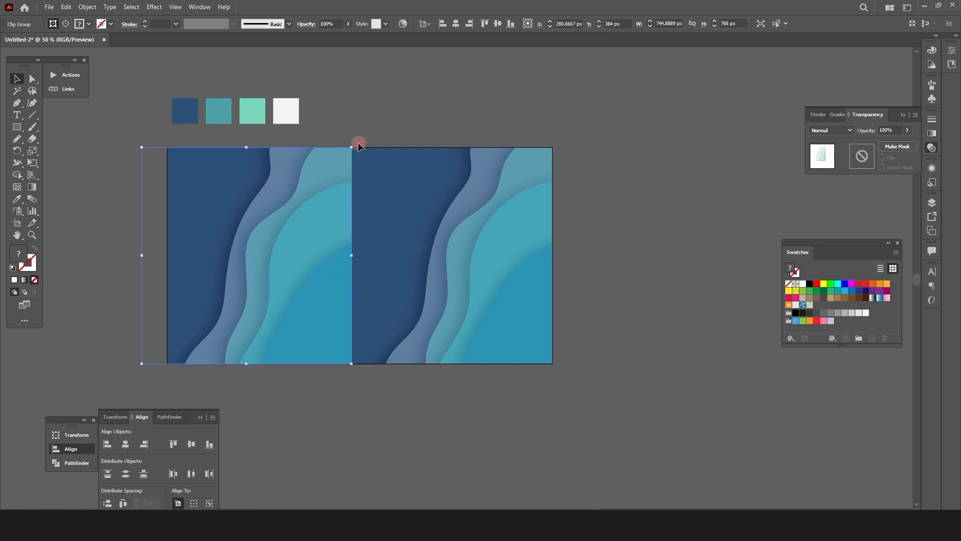
drag(357, 144, 152, 378)
click(109, 444)
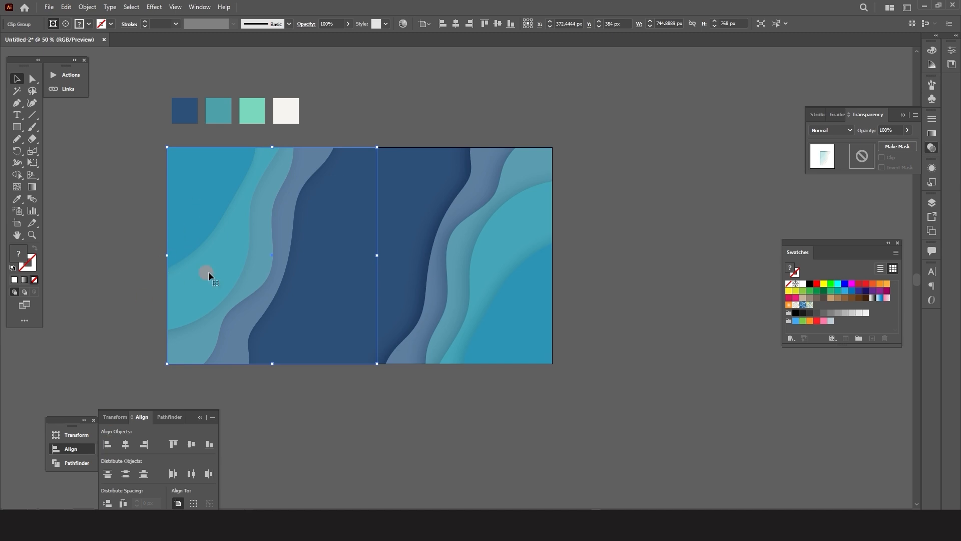
Step: Reshape the innermost wave edges on both sides of the artboard by moving anchor points with the Direct Selection tool
click(377, 439)
key(ctrl+minus)
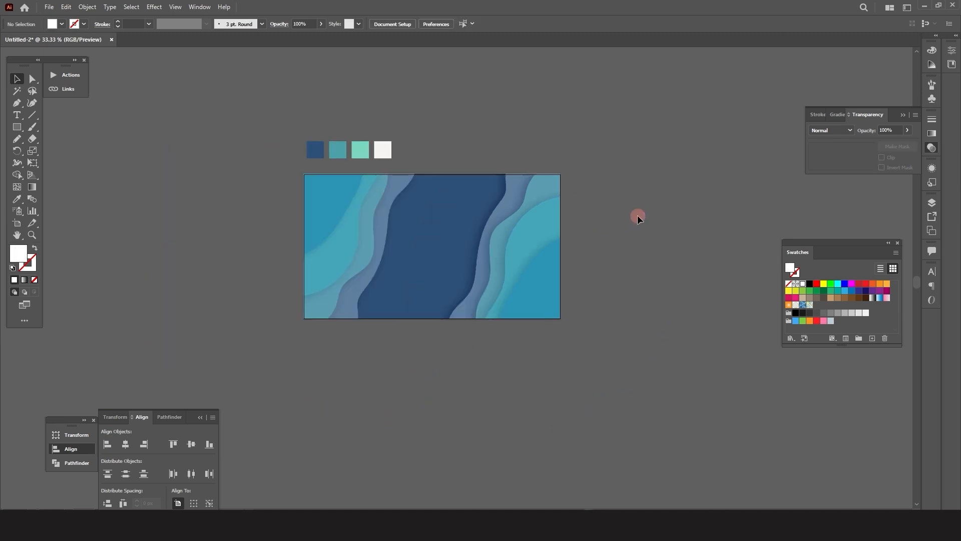
key(ctrl+plus)
key(a)
click(404, 181)
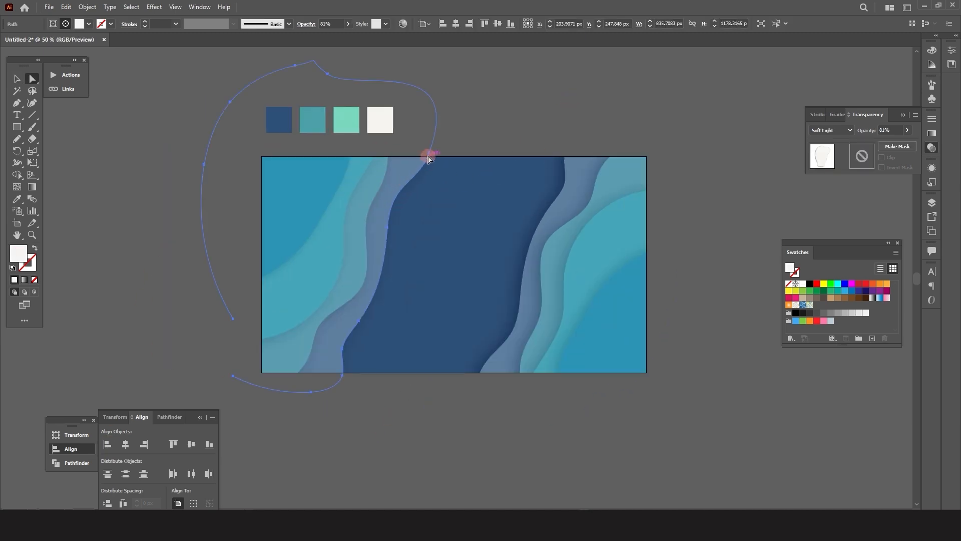
drag(429, 155, 344, 380)
key(ctrl+z)
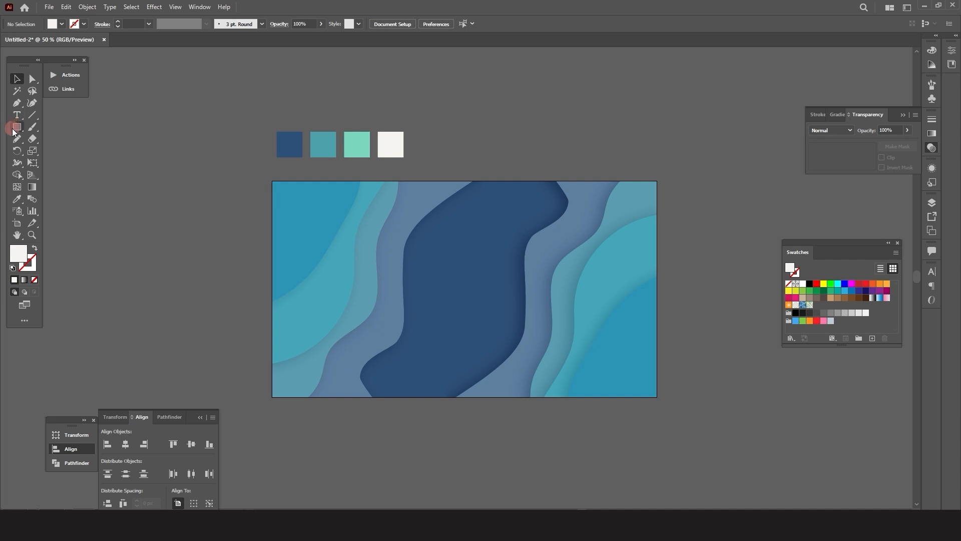
Step: Draw an off-white circle about 622 px across over the middle of the artboard with the Ellipse tool
drag(11, 125, 47, 150)
mouse_move(378, 216)
mouse_down()
mouse_move(495, 322)
mouse_move(579, 369)
mouse_move(575, 350)
mouse_move(552, 342)
mouse_up()
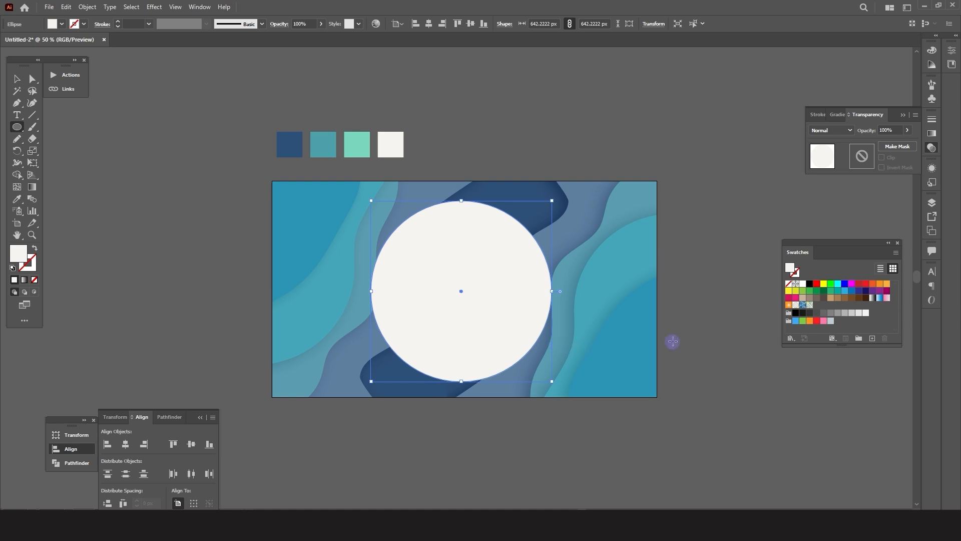
click(17, 79)
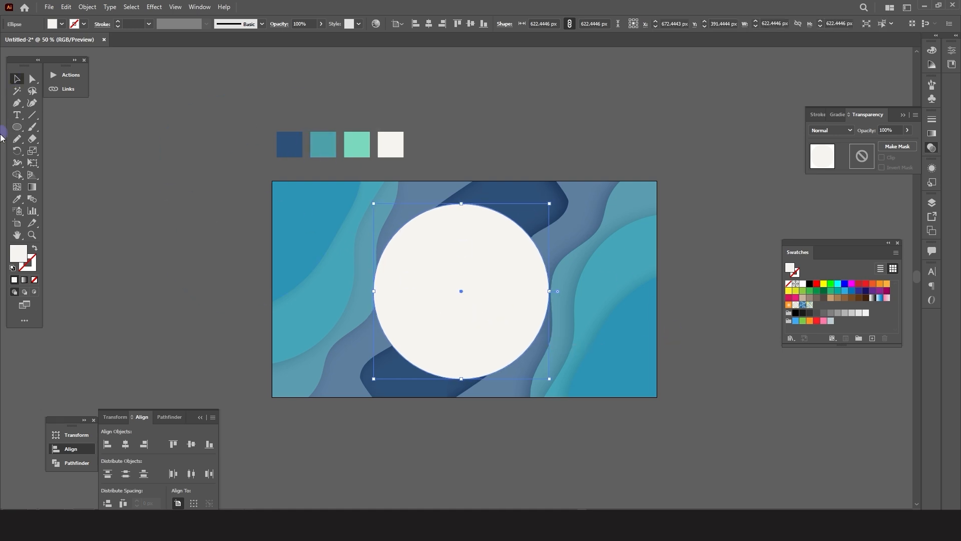
Step: Recolour the central circle pale cyan with RGB values 225, 255, 255
key(i)
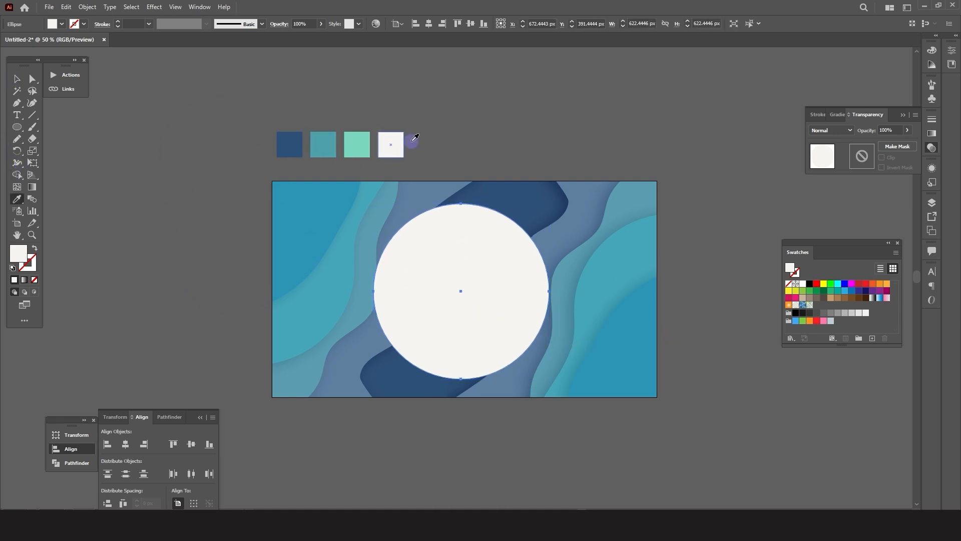
click(932, 50)
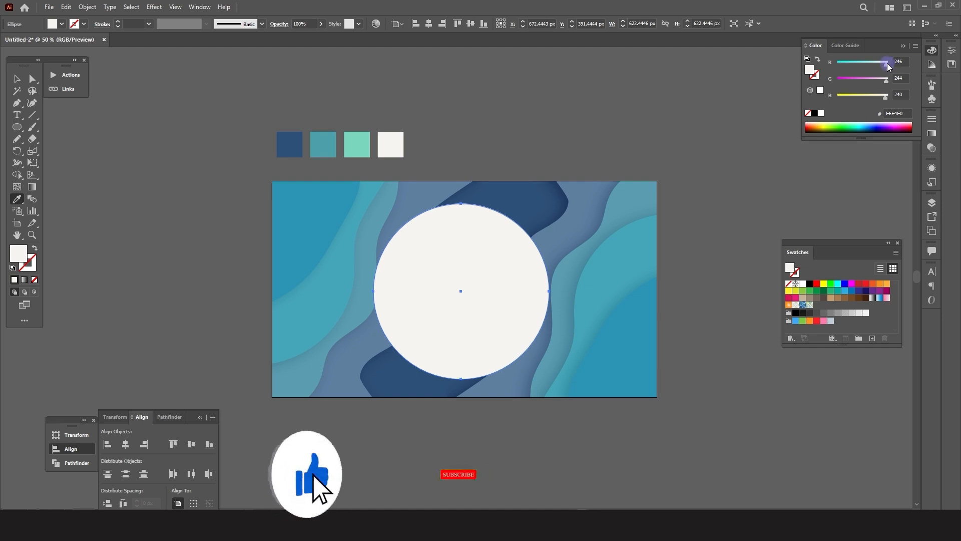
drag(886, 65, 890, 98)
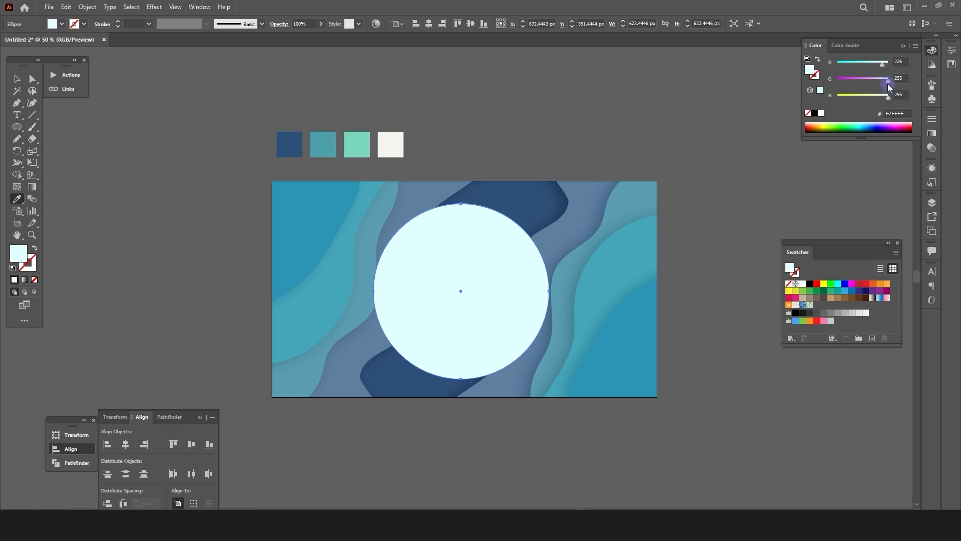
click(905, 61)
click(16, 79)
click(226, 130)
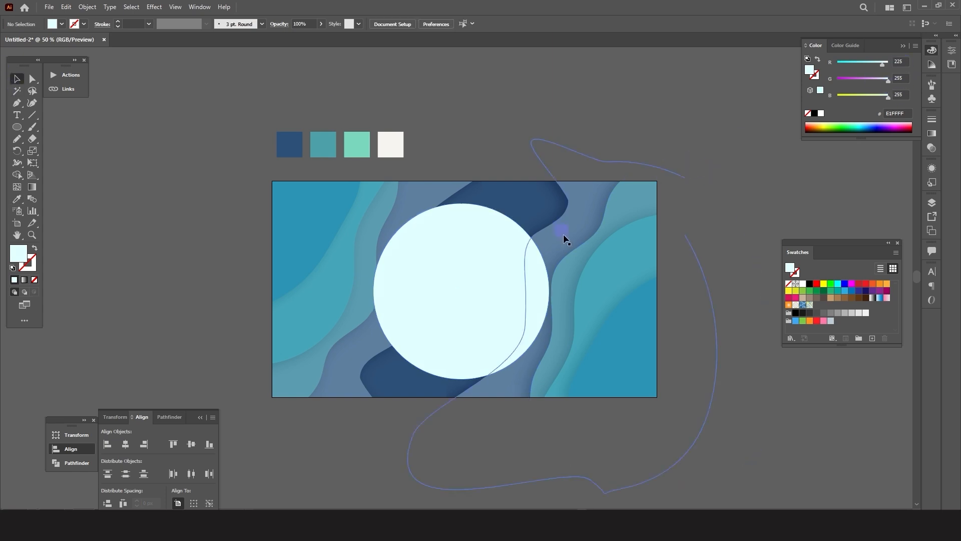
Step: Apply a Drop Shadow to the circle in Multiply mode with 60% opacity, X offset -19 px, Y offset 6 px and 23 px blur
click(488, 305)
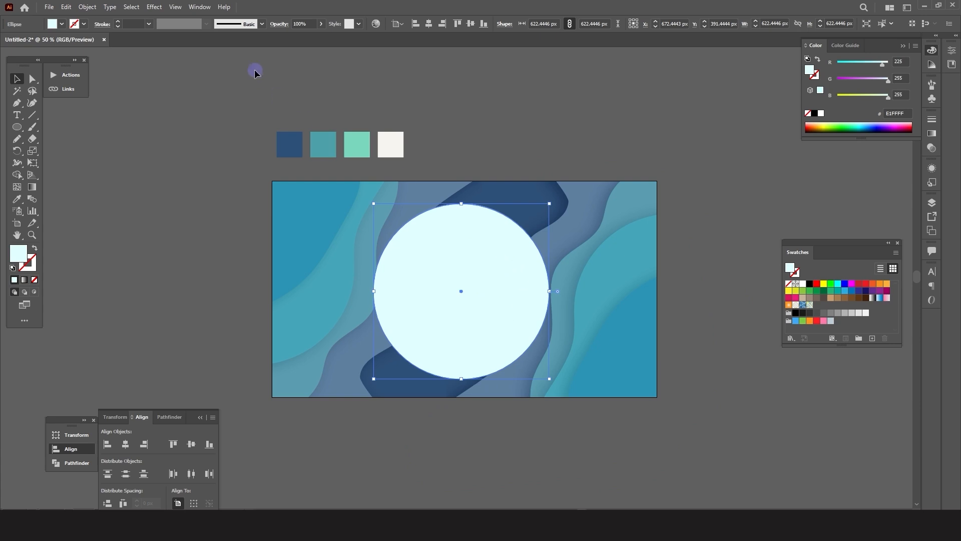
click(158, 8)
mouse_move(175, 121)
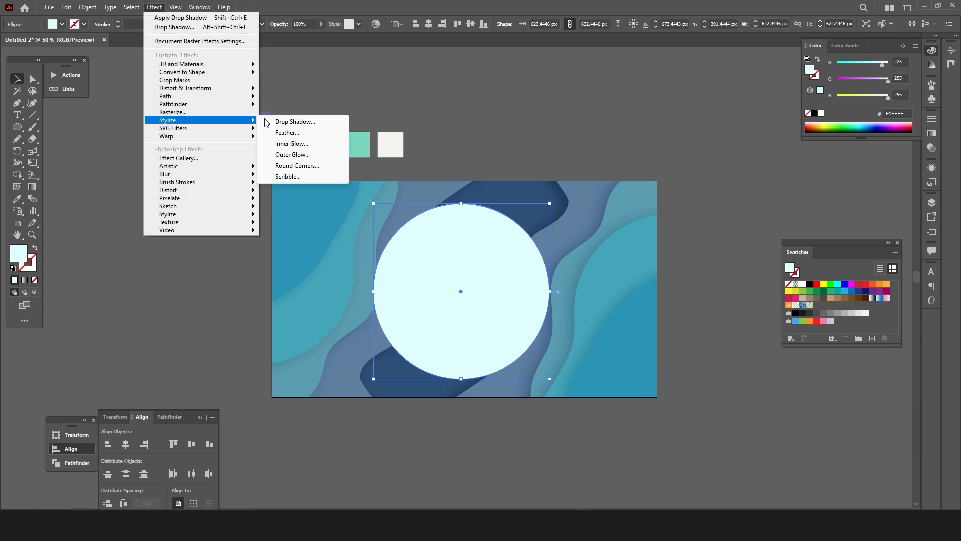
click(298, 119)
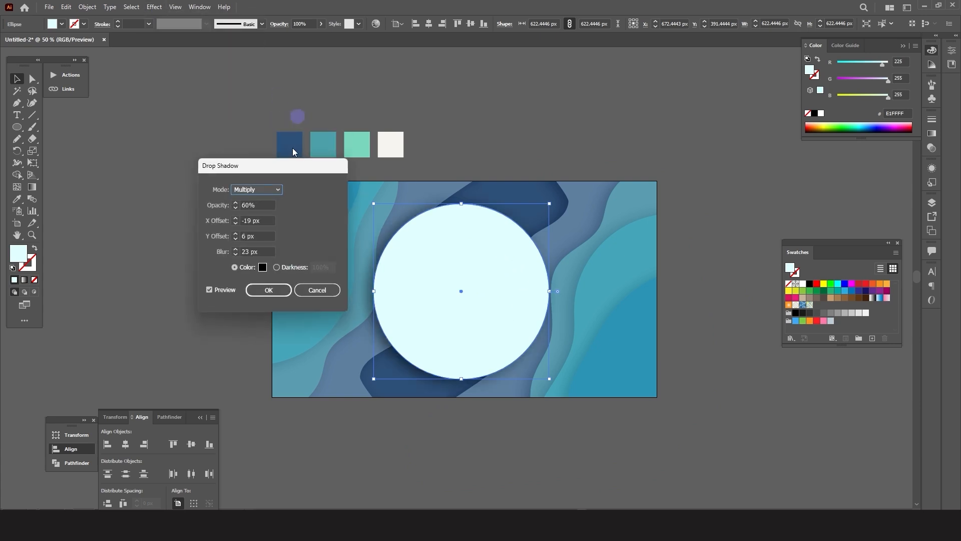
click(269, 290)
Step: Lower the central circle's opacity to 54%
click(939, 179)
click(932, 148)
click(907, 130)
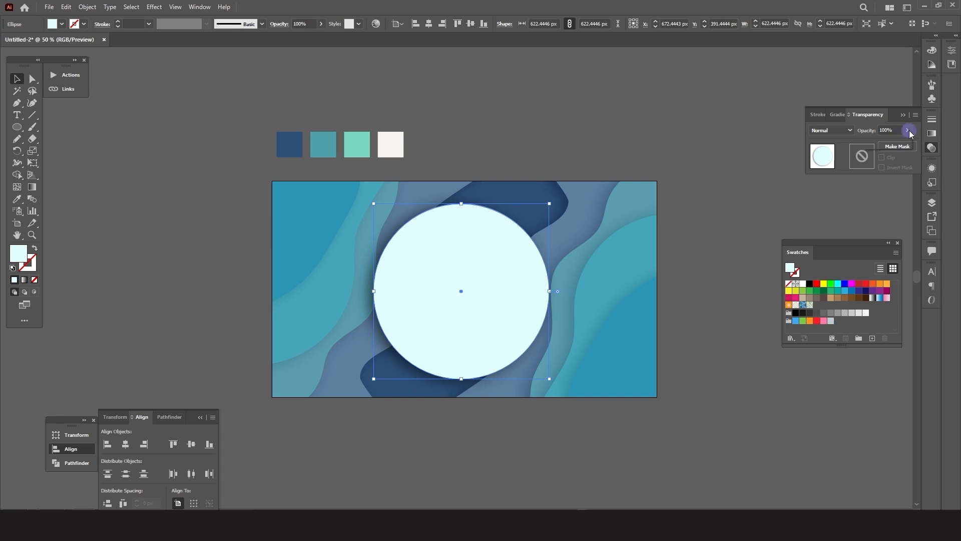
drag(907, 143, 891, 145)
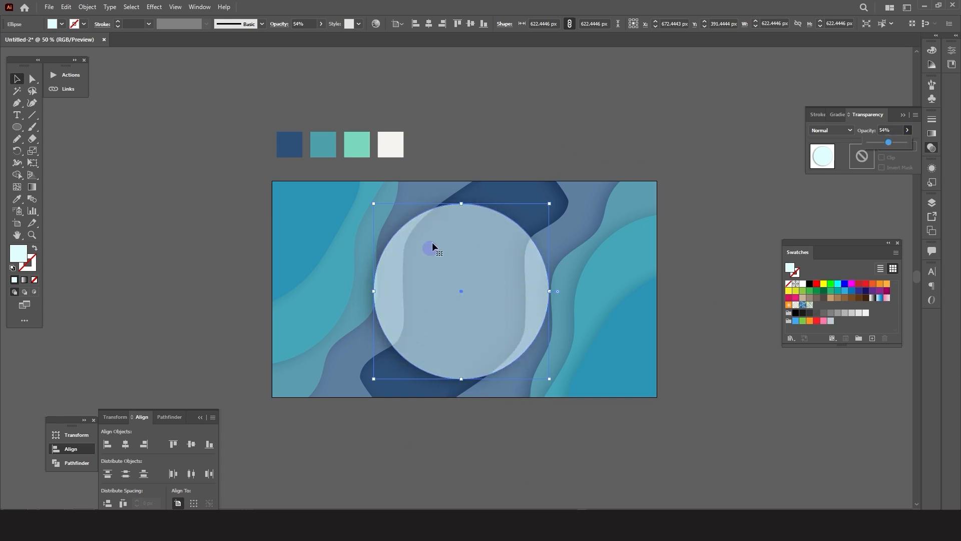
click(518, 148)
Step: Duplicate the translucent circle in place and scale the copy down from its centre to about 582 px across
click(436, 392)
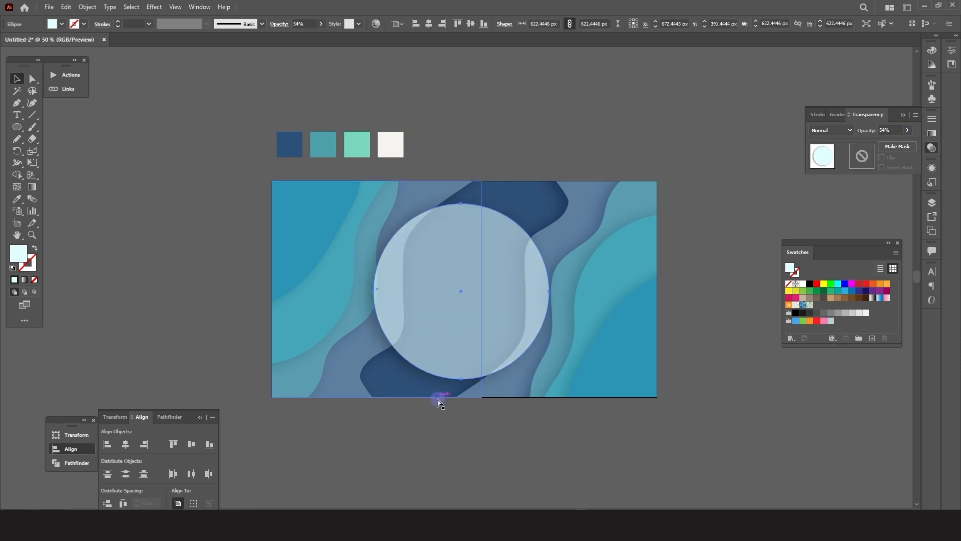
click(467, 425)
click(466, 428)
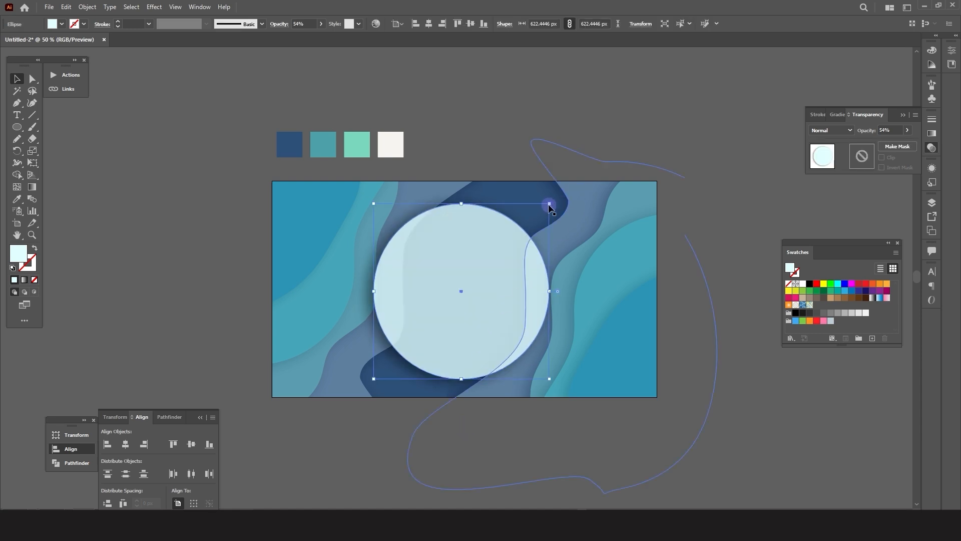
drag(551, 203, 547, 208)
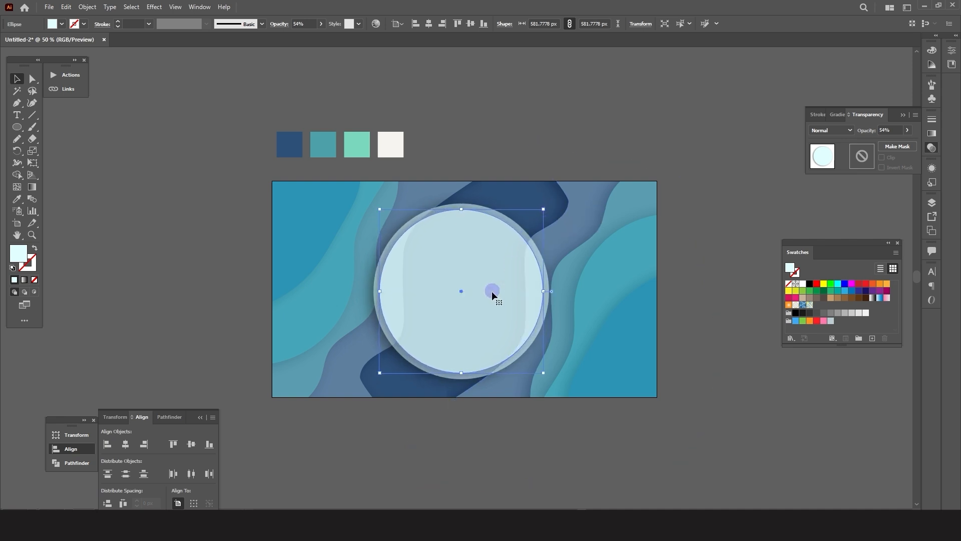
click(66, 7)
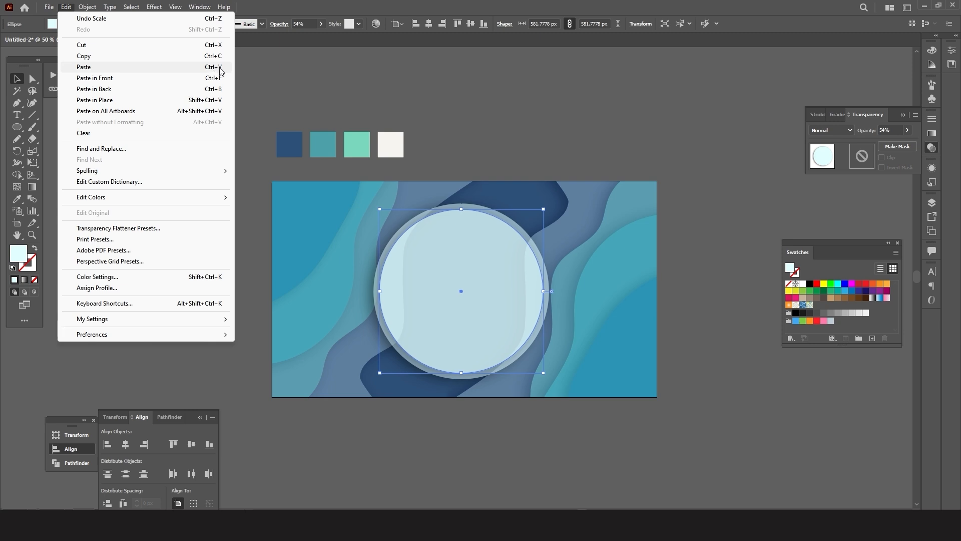
click(501, 120)
click(480, 123)
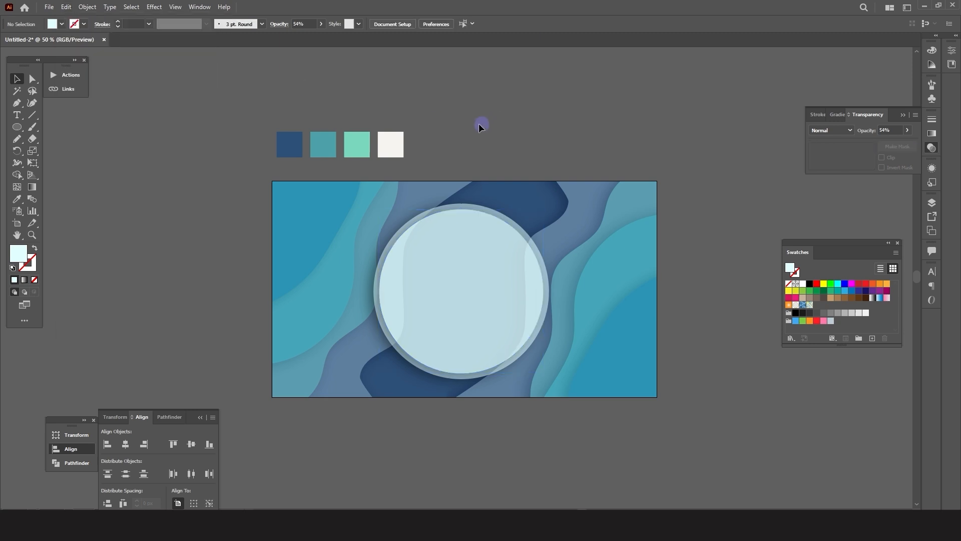
drag(437, 167, 498, 263)
click(479, 420)
click(431, 304)
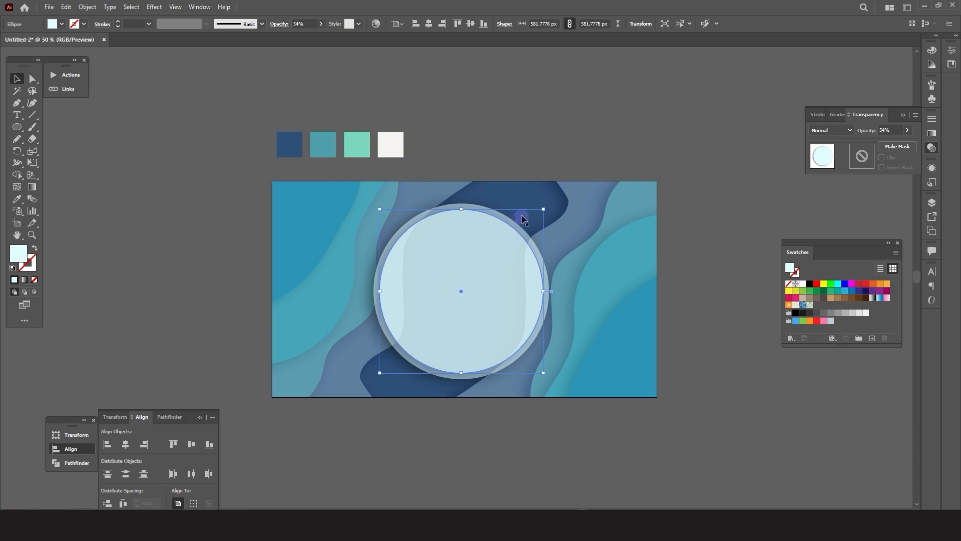
click(456, 453)
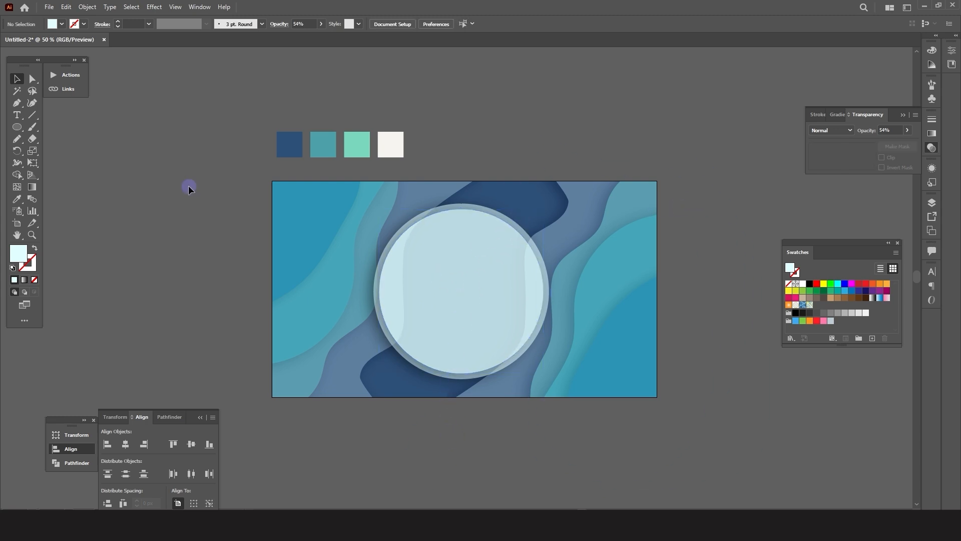
Step: Lock the two clipped wave groups and scale both central circles down slightly together from their centre
click(328, 218)
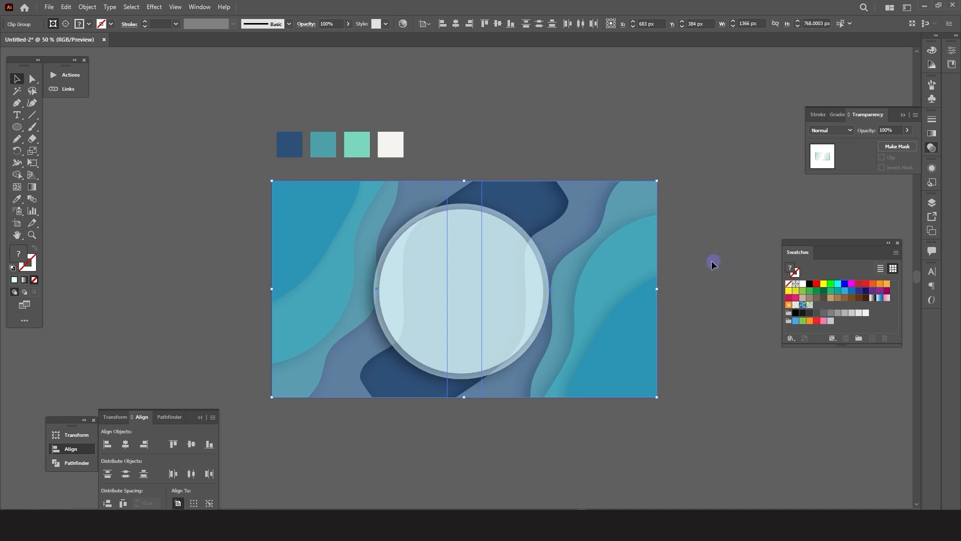
click(682, 222)
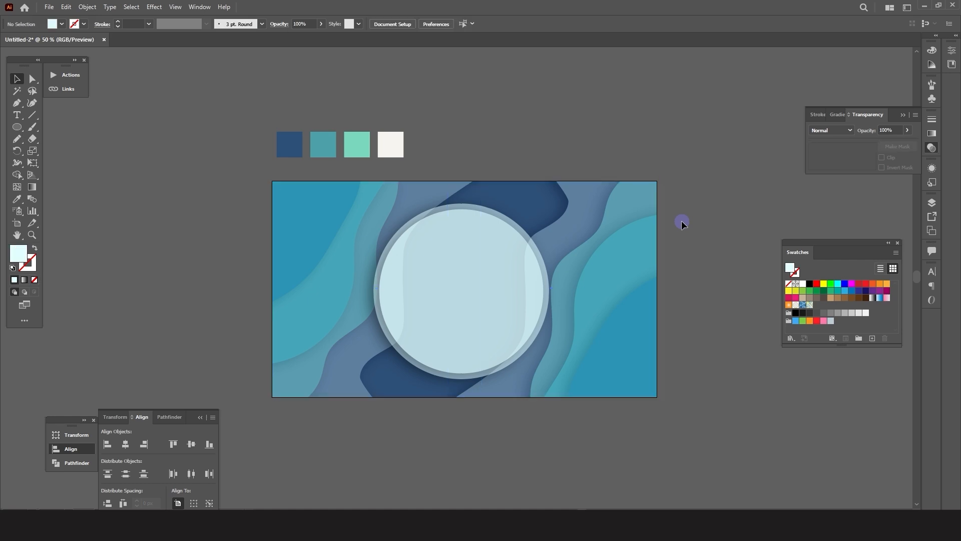
drag(351, 419, 349, 421)
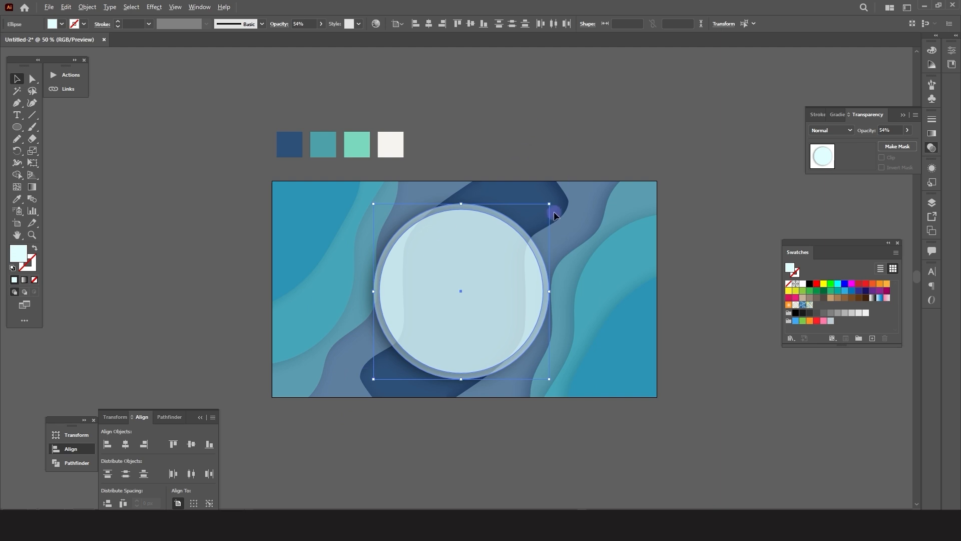
drag(549, 203, 547, 206)
click(543, 140)
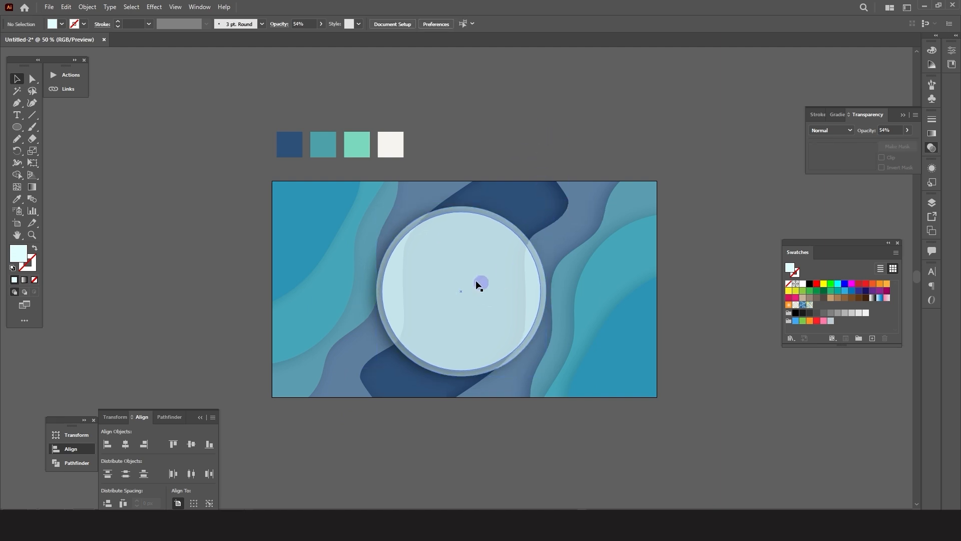
Step: Add the text "Backgraund" inside the circle and enlarge it to about 50 pt
click(17, 114)
click(425, 271)
text(Background)
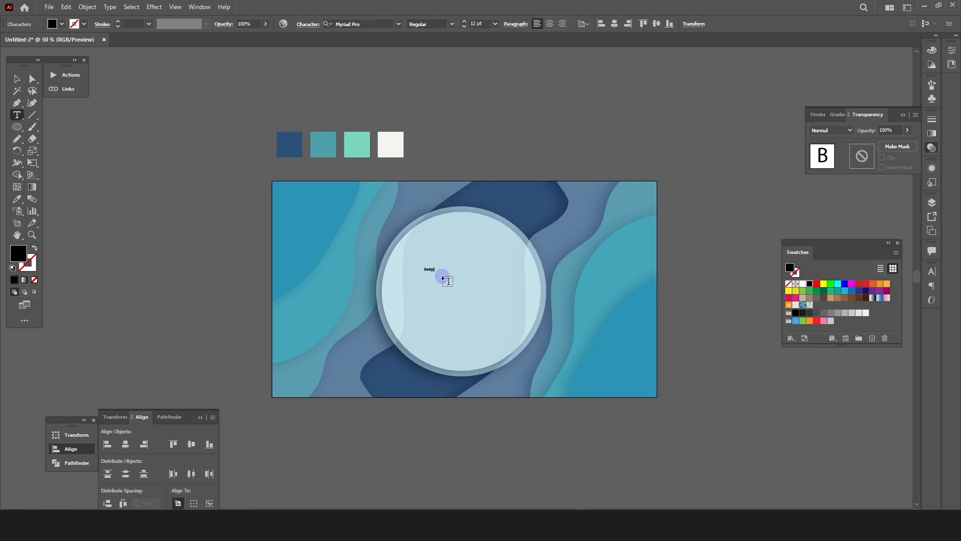
click(15, 79)
Step: Duplicate the "Backgraund" text directly below the original and change the copy's wording to "Design"
drag(443, 272, 473, 299)
click(108, 142)
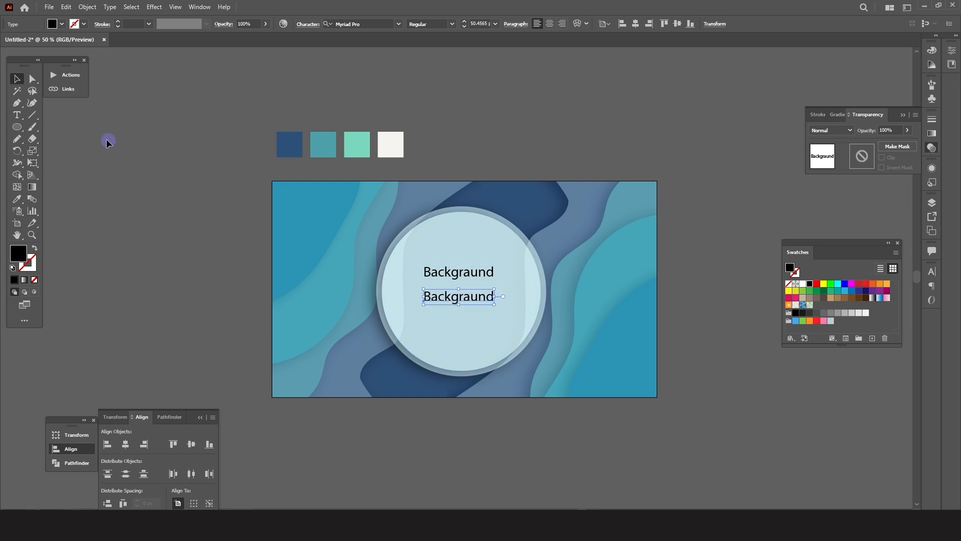
click(17, 115)
double_click(464, 299)
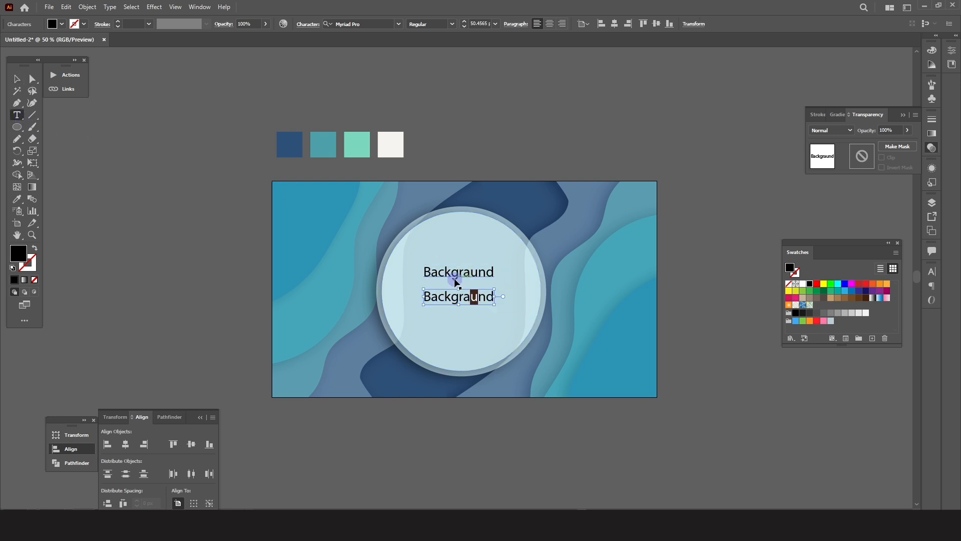
text(D)
Step: Enlarge "Design" to about 145 pt, then centre the paragraphs of both text lines and align them horizontally to the artboard's centre
click(17, 79)
drag(466, 305, 496, 311)
shift+click(487, 273)
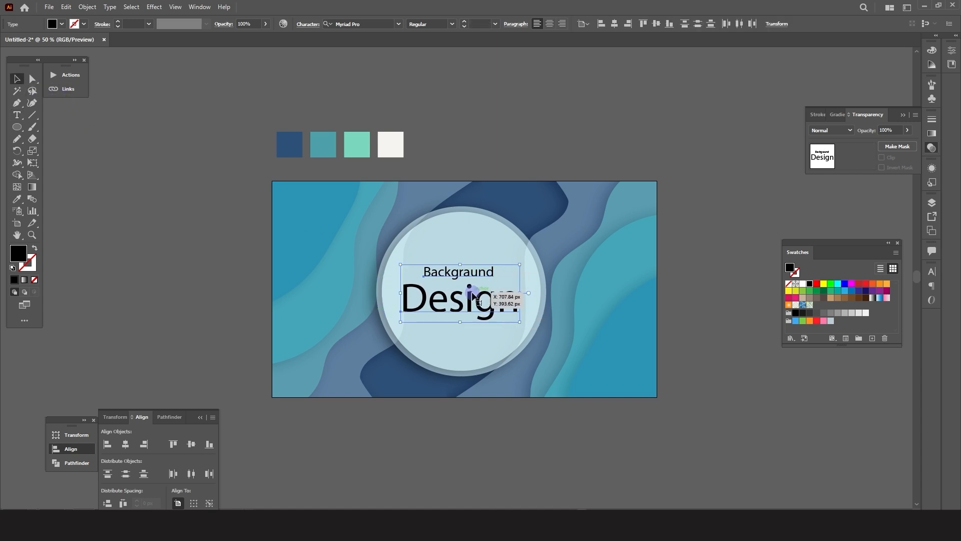
click(550, 25)
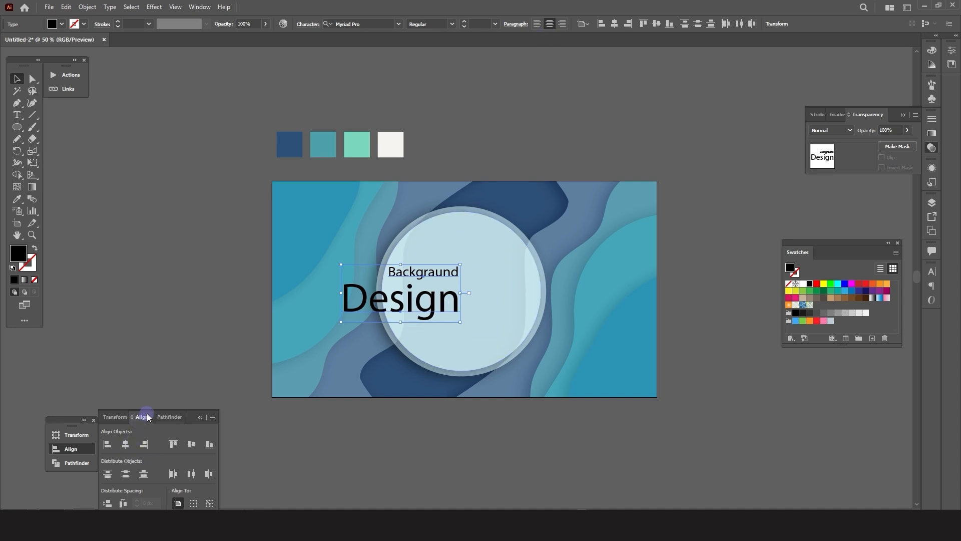
click(126, 448)
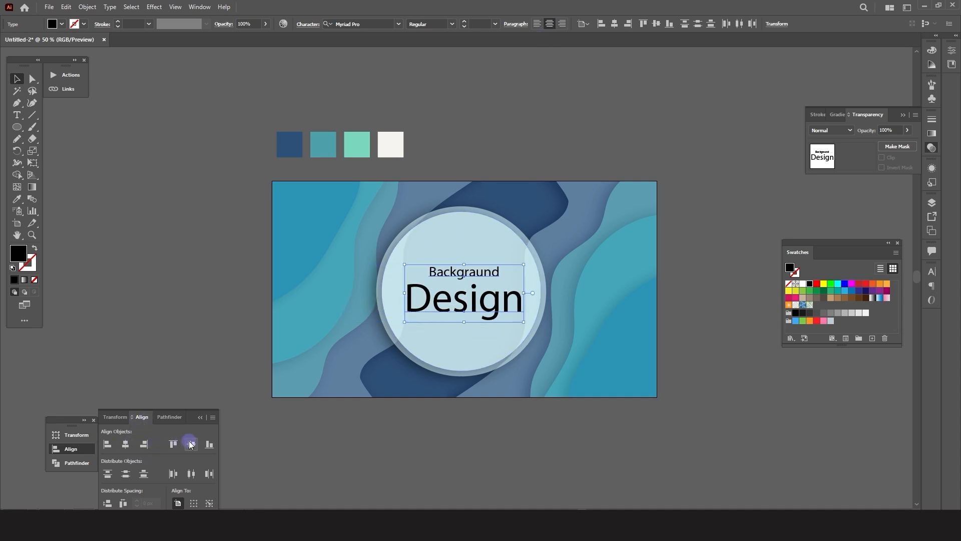
click(542, 321)
Step: Set the "Backgraund" text in the Prototype font and enlarge it to about 53.5 pt
click(481, 275)
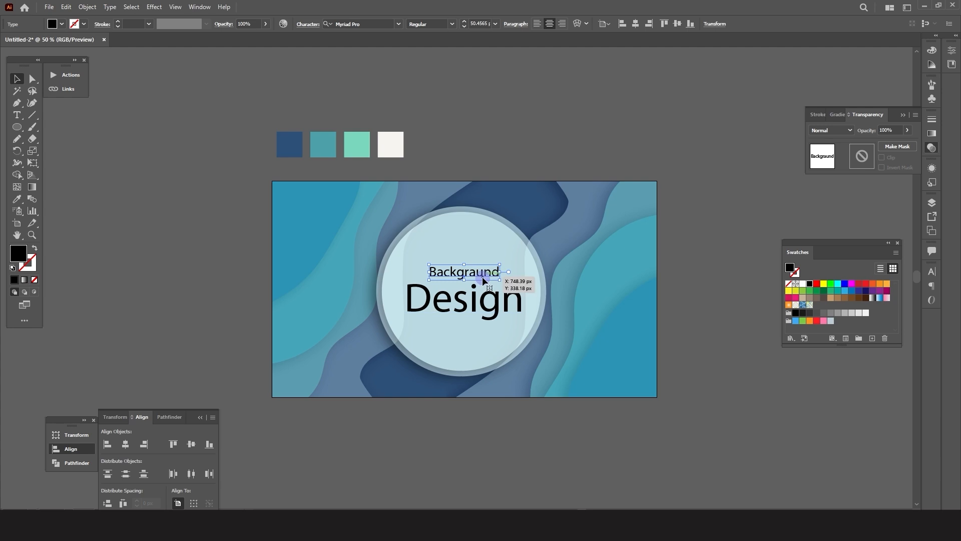
click(373, 24)
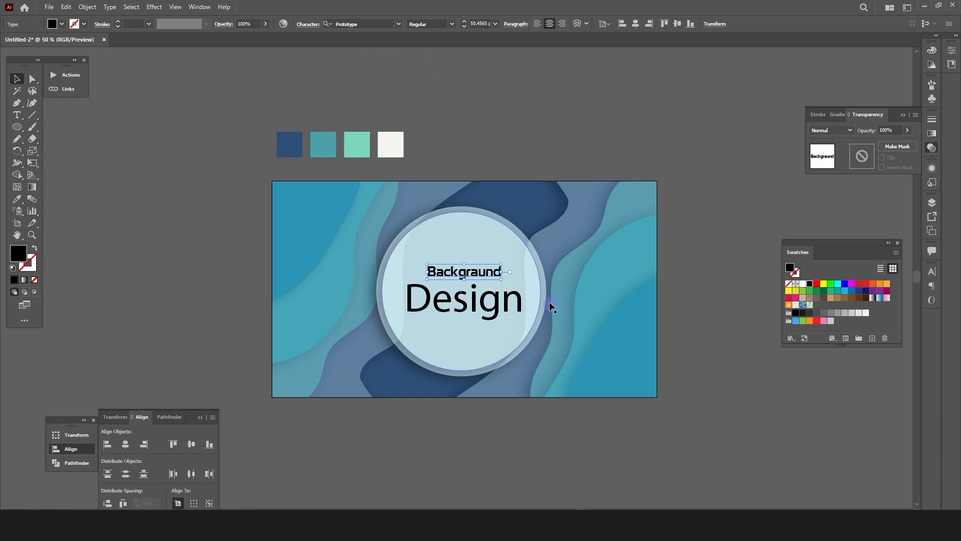
scroll(455, 272, up, 1)
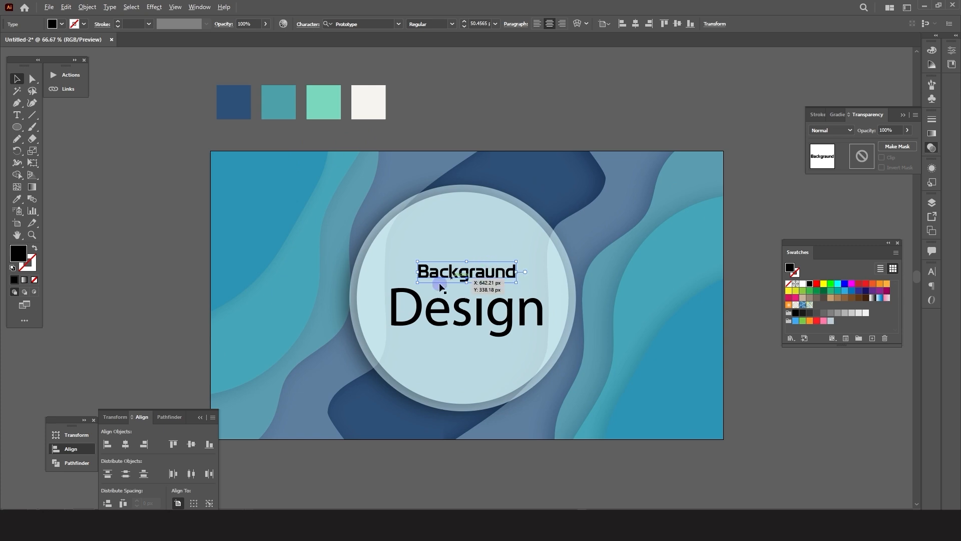
double_click(441, 276)
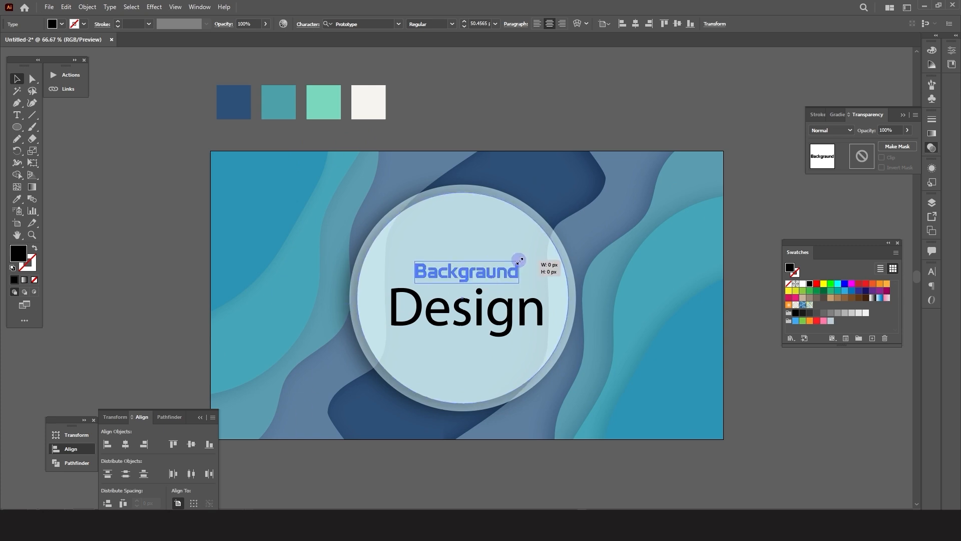
Step: Set the "Design" text in the Organo font and resize it to about 131 pt
click(483, 316)
click(372, 21)
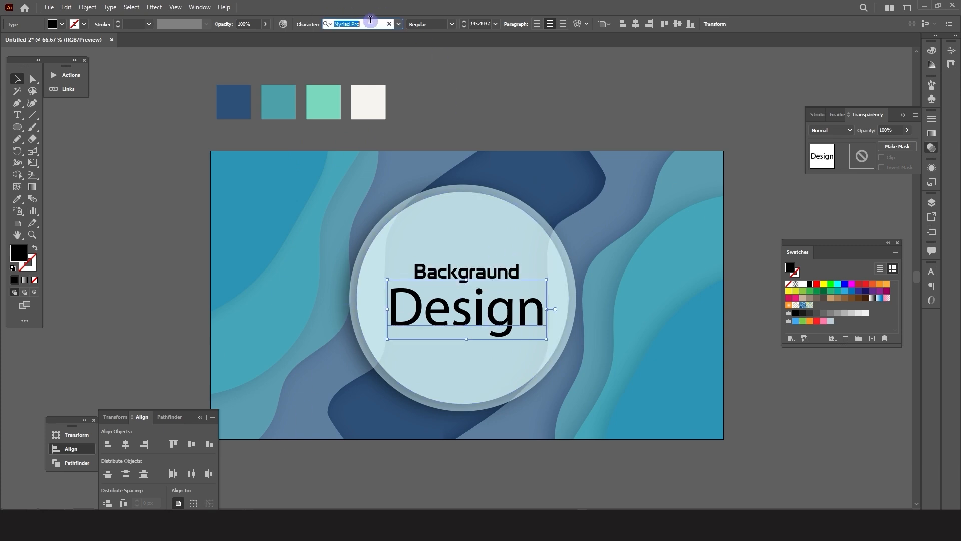
click(659, 118)
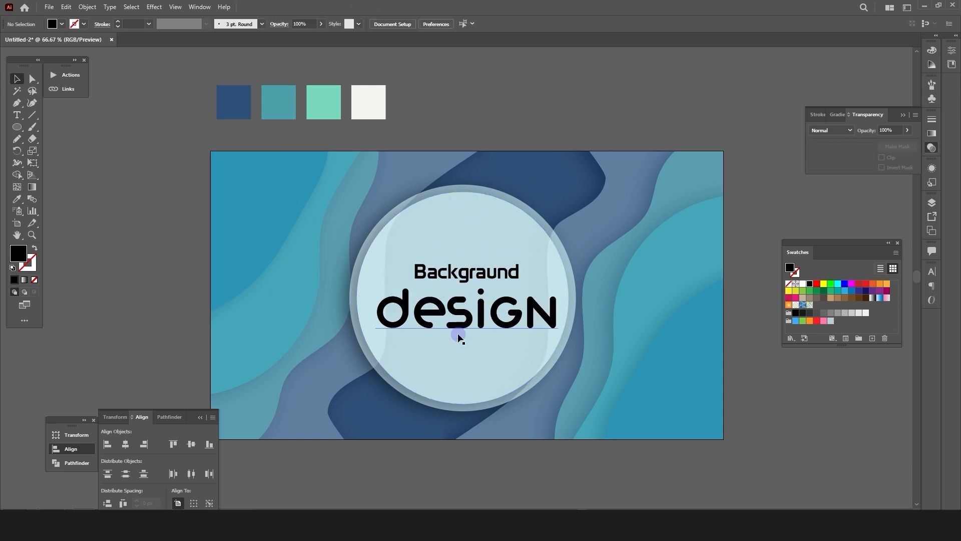
Step: Recolour both text lines with the dark blue sampled from the first palette square using the Eyedropper
click(475, 316)
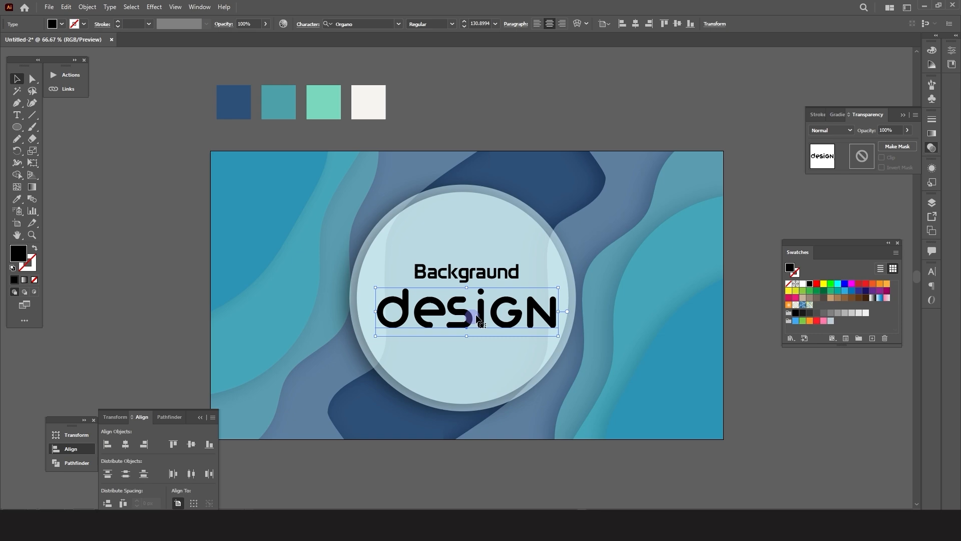
click(441, 275)
click(17, 199)
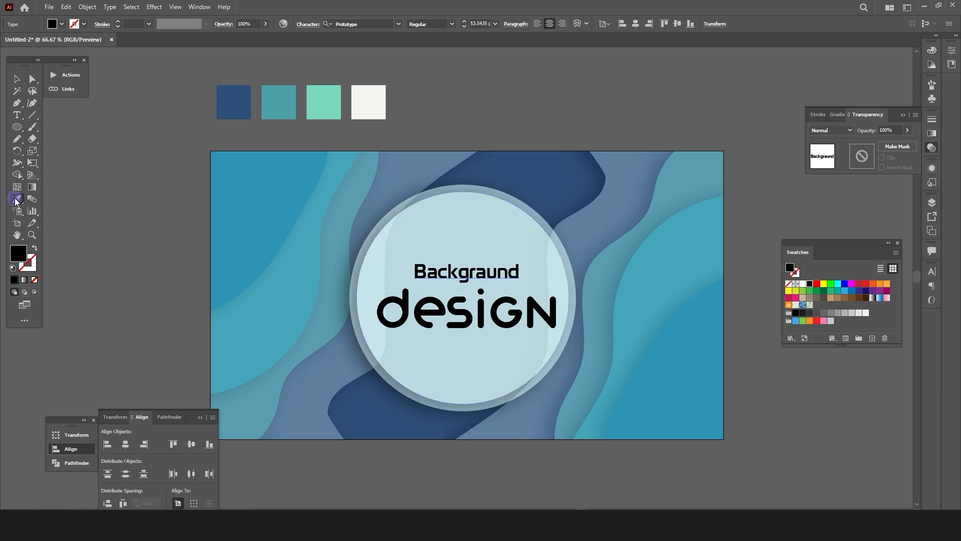
click(228, 108)
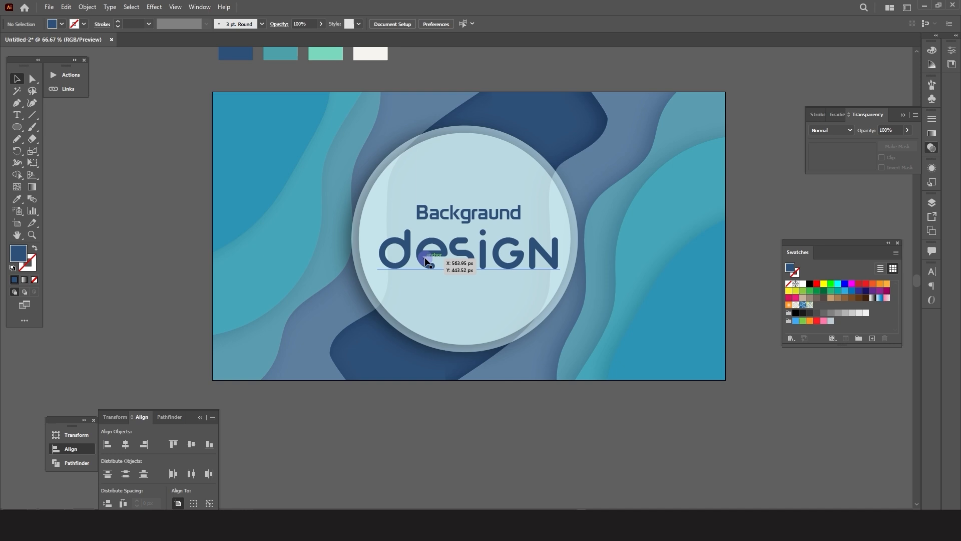
Step: Shift the "Backgraund" and "Design" text lines together slightly left so they sit centred in the circle
click(424, 257)
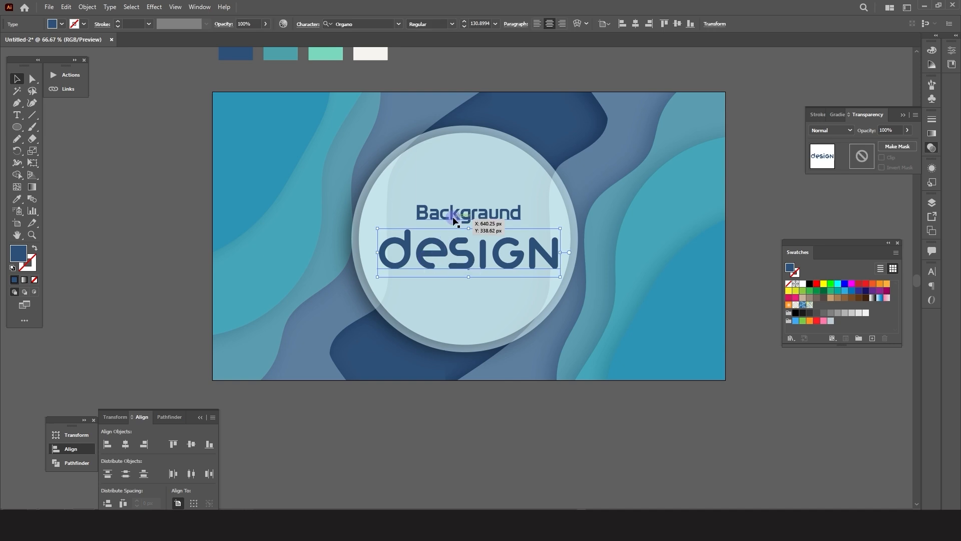
shift+click(452, 217)
scroll(453, 217, up, 2)
drag(455, 217, 446, 217)
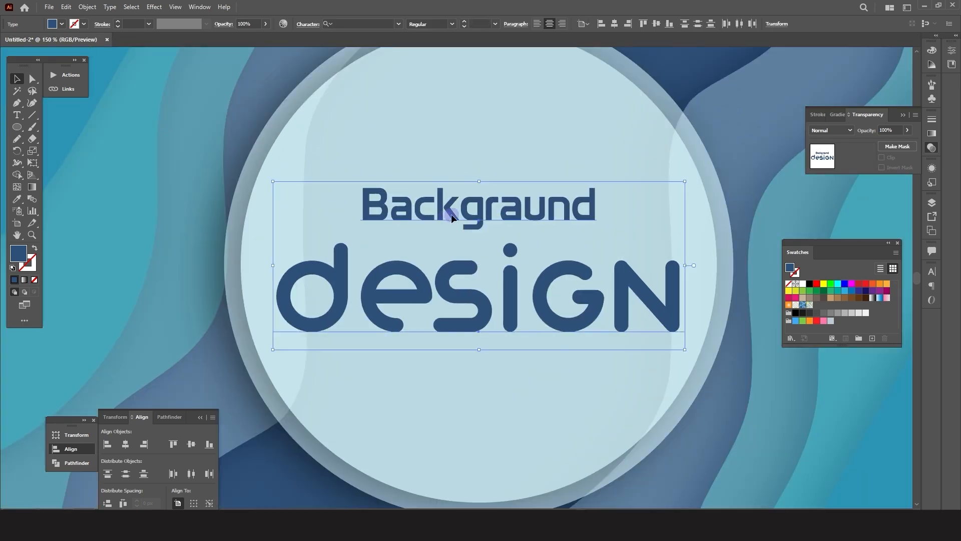
scroll(457, 211, down, 1)
Step: Remove the fill colour from the "Design" text
click(425, 300)
click(417, 269)
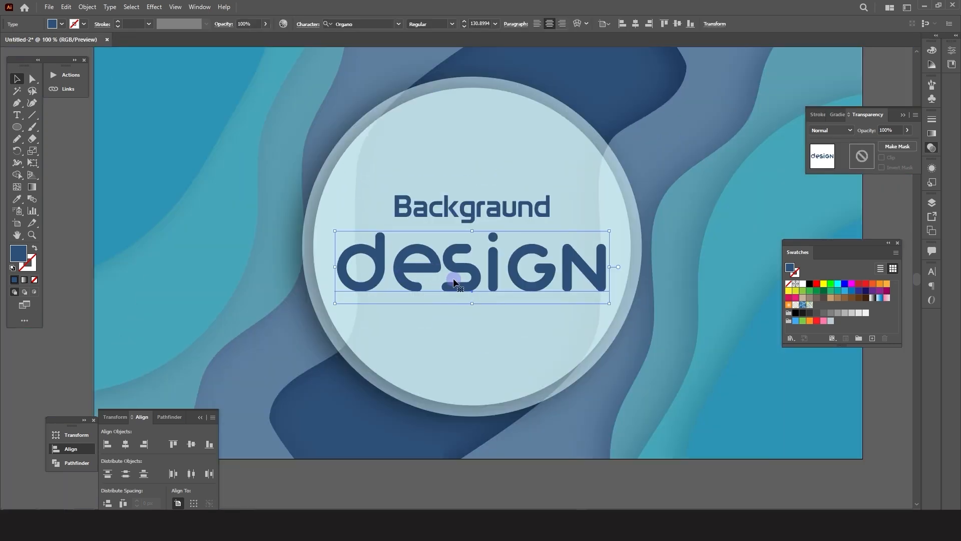
click(61, 24)
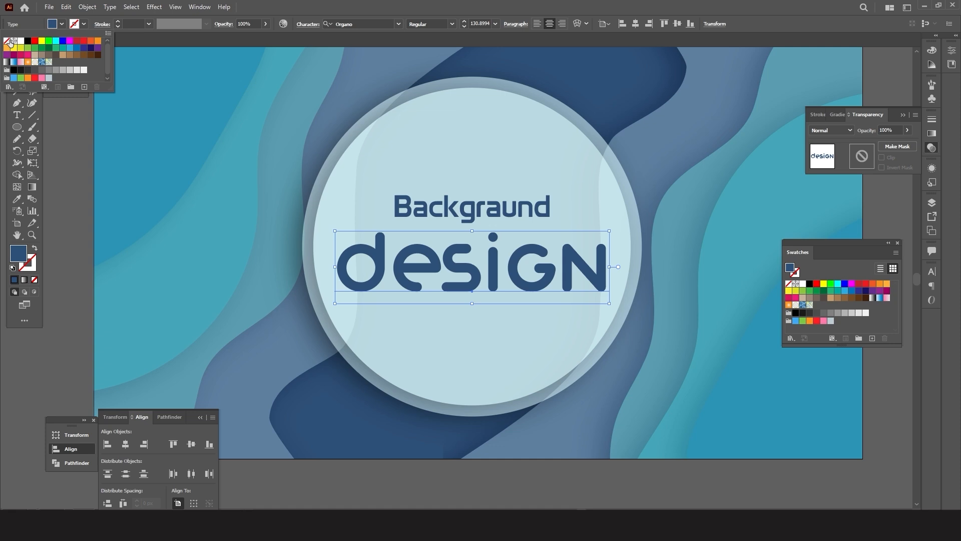
click(6, 41)
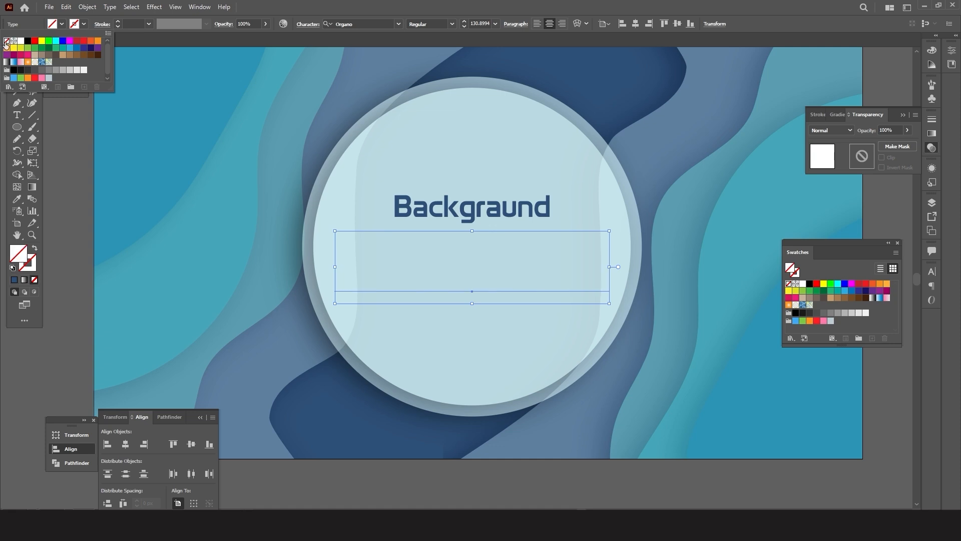
Step: Give the "Design" text a 2 pt stroke
click(119, 22)
click(119, 22)
click(118, 22)
click(118, 22)
click(118, 22)
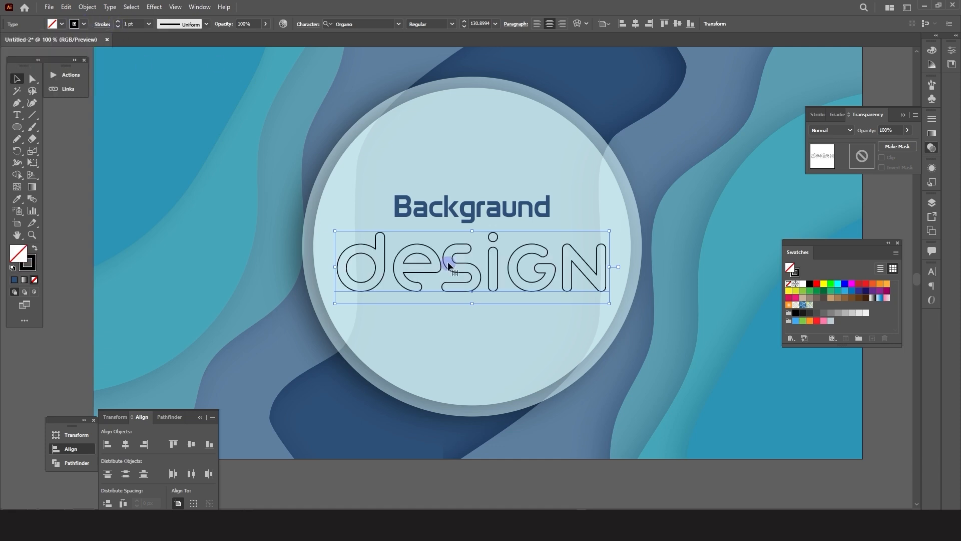
click(118, 22)
scroll(460, 232, down, 1)
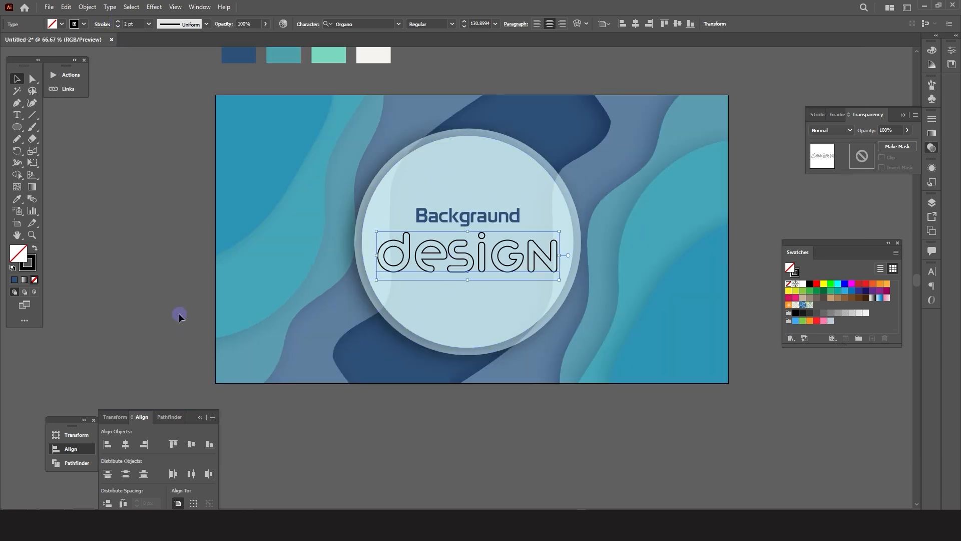
Step: Recolour the "Design" text's stroke with the dark blue of the first palette square using the Eyedropper
scroll(326, 175, up, 1)
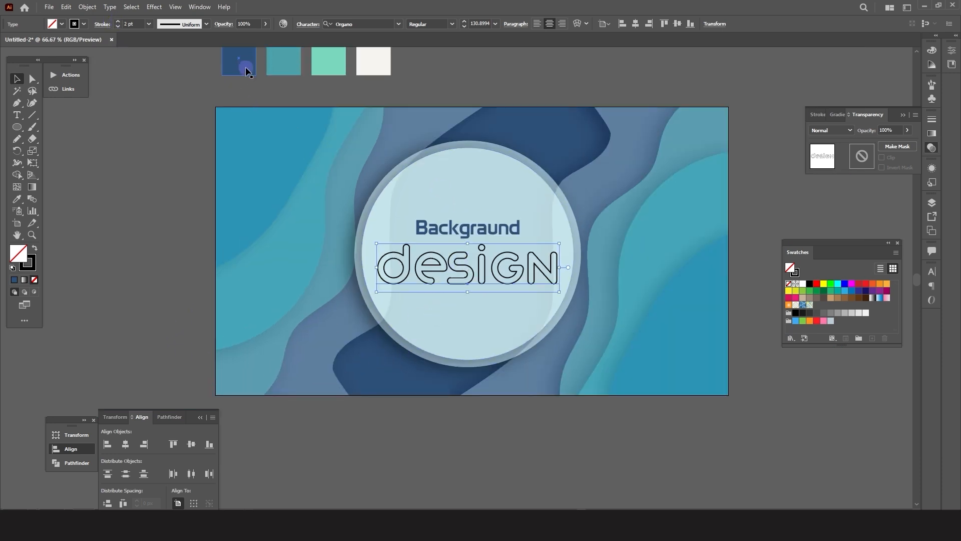
scroll(455, 244, up, 1)
key(x)
key(i)
shift+click(250, 77)
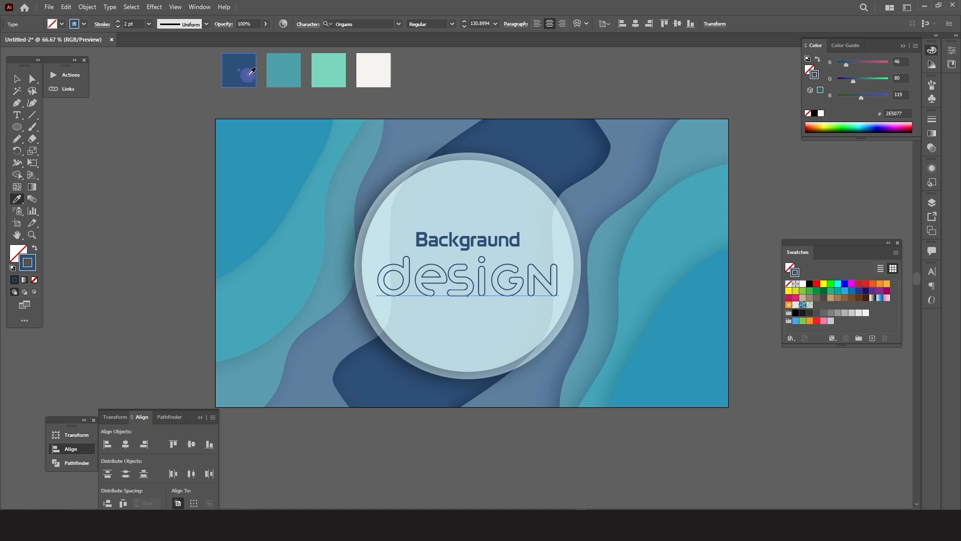
click(17, 78)
click(522, 485)
click(490, 299)
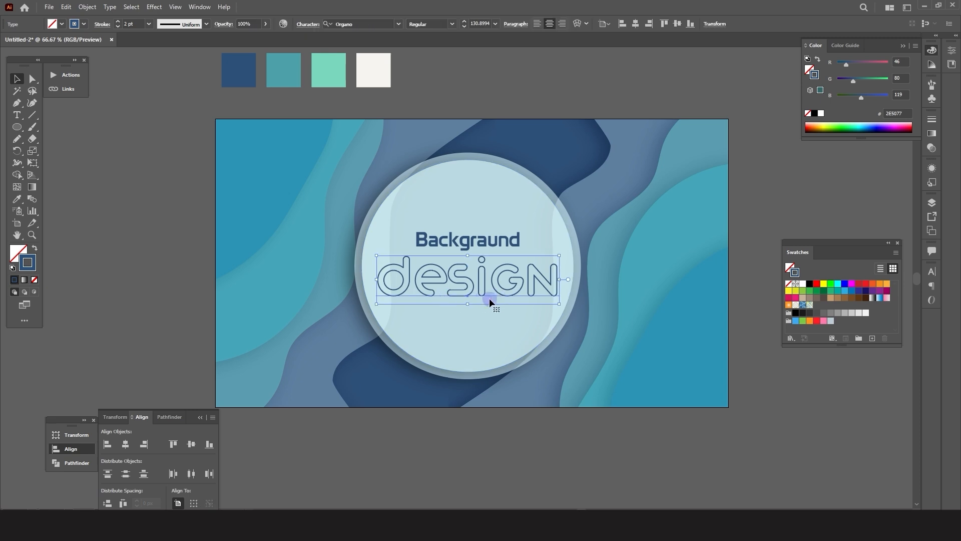
click(511, 450)
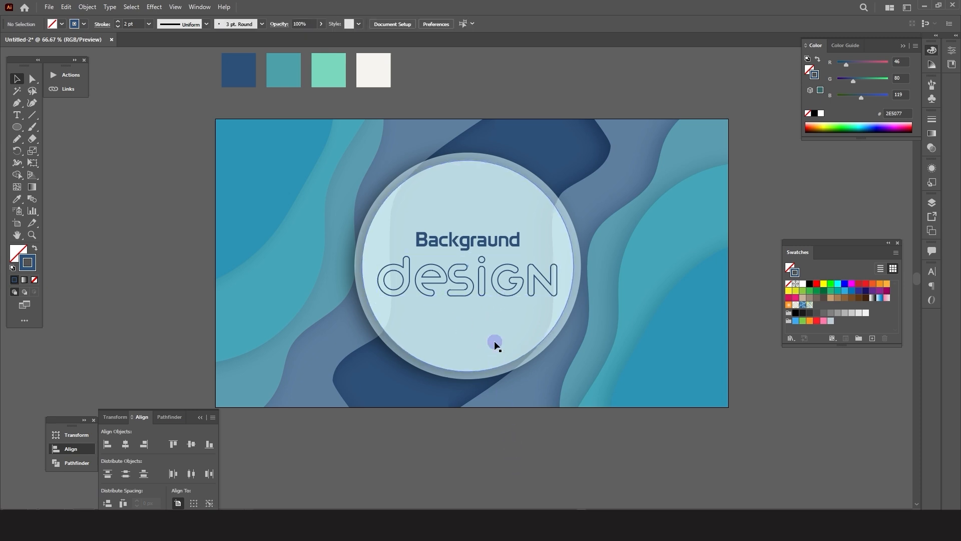
Step: Start a Drop Shadow effect on the "Design" text and set its blur to 2 px
click(488, 292)
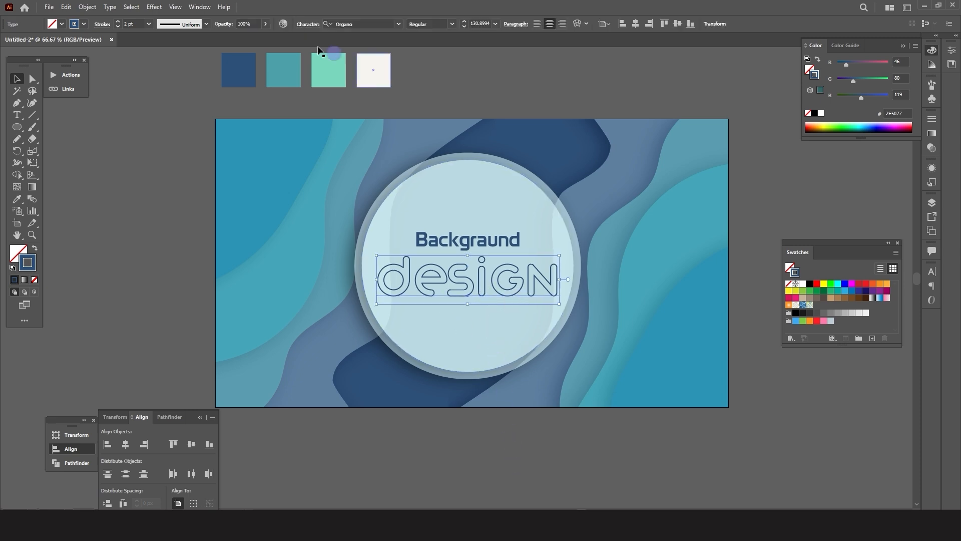
click(154, 7)
mouse_move(173, 126)
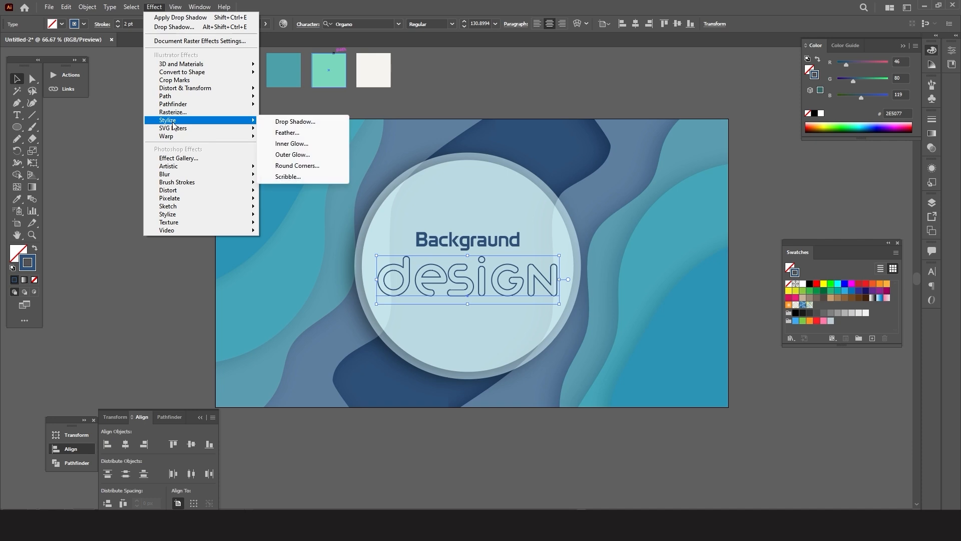
click(295, 122)
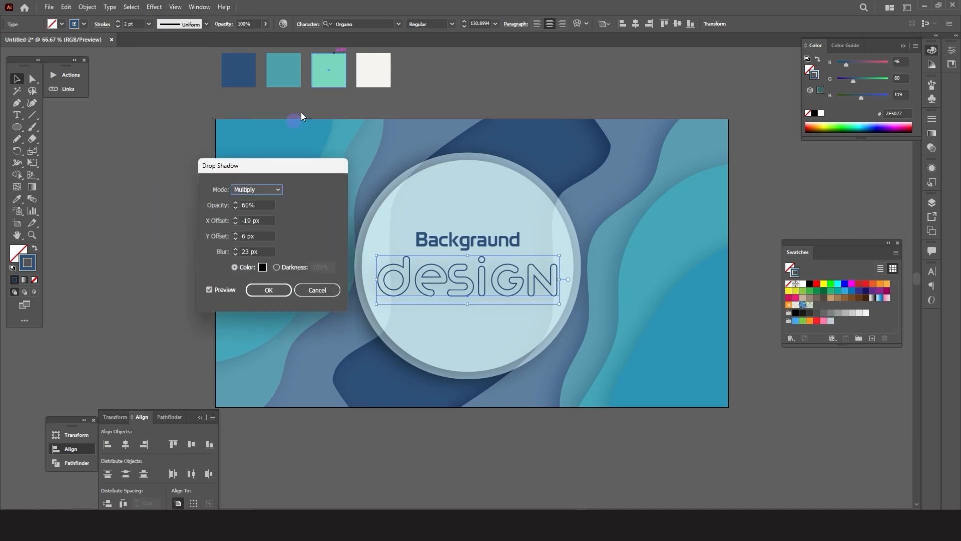
click(262, 251)
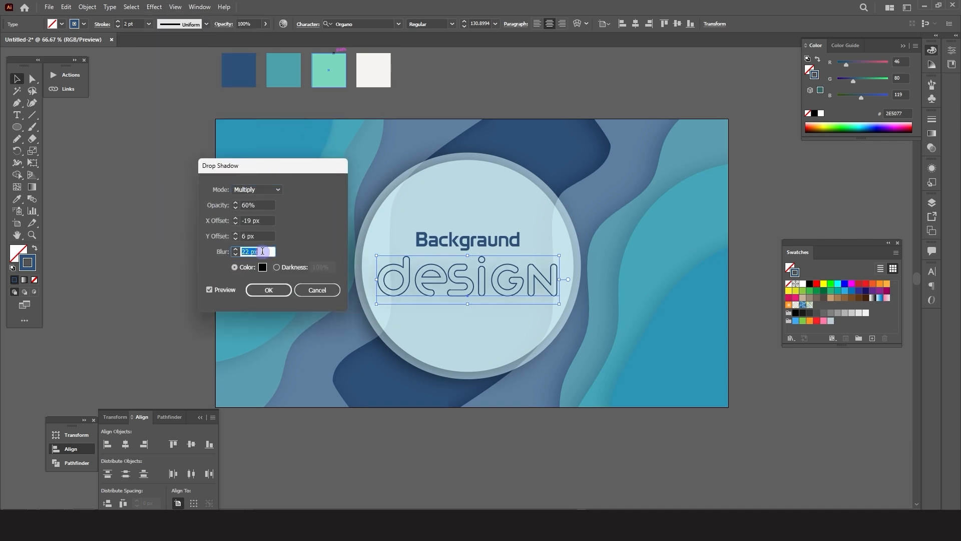
scroll(262, 251, down, 7)
scroll(263, 251, up, 1)
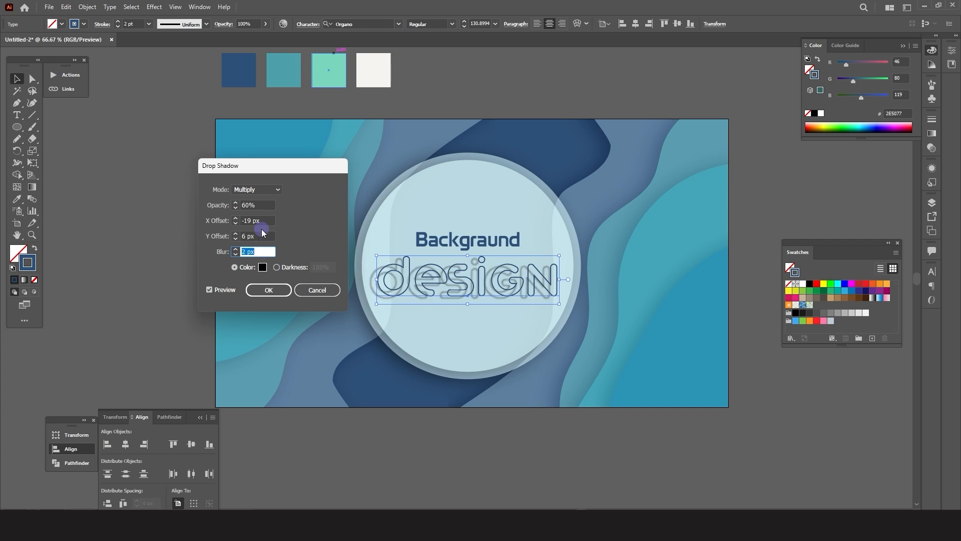
Step: Set the shadow's X and Y offsets to 2 px each and apply it to the "Design" text
click(264, 222)
scroll(264, 222, up, 20)
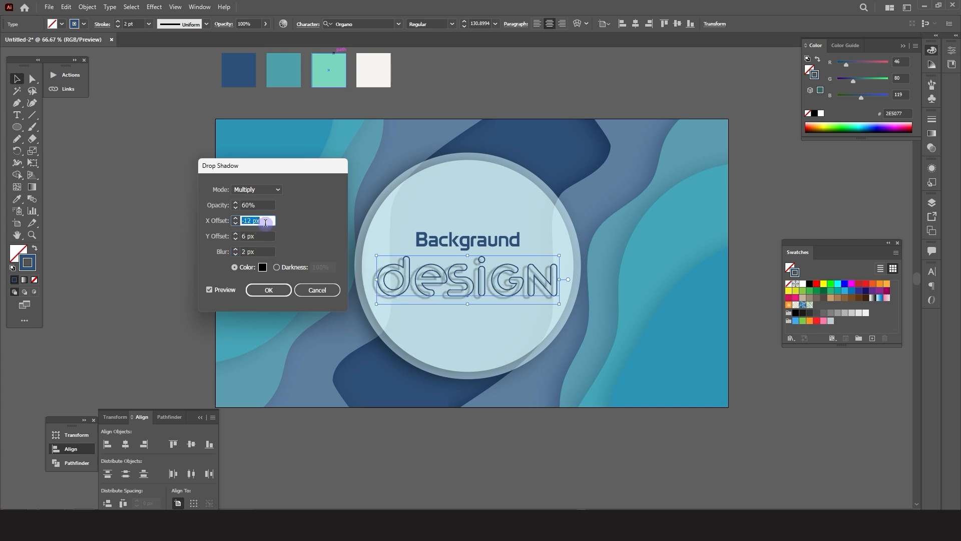
click(222, 240)
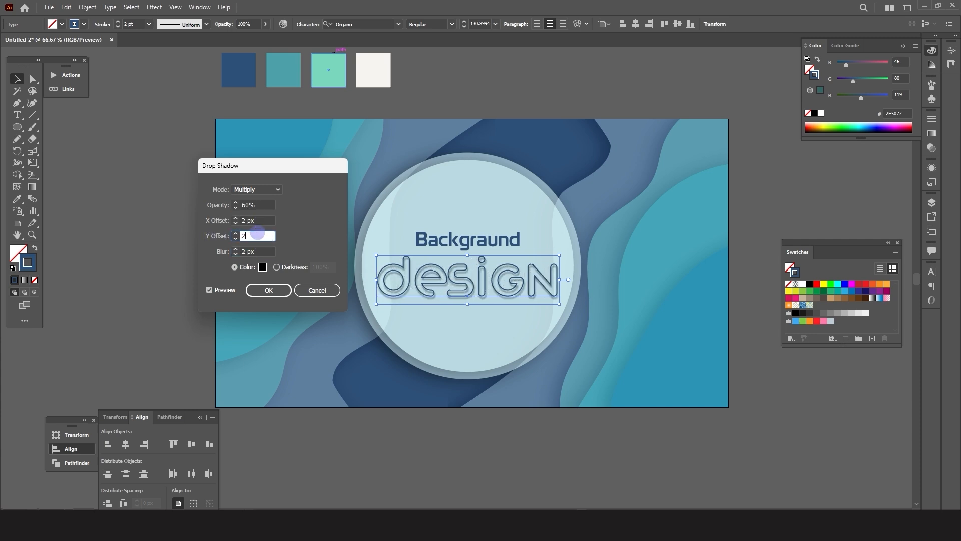
click(264, 251)
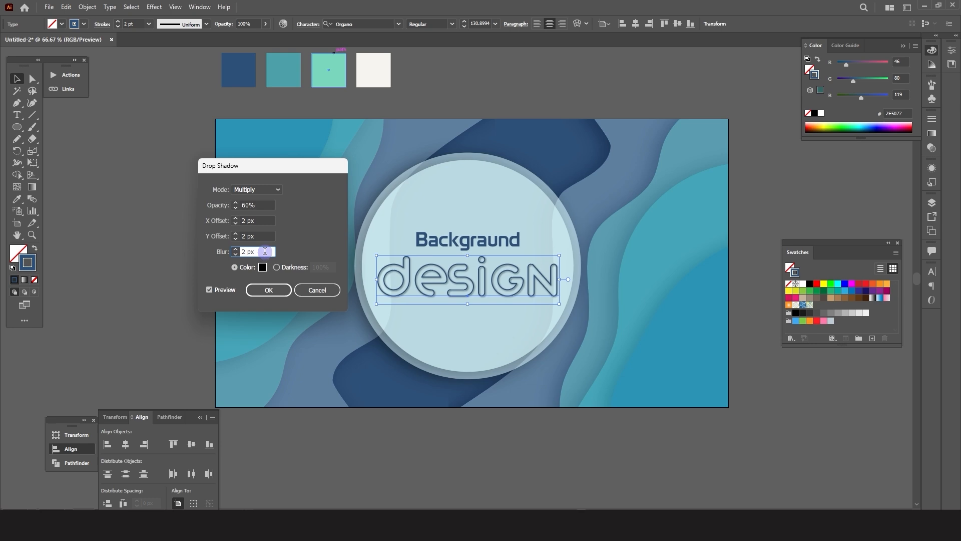
click(268, 290)
click(496, 458)
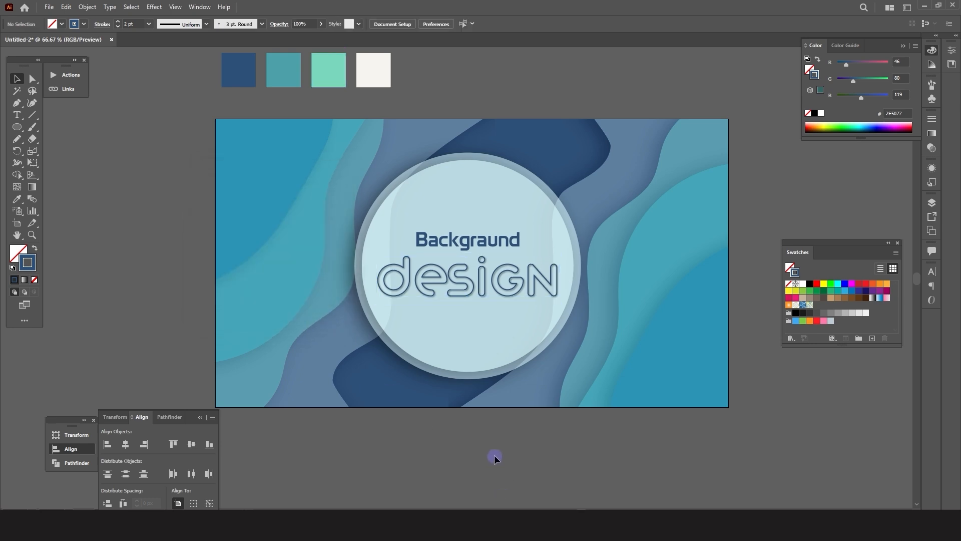
scroll(450, 429, down, 1)
scroll(450, 429, down, 1)
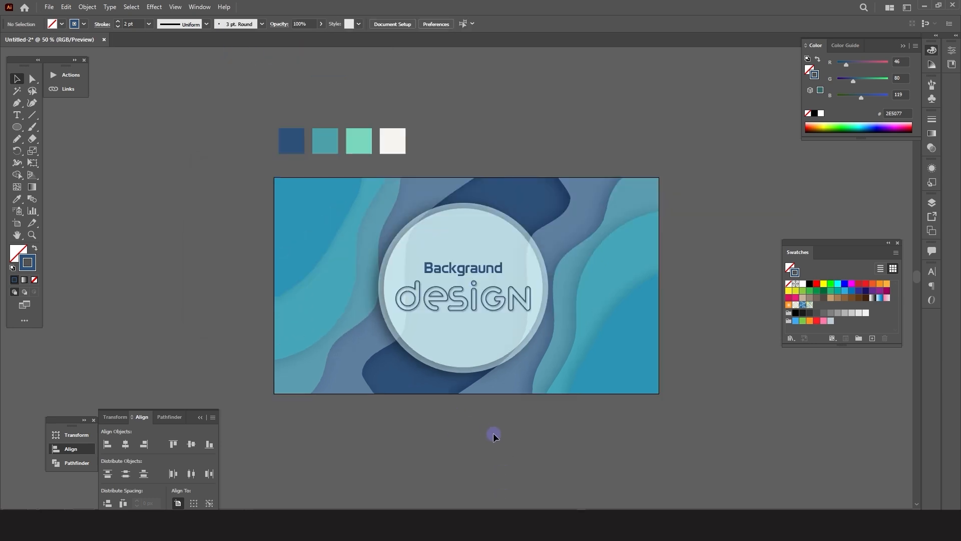